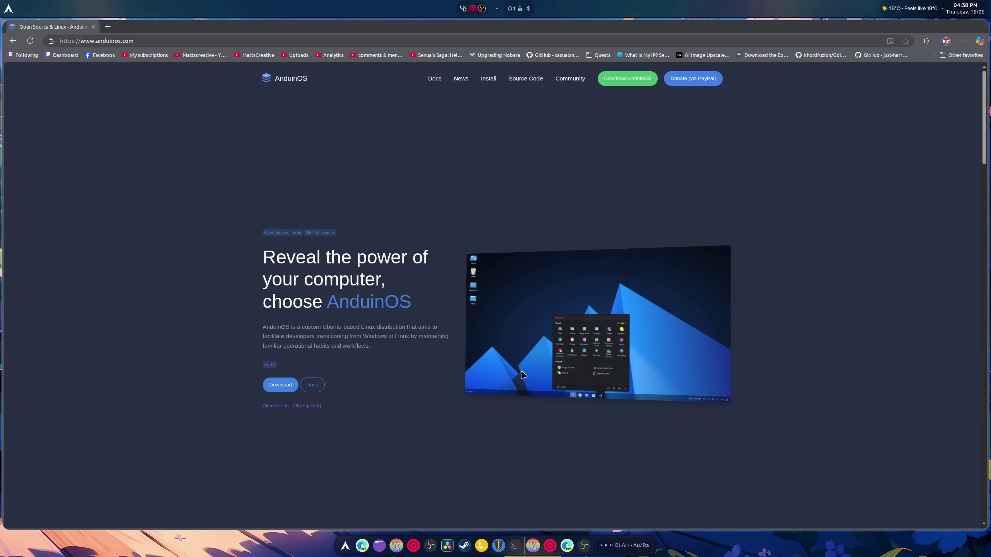
- Scroll the AnduinOS homepage to the 1.0, 1.1 LTS and 1.3 version choices
{"action": "scroll", "coordinate": [565, 328], "scroll_direction": "down", "scroll_amount": 3}
{"action": "scroll", "coordinate": [562, 333], "scroll_direction": "down", "scroll_amount": 5}
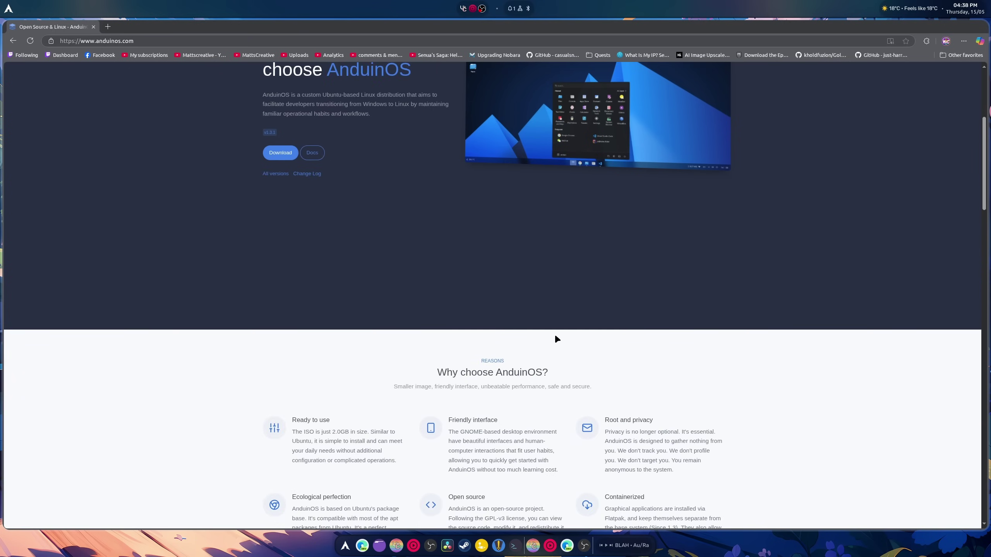
{"action": "scroll", "coordinate": [557, 337], "scroll_direction": "up", "scroll_amount": 8}
{"action": "scroll", "coordinate": [557, 337], "scroll_direction": "down", "scroll_amount": 15}
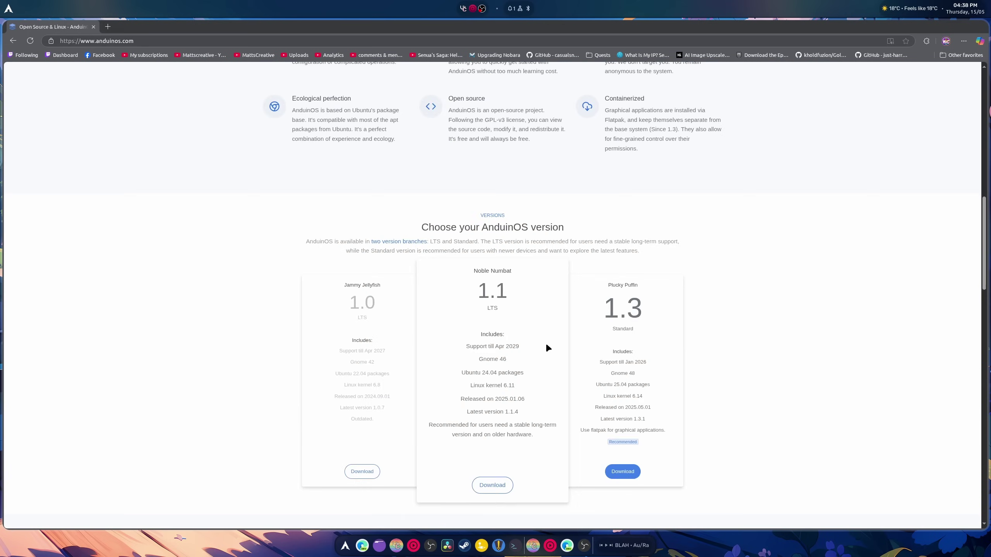
{"action": "scroll", "coordinate": [546, 342], "scroll_direction": "up", "scroll_amount": 5}
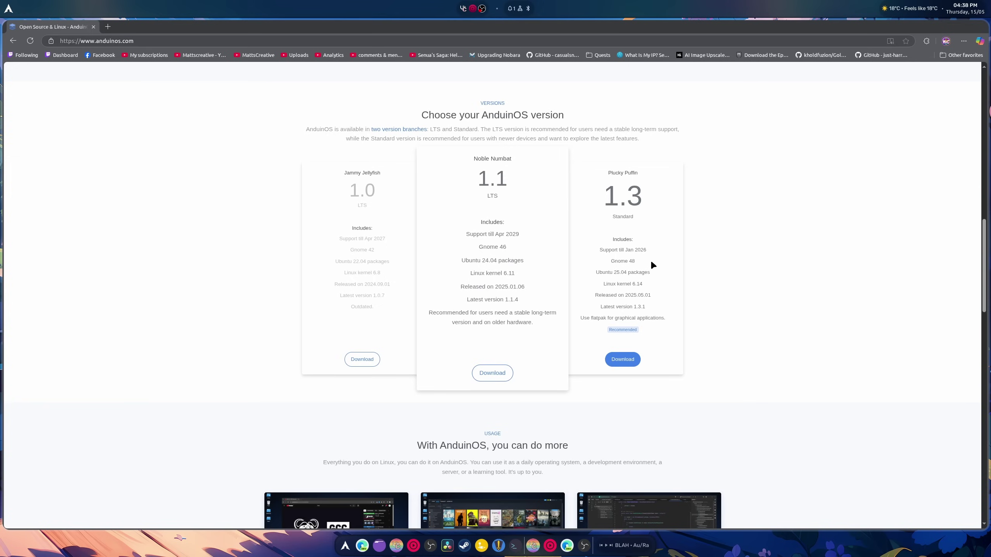
- Start the AnduinOS 1.3 torrent download in qBittorrent
{"action": "left_click", "coordinate": [624, 360]}
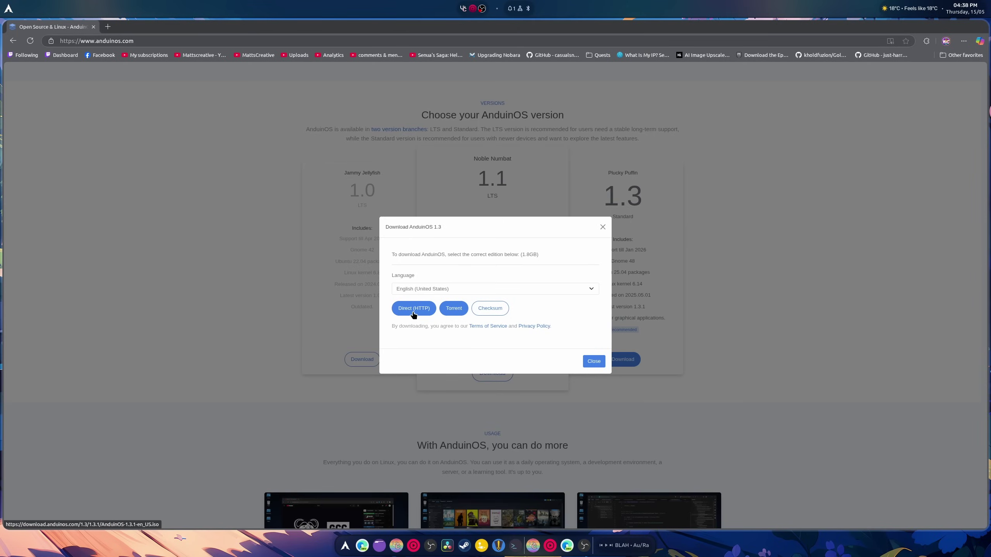
{"action": "left_click", "coordinate": [413, 309]}
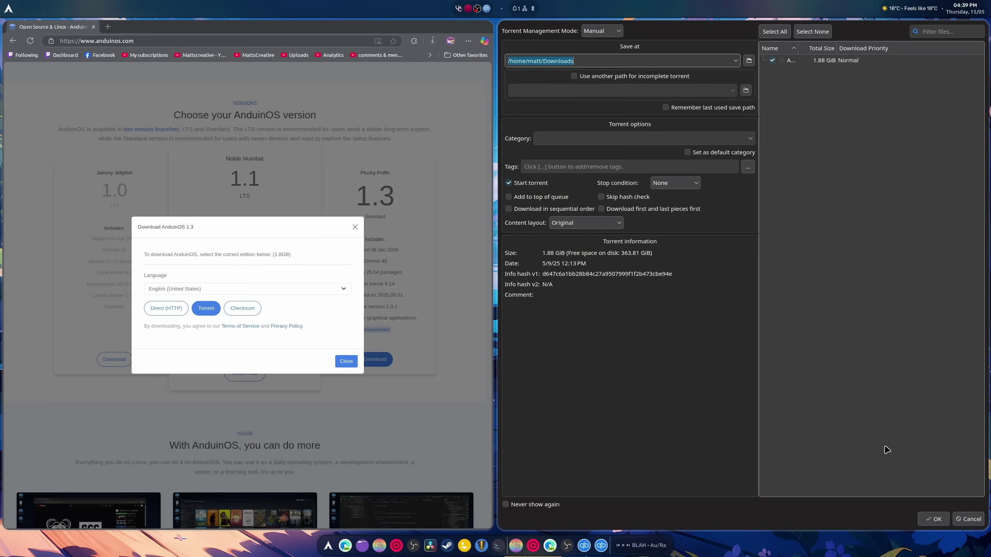
{"action": "left_click", "coordinate": [943, 520]}
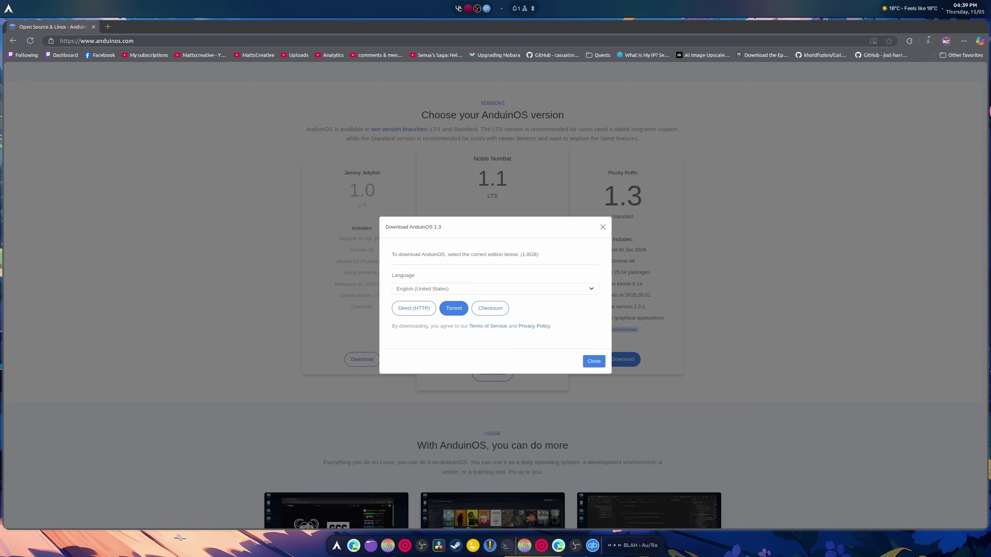
- Cancel the direct ISO download in Edge's Downloads panel and close it
{"action": "left_click", "coordinate": [930, 40]}
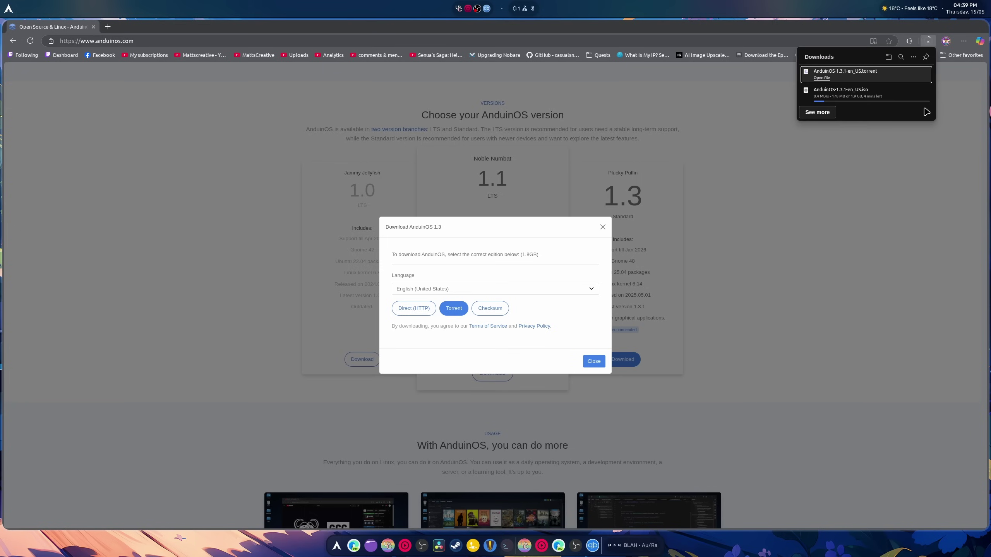
{"action": "left_click", "coordinate": [925, 92]}
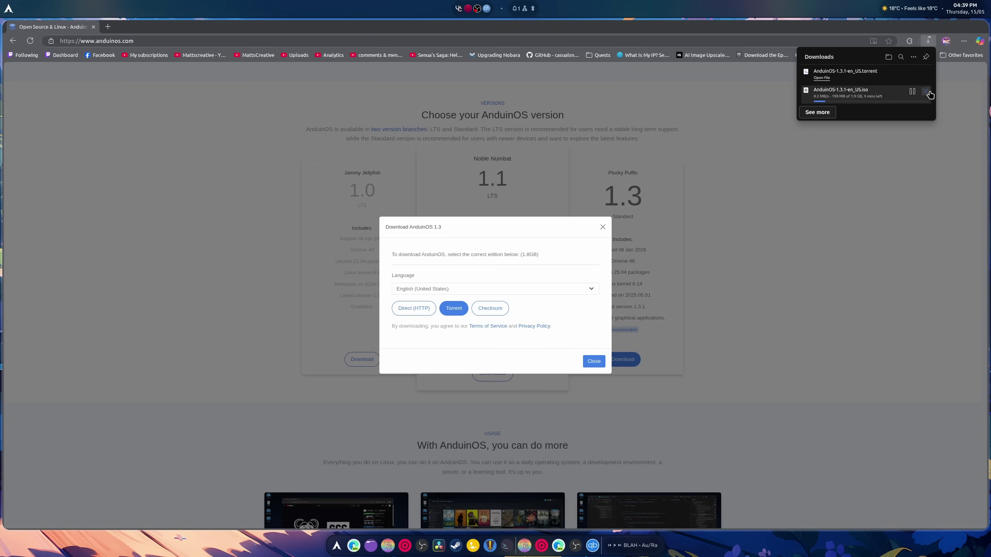
{"action": "left_click", "coordinate": [901, 182]}
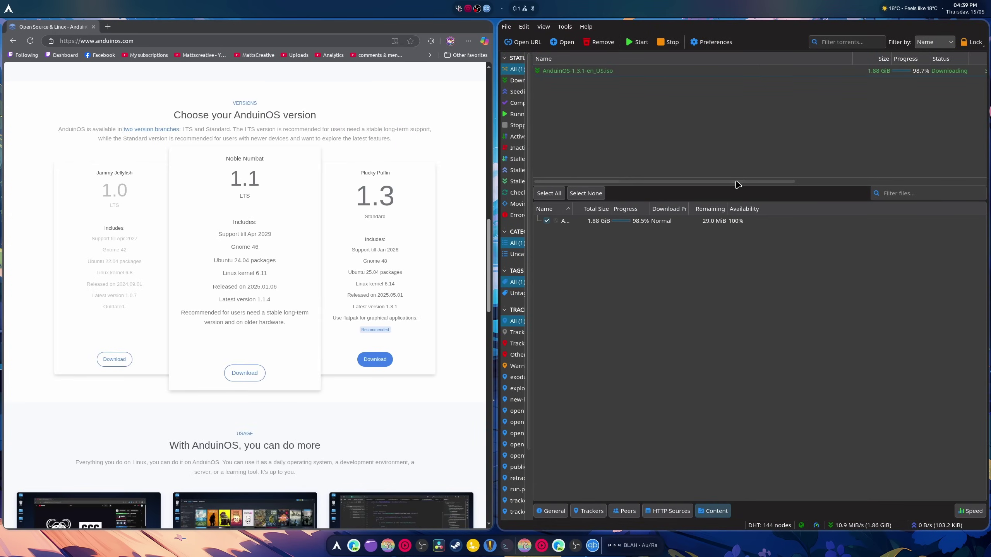
- Stop the completed 1.88 GiB AnduinOS torrent and quit qBittorrent
{"action": "left_click_drag", "start_coordinate": [795, 184], "coordinate": [849, 199]}
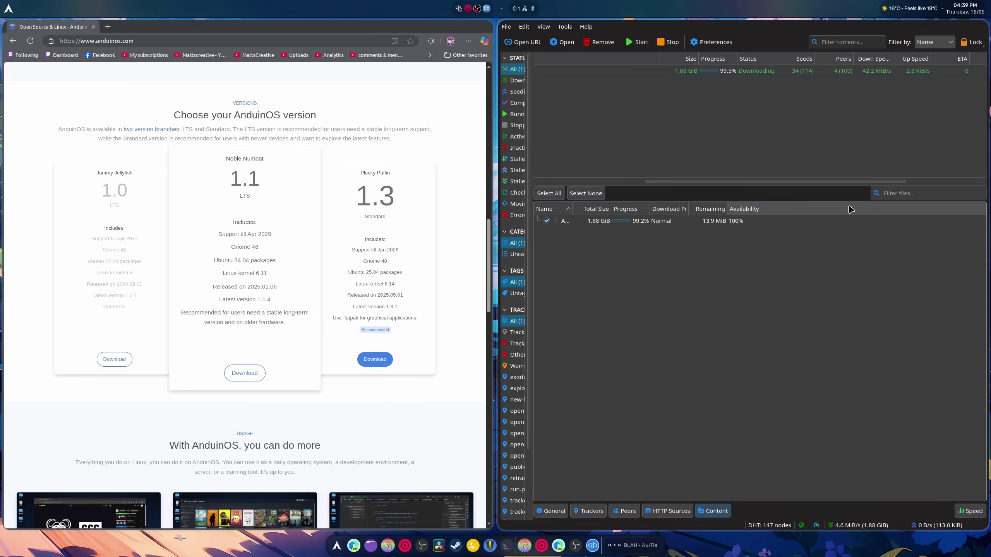
{"action": "scroll", "coordinate": [311, 273], "scroll_direction": "down", "scroll_amount": 5}
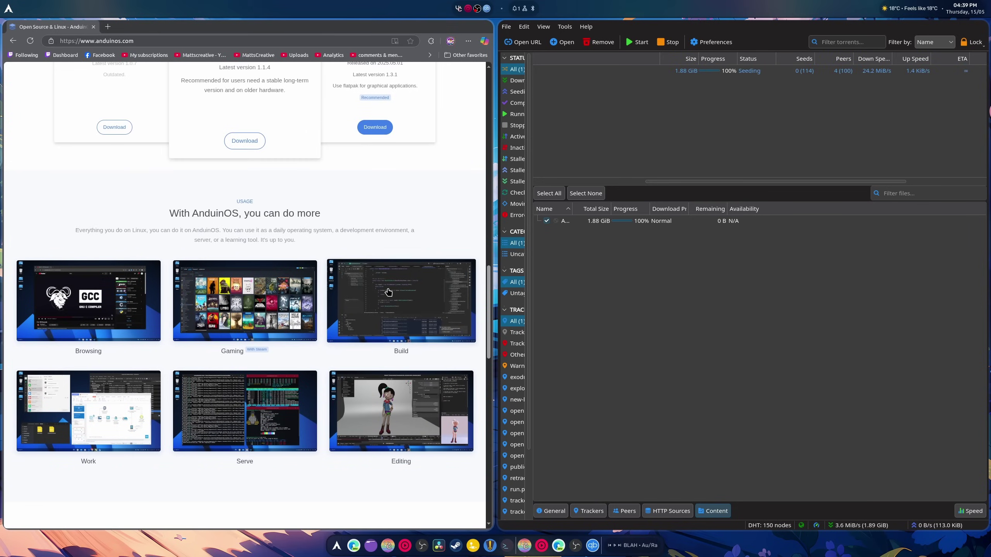
{"action": "scroll", "coordinate": [386, 289], "scroll_direction": "down", "scroll_amount": 5}
{"action": "scroll", "coordinate": [386, 285], "scroll_direction": "up", "scroll_amount": 8}
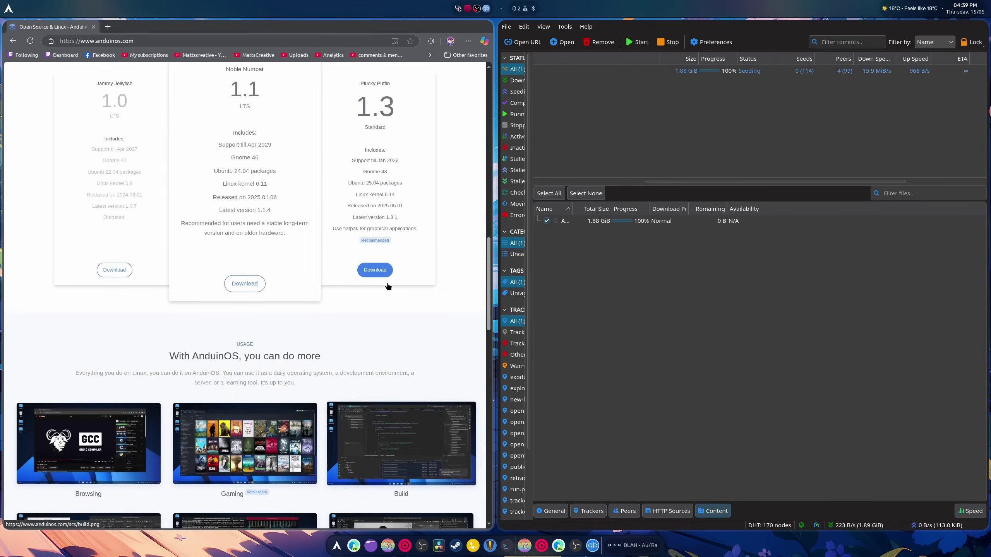
{"action": "scroll", "coordinate": [387, 287], "scroll_direction": "up", "scroll_amount": 15}
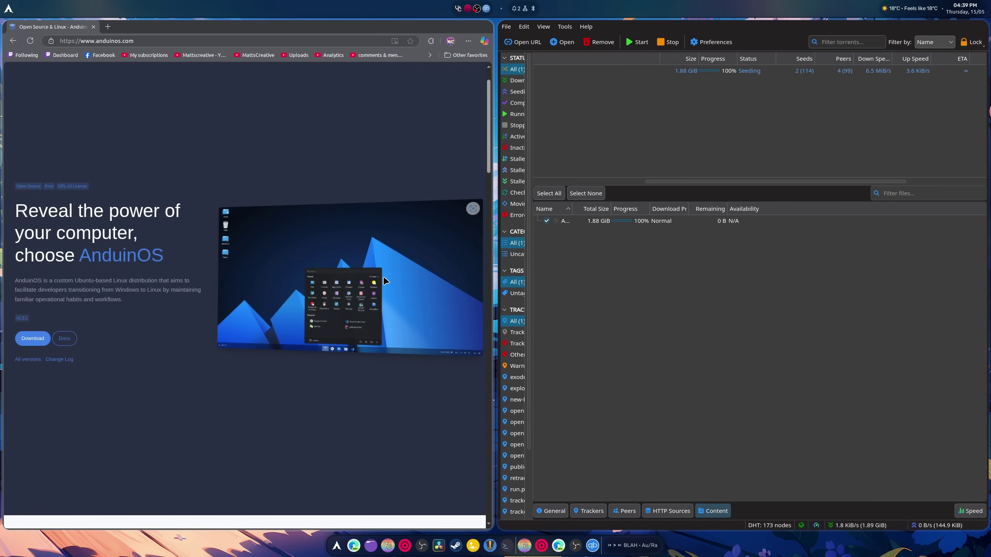
{"action": "left_click", "coordinate": [677, 74]}
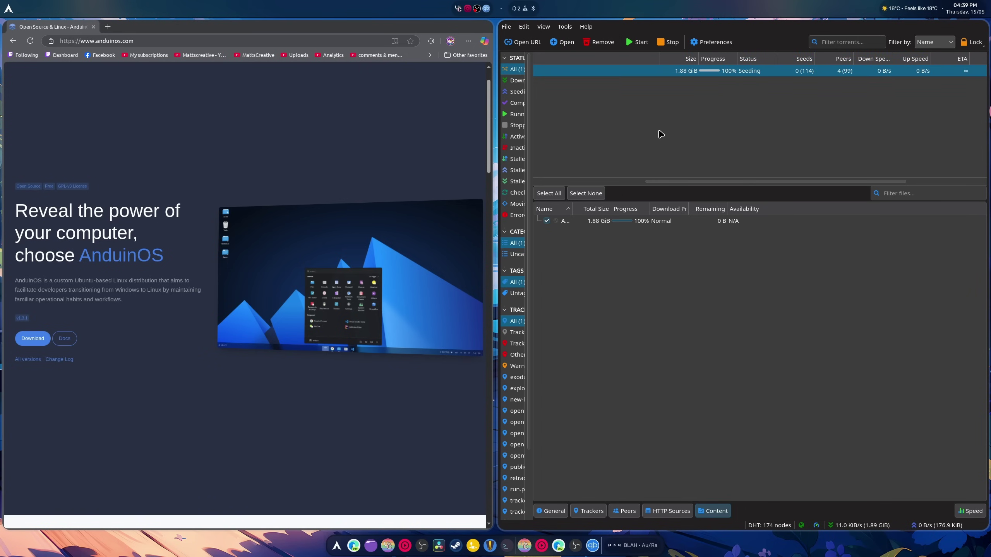
{"action": "key", "text": "ctrl+p"}
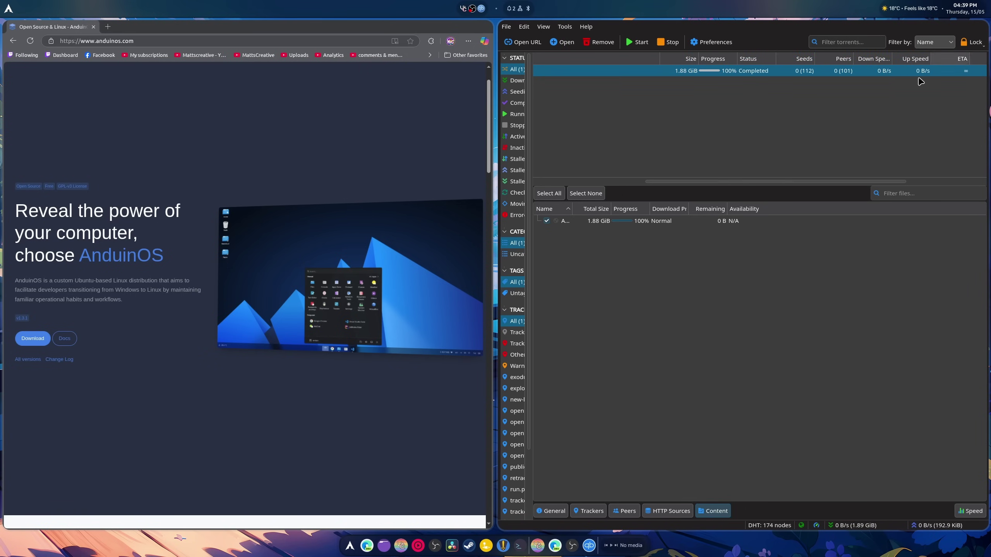
{"action": "key", "text": "alt+F4"}
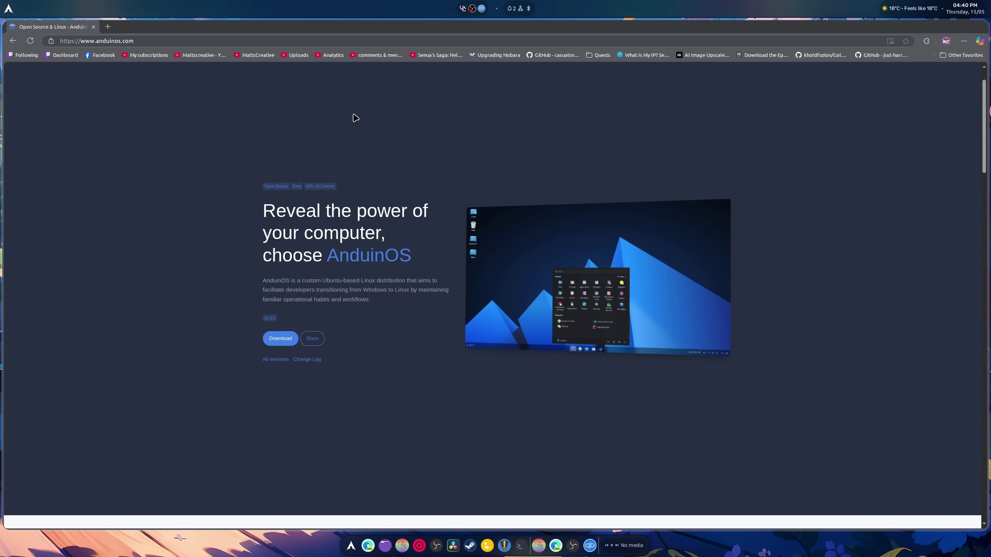
- Close Edge and launch Virtual Machine Manager by searching 'virt' in the app launcher
{"action": "key", "text": "ctrl+w"}
{"action": "left_click", "coordinate": [359, 546]}
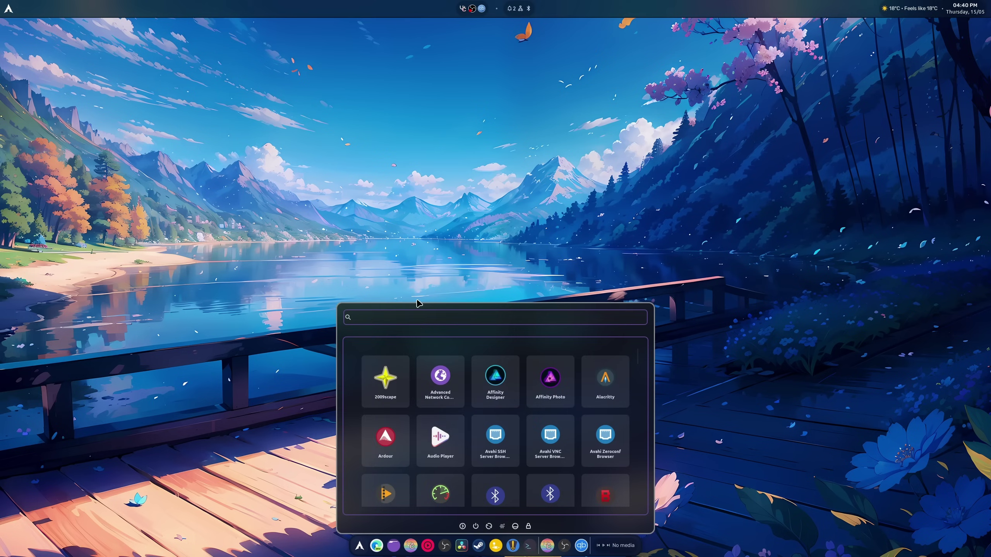
{"action": "type", "text": "virt"}
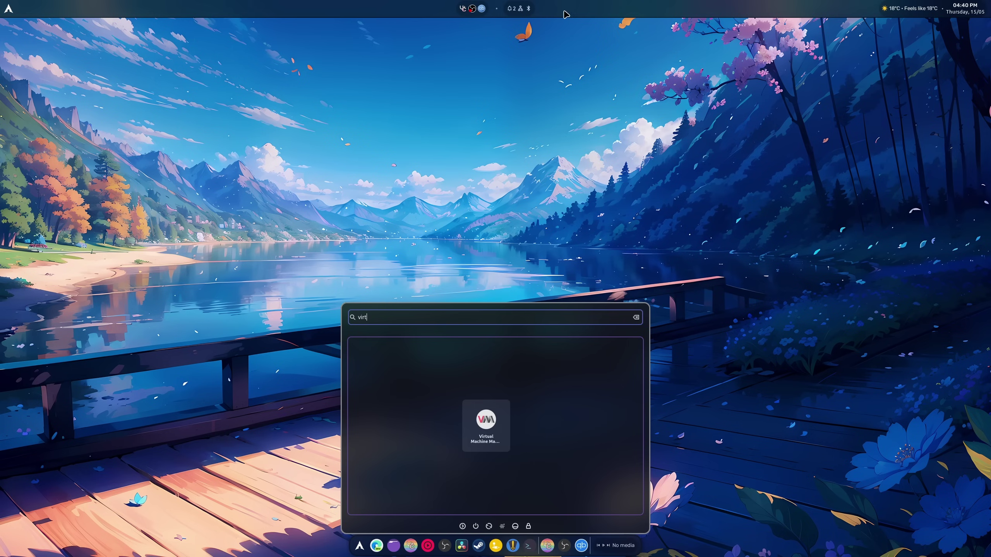
{"action": "left_click", "coordinate": [486, 423]}
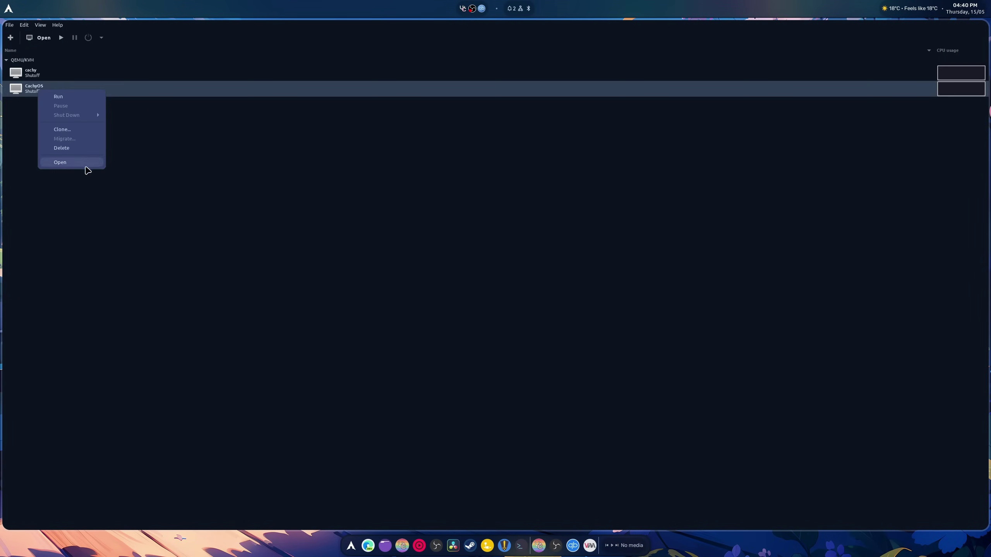
- Delete the CachyOS virtual machine
{"action": "left_click", "coordinate": [74, 149]}
{"action": "left_click", "coordinate": [533, 338]}
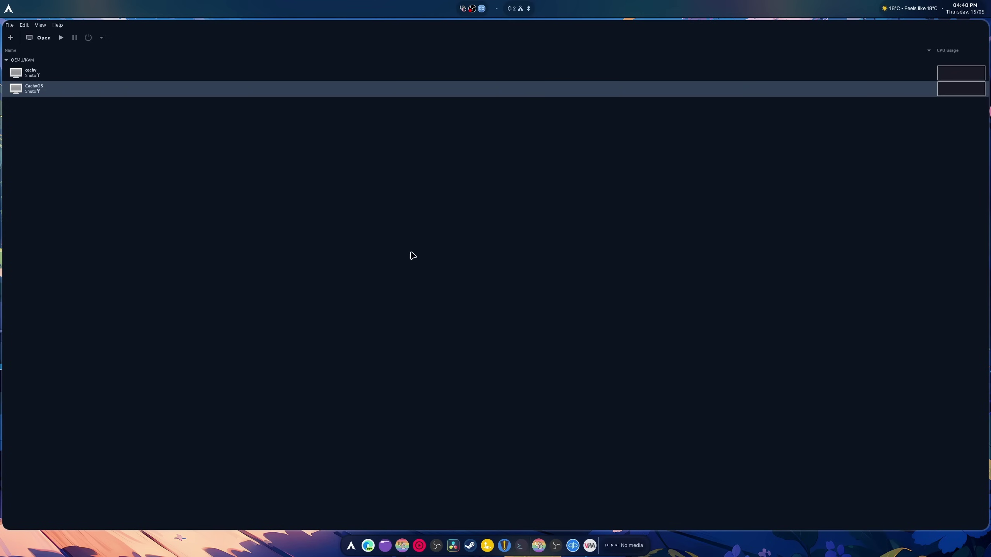
{"action": "right_click", "coordinate": [42, 90]}
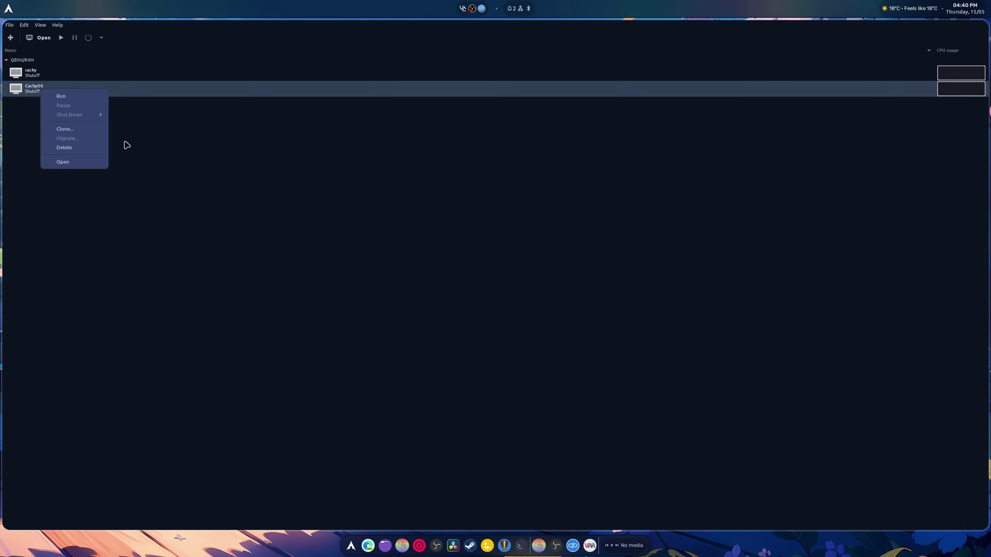
{"action": "left_click", "coordinate": [79, 148]}
{"action": "left_click", "coordinate": [568, 338]}
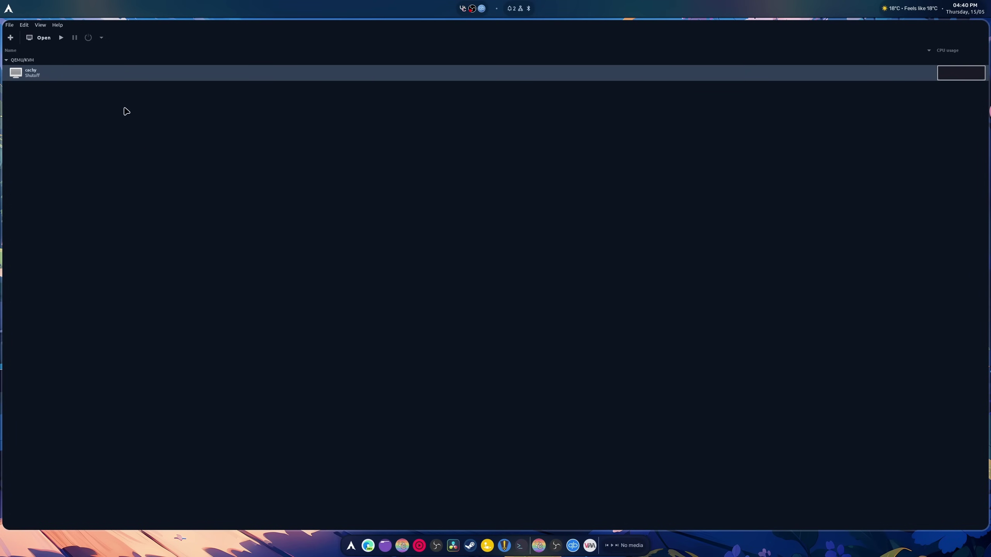
- Delete the cachy machine with its cachy.qcow2 disk, then start a new VM
{"action": "right_click", "coordinate": [25, 76]}
{"action": "left_click", "coordinate": [70, 139]}
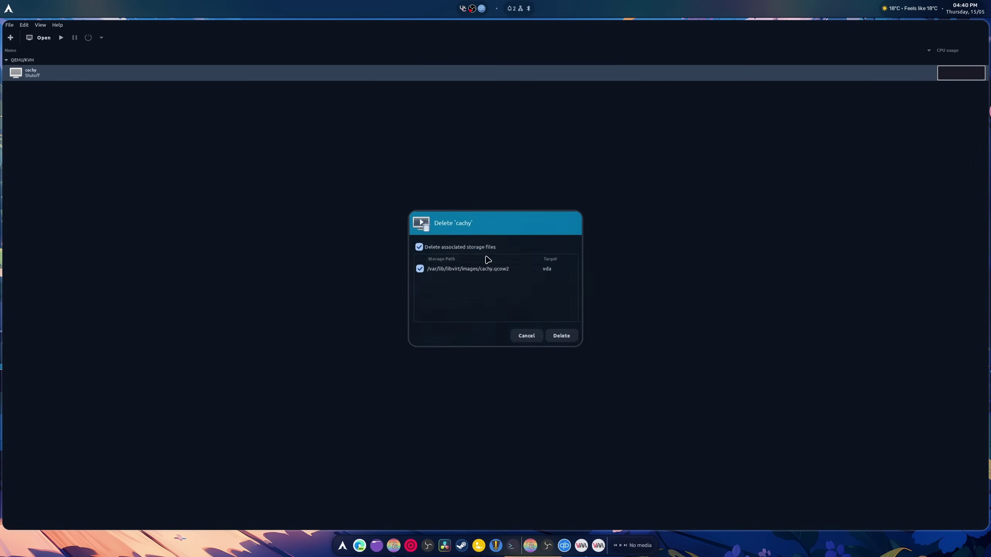
{"action": "left_click", "coordinate": [561, 336]}
{"action": "left_click", "coordinate": [10, 38]}
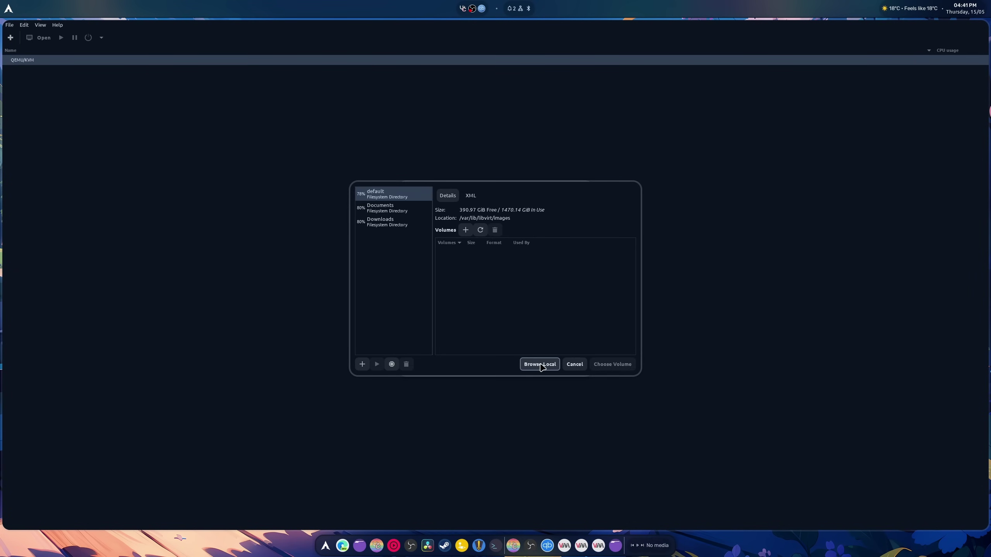
- Use the AnduinOS 1.3.1 ISO as install media with Ubuntu 25.04 as the OS
{"action": "left_click", "coordinate": [539, 364]}
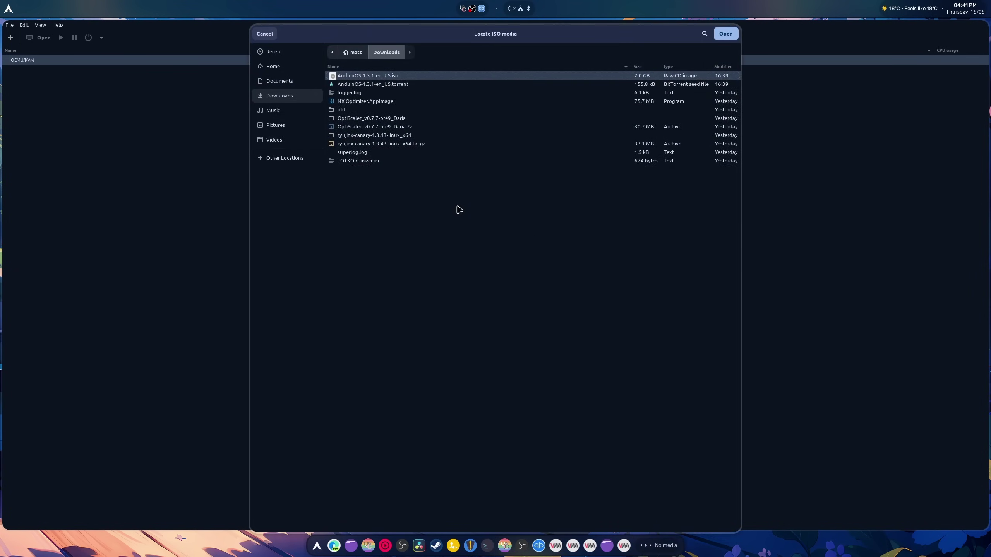
{"action": "double_click", "coordinate": [360, 77]}
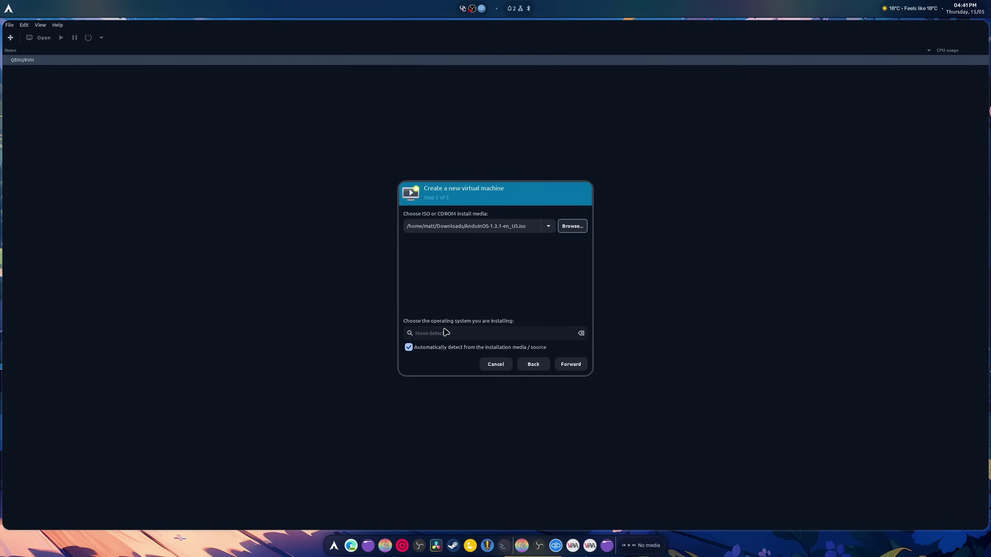
{"action": "left_click", "coordinate": [426, 349]}
{"action": "left_click", "coordinate": [455, 334]}
{"action": "type", "text": "ubuntu"}
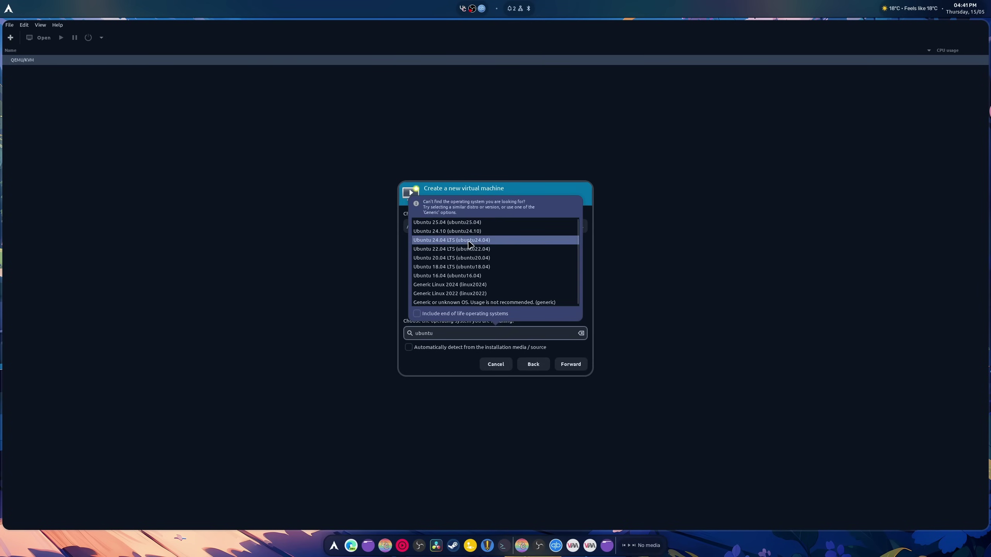
{"action": "left_click", "coordinate": [448, 222]}
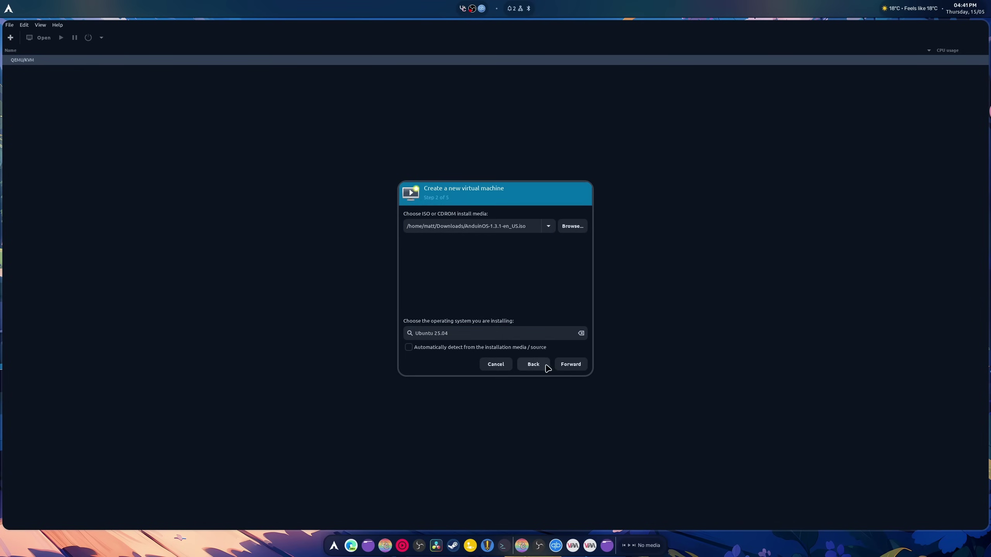
- Raise the VM's memory to about 16 GB and its CPUs to 5
{"action": "left_click", "coordinate": [570, 364]}
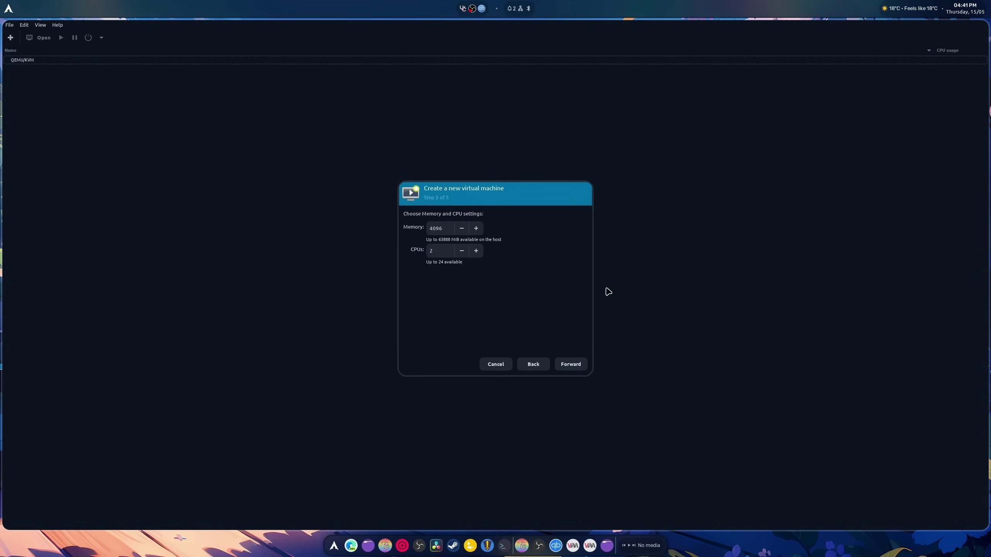
{"action": "type", "text": "1"}
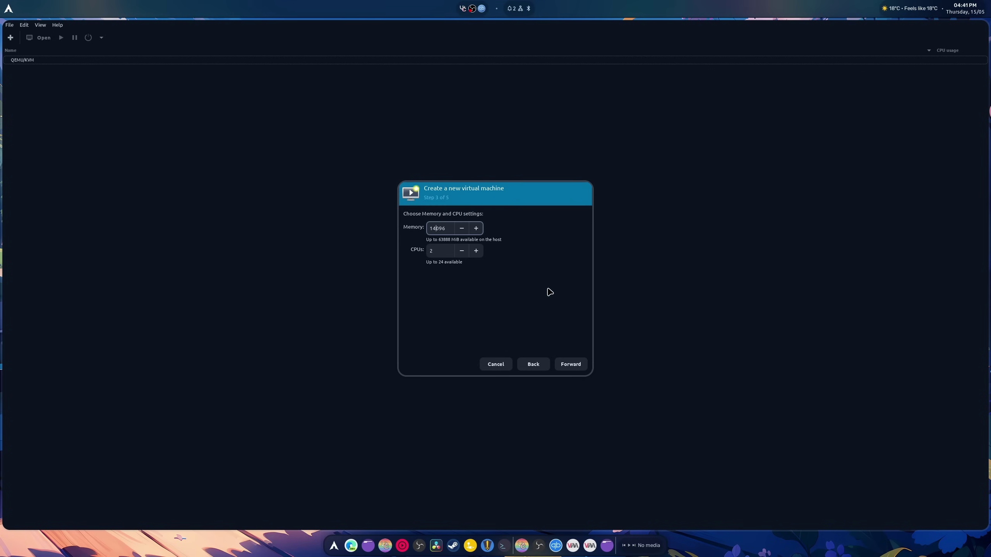
{"action": "key", "text": "BackSpace"}
{"action": "type", "text": "6"}
{"action": "key", "text": "BackSpace"}
{"action": "type", "text": "3"}
{"action": "triple_click", "coordinate": [475, 251]}
- Set the disk image size to 100 GiB
{"action": "left_click", "coordinate": [571, 366]}
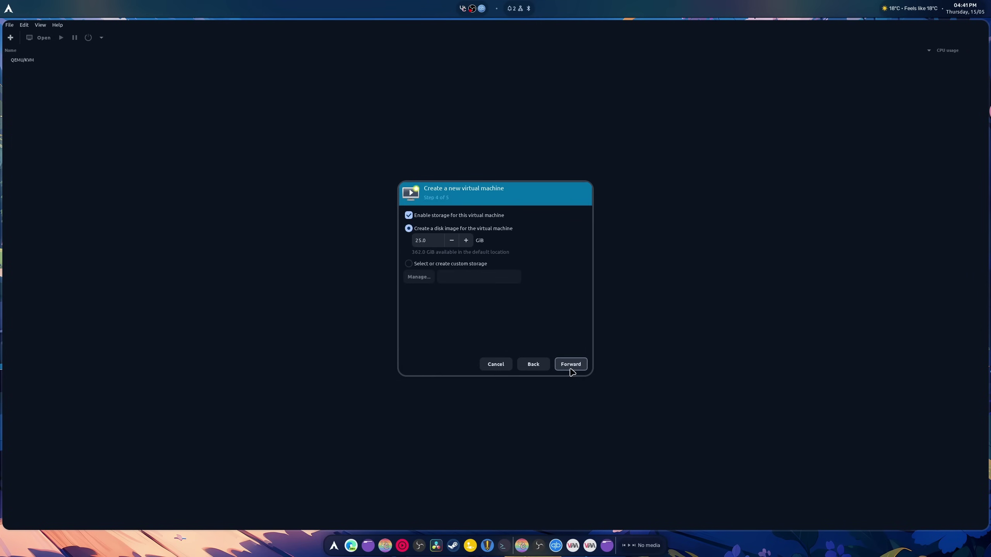
{"action": "triple_click", "coordinate": [436, 241]}
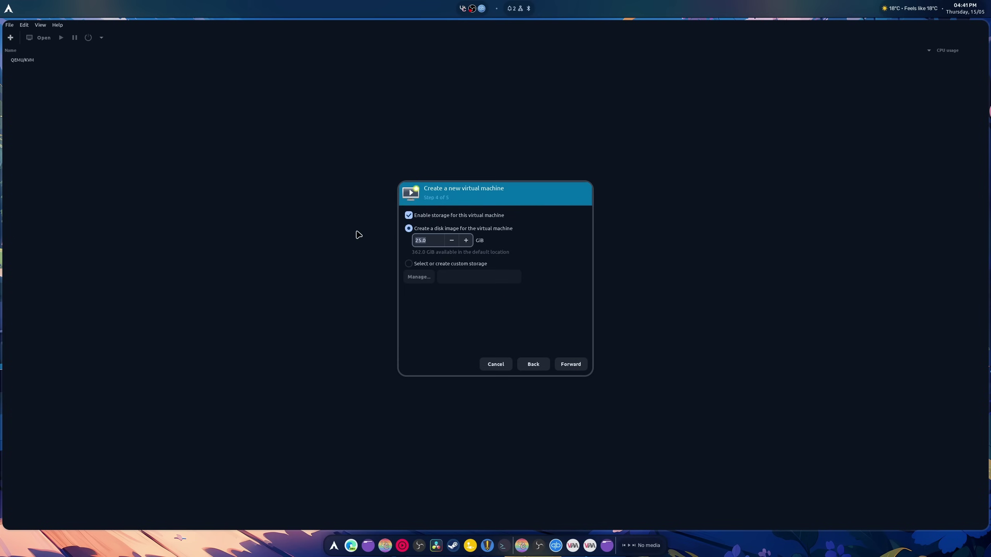
{"action": "type", "text": "100"}
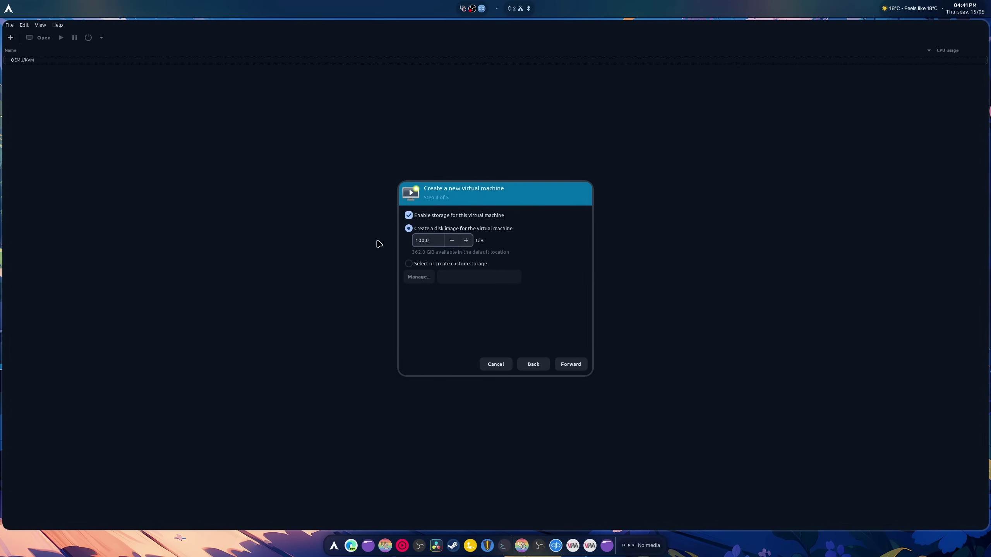
{"action": "key", "text": "Tab"}
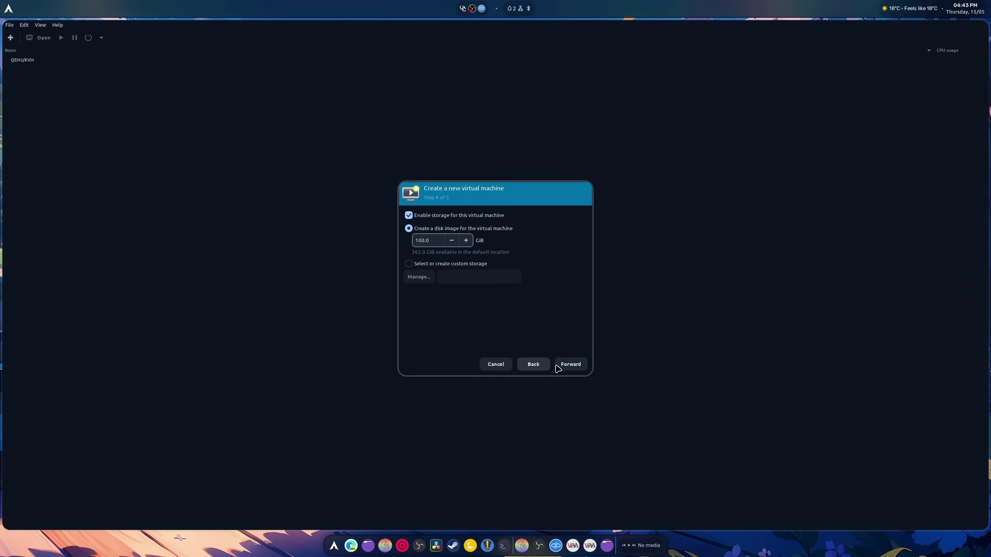
- Tick 'Customize configuration before install', name the VM 'AuduinOS', and finish
{"action": "left_click", "coordinate": [575, 365]}
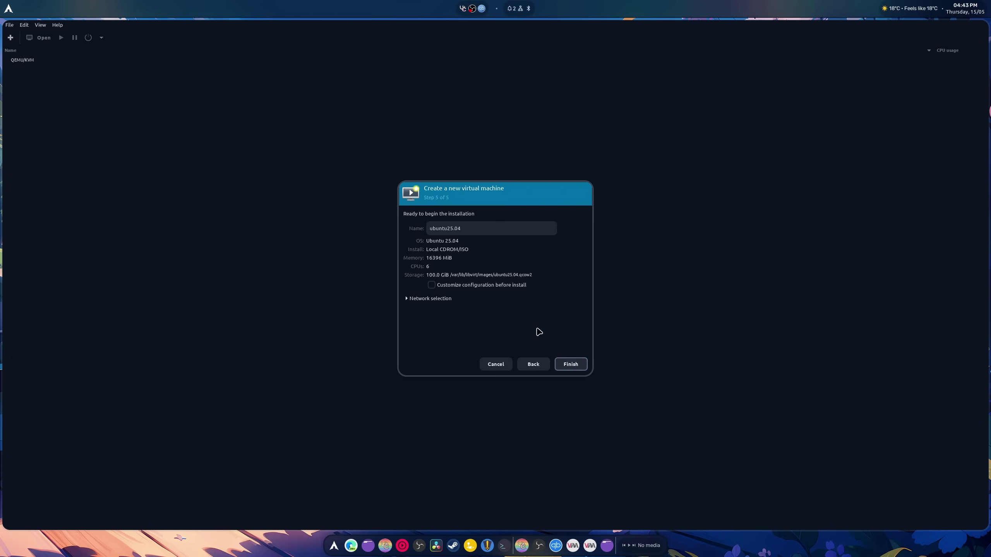
{"action": "left_click", "coordinate": [441, 285]}
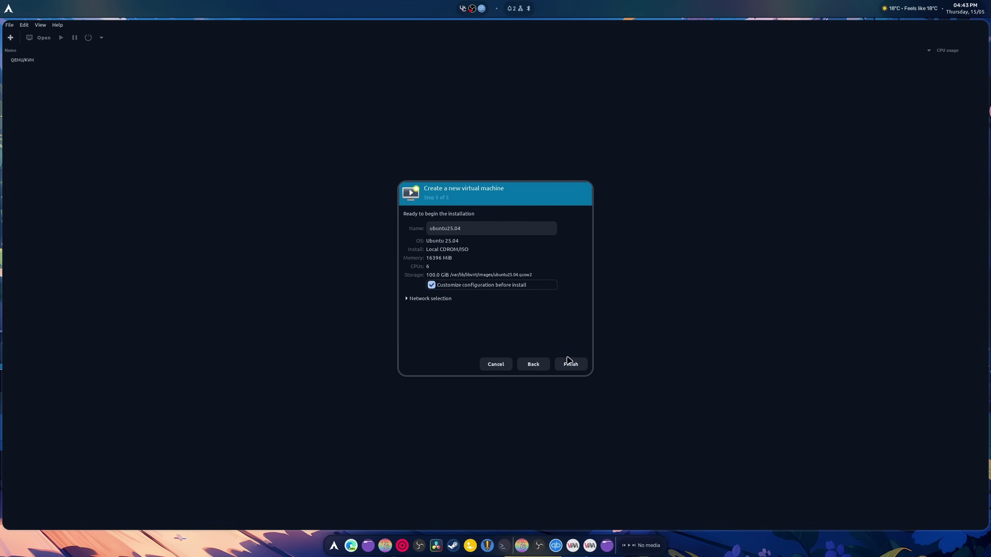
{"action": "triple_click", "coordinate": [437, 230]}
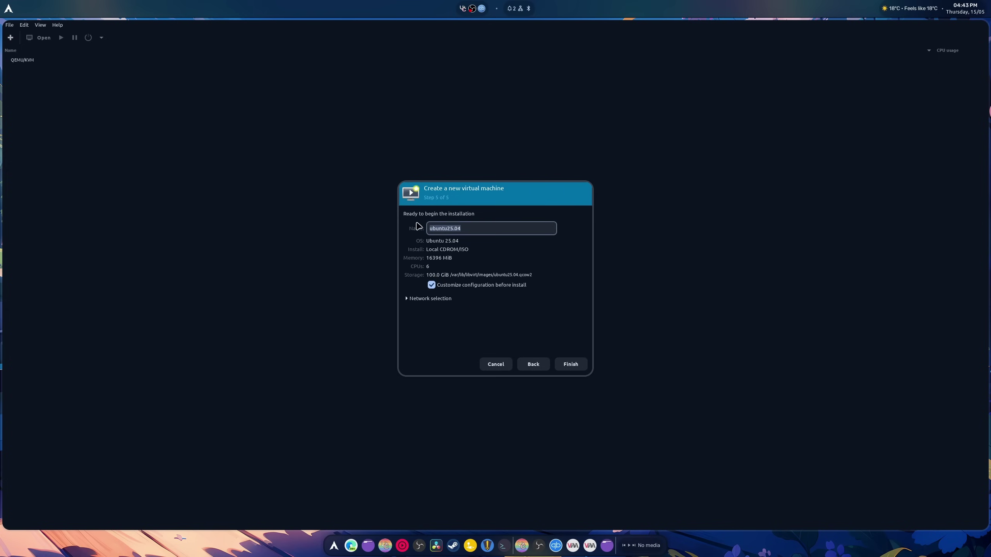
{"action": "type", "text": "Auduin/"}
{"action": "key", "text": "BackSpace"}
{"action": "type", "text": "OS"}
{"action": "left_click", "coordinate": [569, 368]}
- Remove the network interface and add the Intel Wi-Fi 6 AX200 as a PCI host device
{"action": "left_click", "coordinate": [461, 307]}
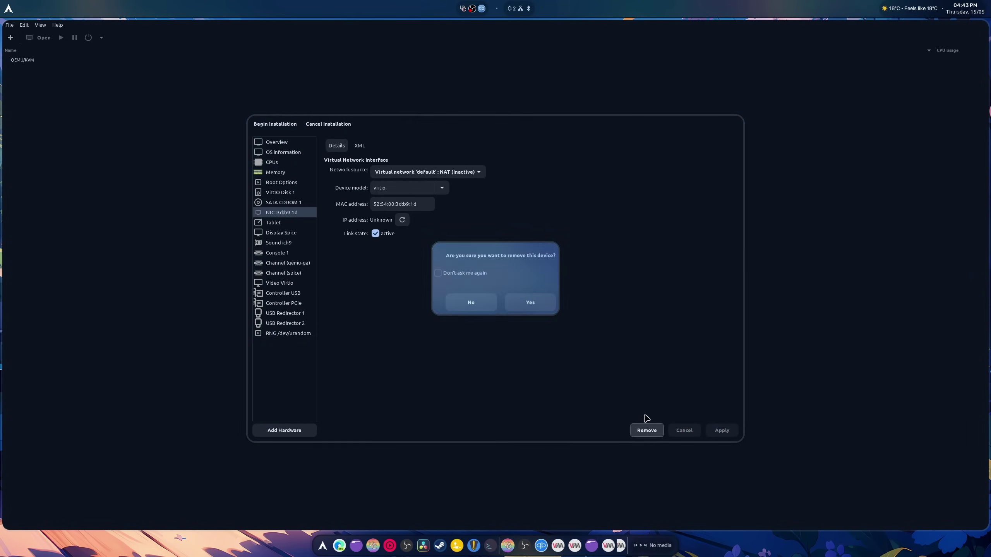
{"action": "left_click", "coordinate": [529, 305]}
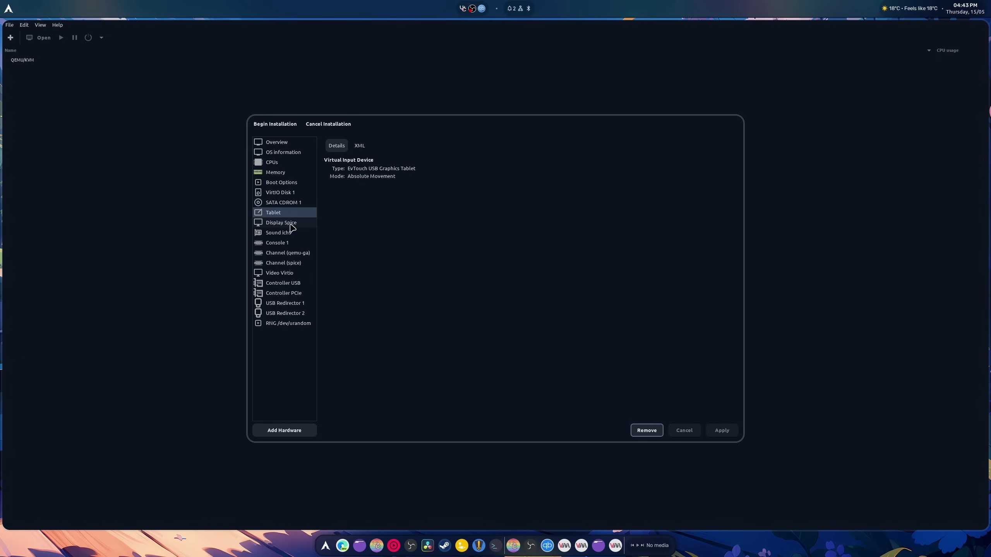
{"action": "left_click", "coordinate": [293, 431]}
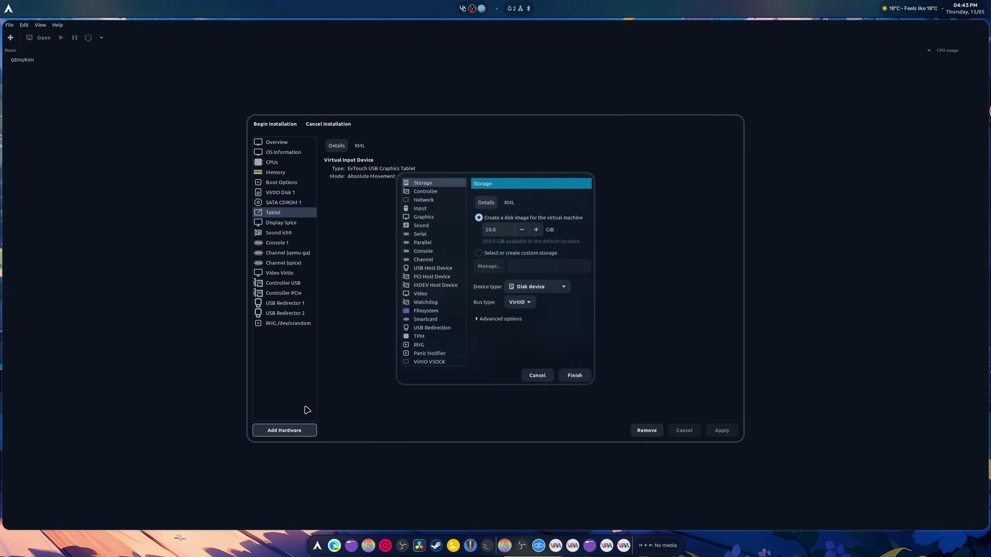
{"action": "left_click", "coordinate": [438, 276]}
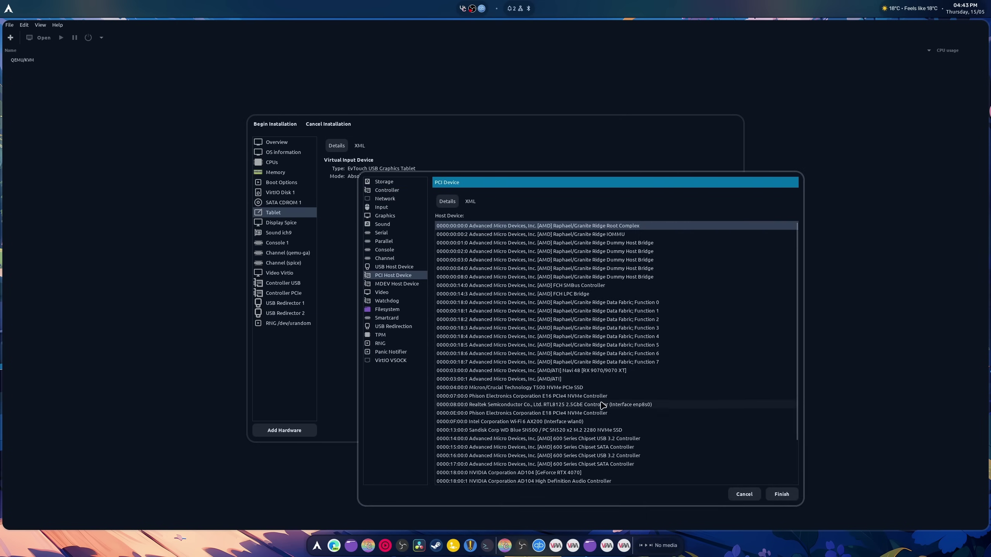
{"action": "scroll", "coordinate": [576, 422], "scroll_direction": "down", "scroll_amount": 1}
{"action": "left_click", "coordinate": [577, 423]}
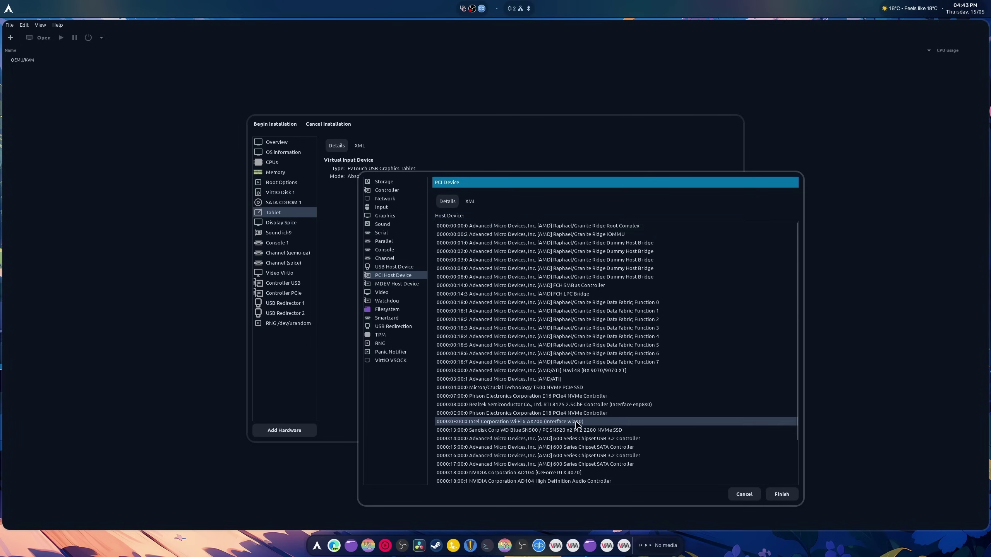
{"action": "left_click", "coordinate": [781, 495]}
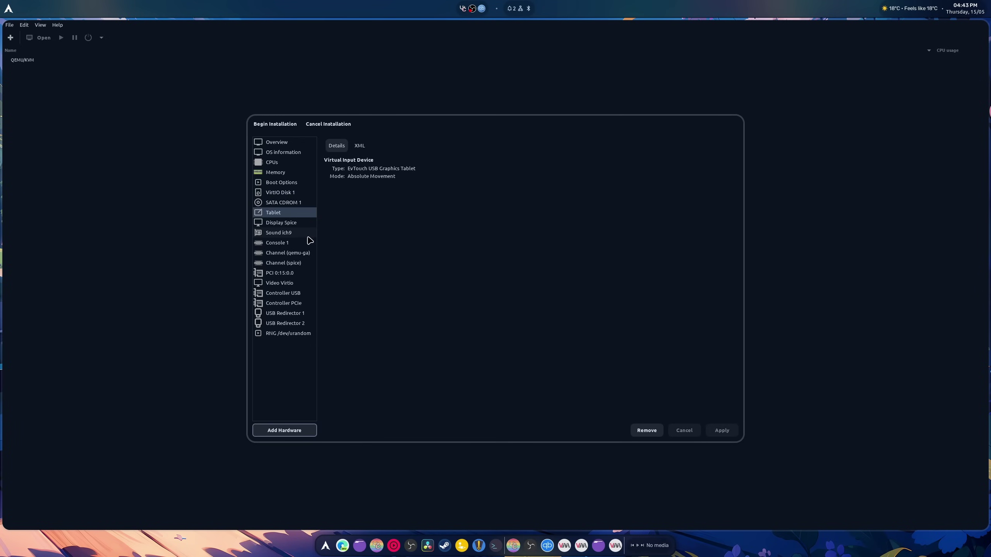
- Enable Spice OpenGL on the AMD GPU with listen type None, plus video 3D acceleration
{"action": "left_click", "coordinate": [286, 225]}
{"action": "left_click", "coordinate": [361, 227]}
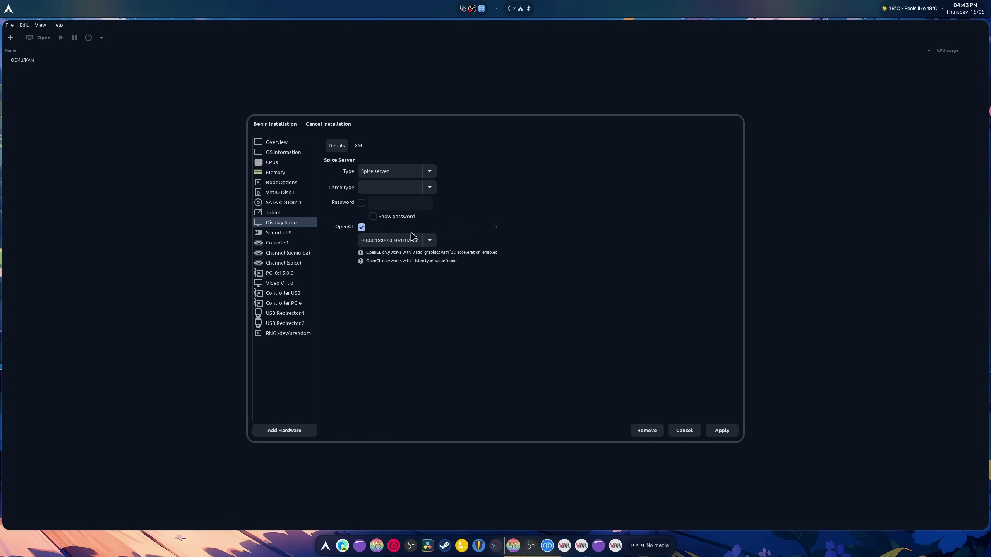
{"action": "left_click", "coordinate": [429, 240]}
{"action": "left_click", "coordinate": [442, 268]}
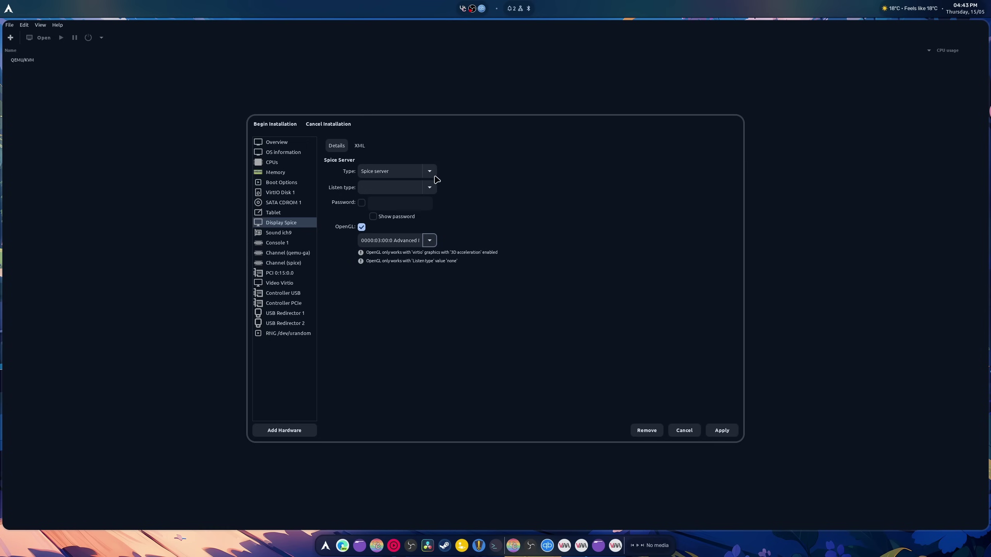
{"action": "left_click", "coordinate": [429, 187]}
{"action": "left_click", "coordinate": [420, 213]}
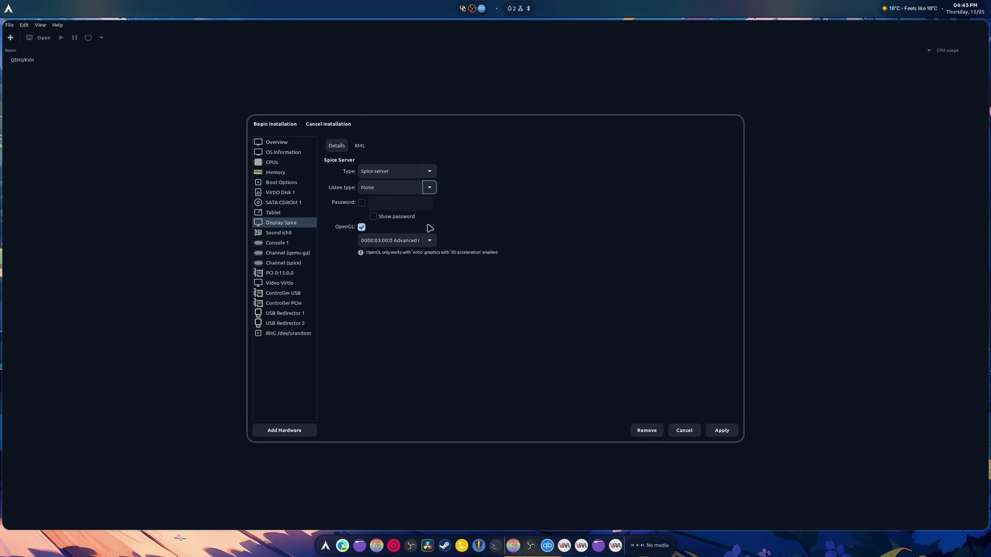
{"action": "left_click", "coordinate": [288, 283]}
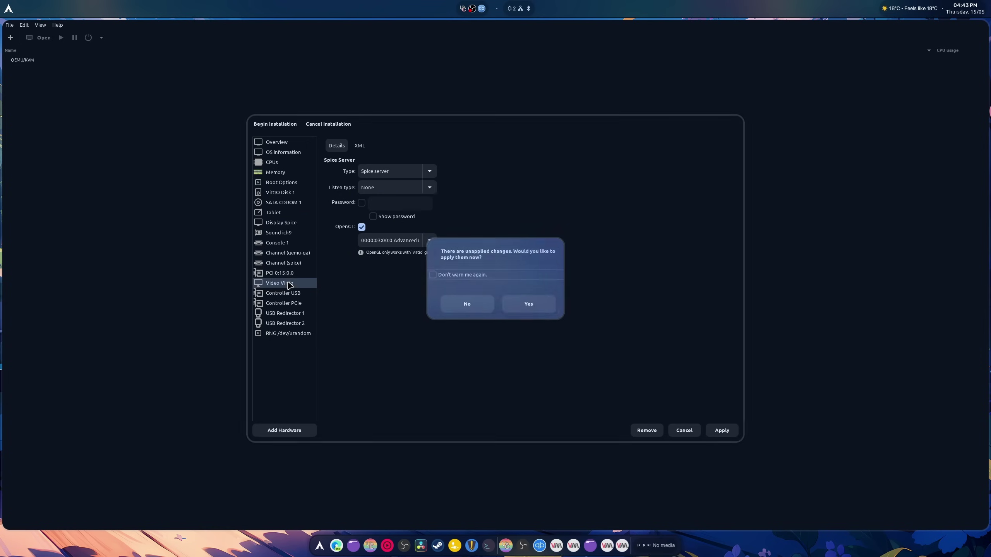
{"action": "left_click", "coordinate": [536, 306]}
{"action": "left_click", "coordinate": [367, 185]}
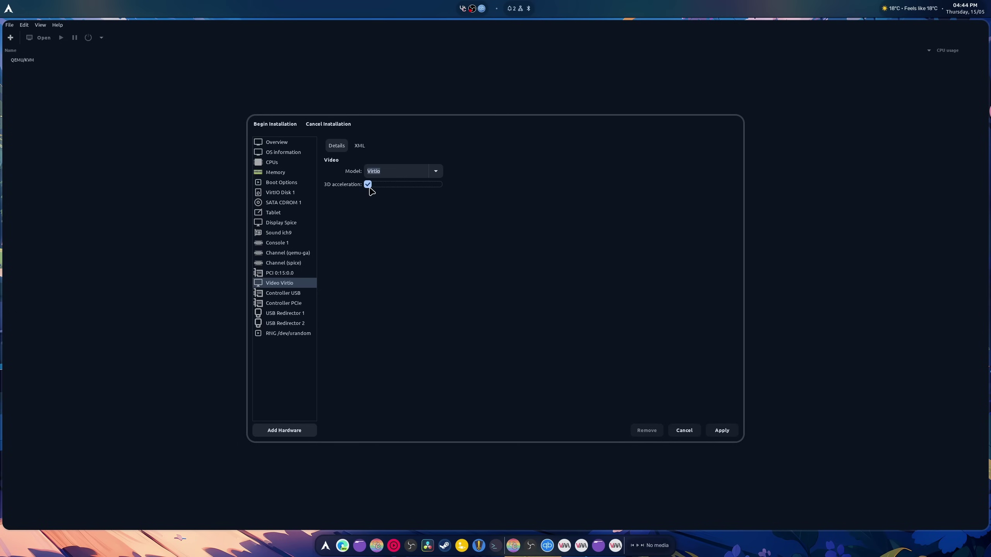
{"action": "left_click", "coordinate": [721, 431]}
- Review the VM's overview, OS, CPU and memory settings
{"action": "left_click", "coordinate": [294, 153]}
{"action": "left_click", "coordinate": [281, 144]}
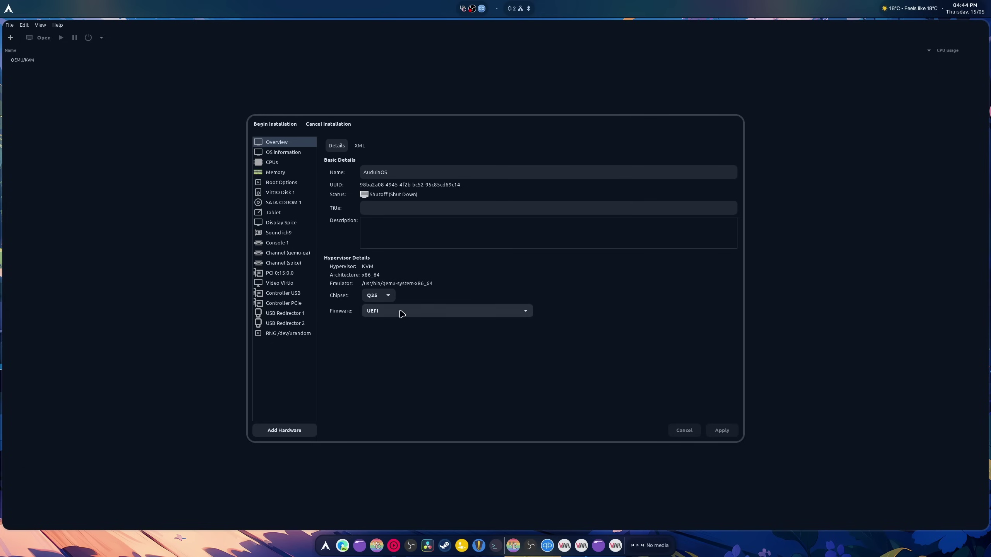
{"action": "left_click", "coordinate": [276, 154]}
{"action": "left_click", "coordinate": [285, 166]}
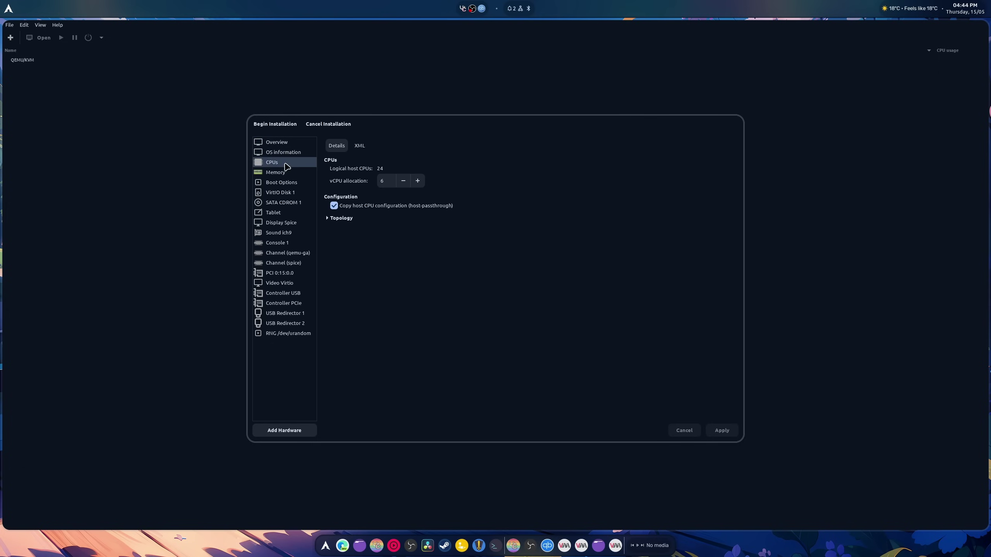
{"action": "left_click", "coordinate": [275, 174]}
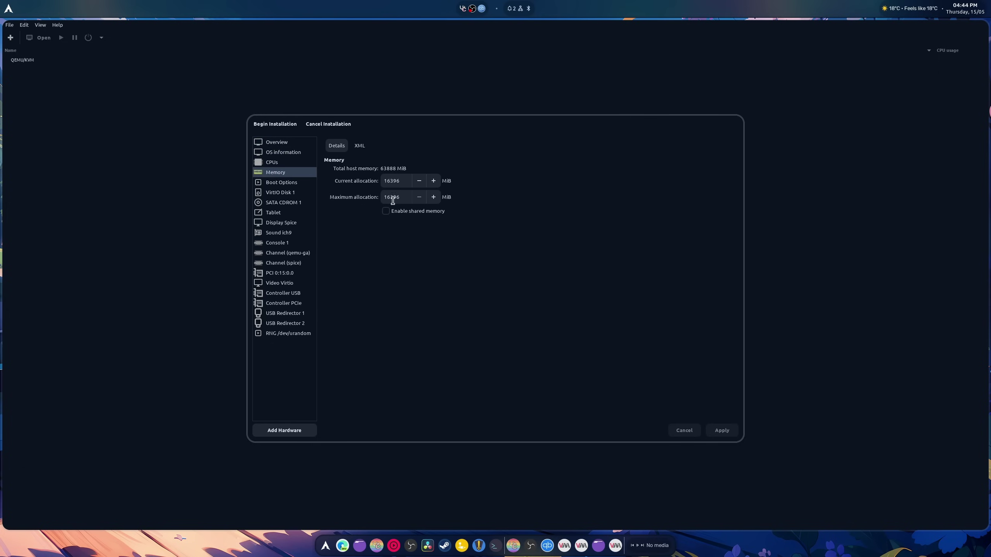
- Enable CD-ROM boot and place it ahead of the disk in the boot order
{"action": "left_click", "coordinate": [300, 183]}
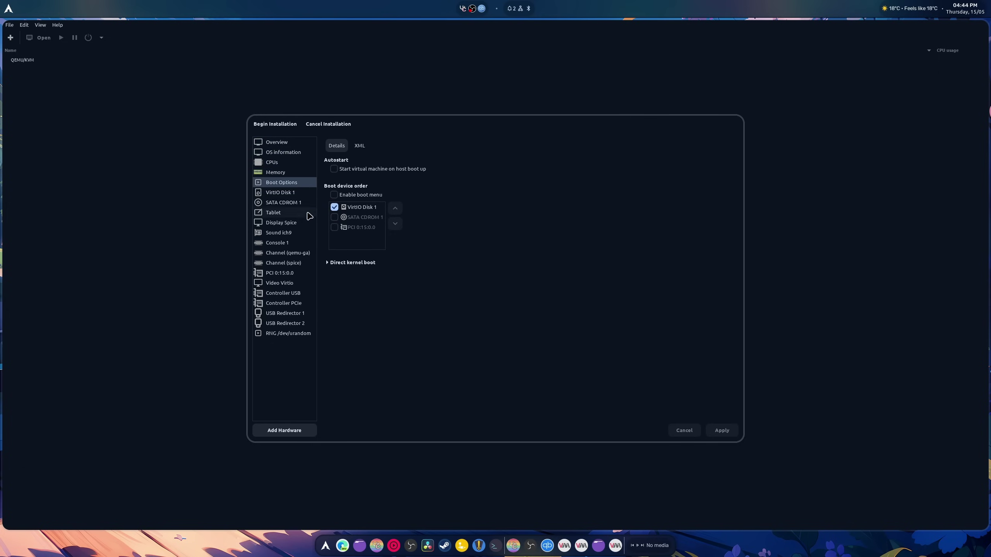
{"action": "left_click", "coordinate": [335, 218]}
{"action": "left_click", "coordinate": [395, 208]}
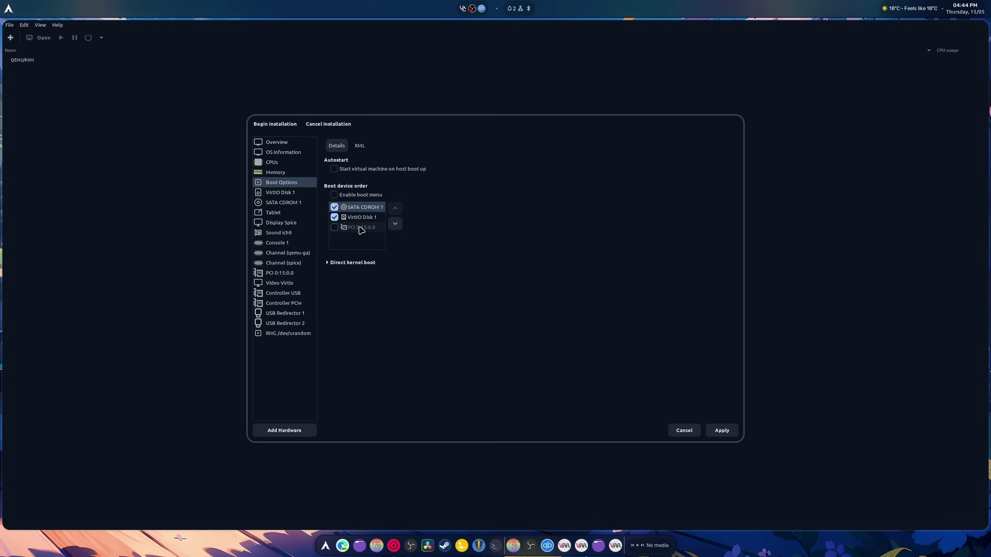
{"action": "left_click", "coordinate": [278, 194]}
{"action": "left_click", "coordinate": [513, 304]}
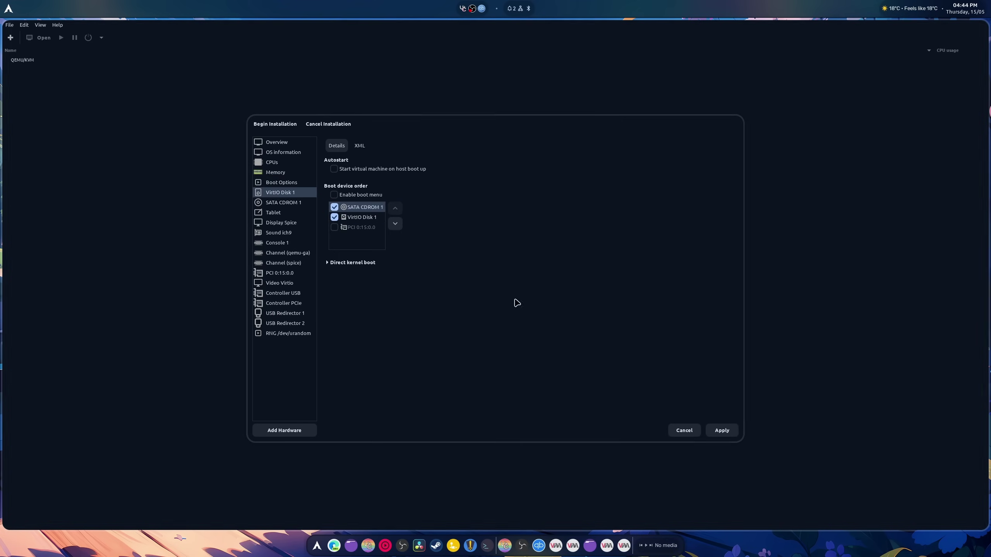
- Remove the Tablet input device and begin the installation
{"action": "left_click", "coordinate": [290, 202]}
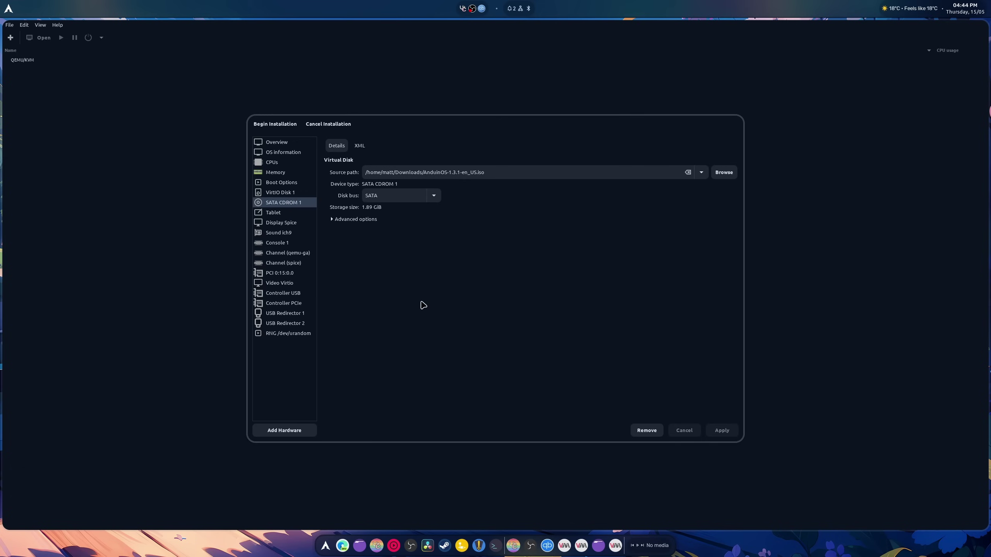
{"action": "left_click", "coordinate": [275, 214]}
{"action": "left_click", "coordinate": [646, 430]}
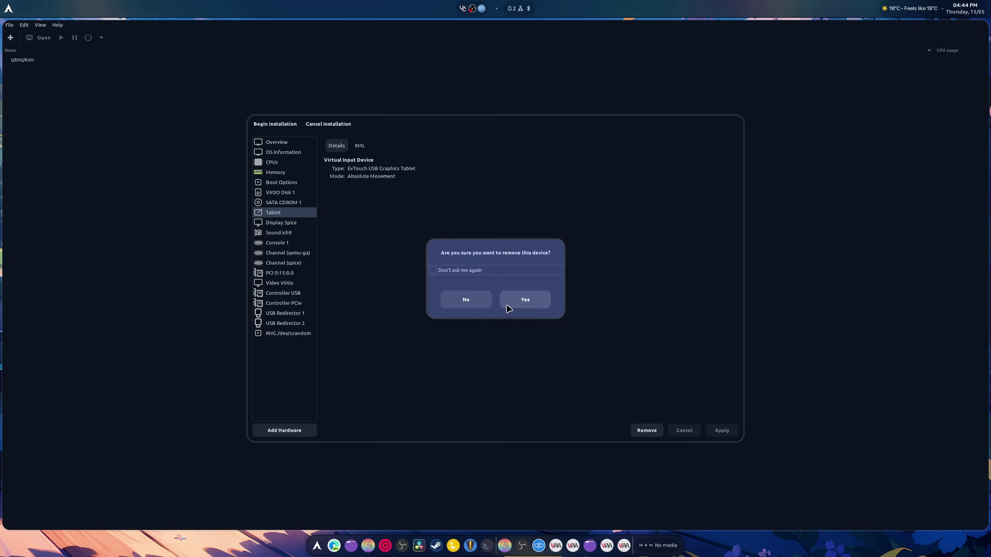
{"action": "left_click", "coordinate": [507, 306]}
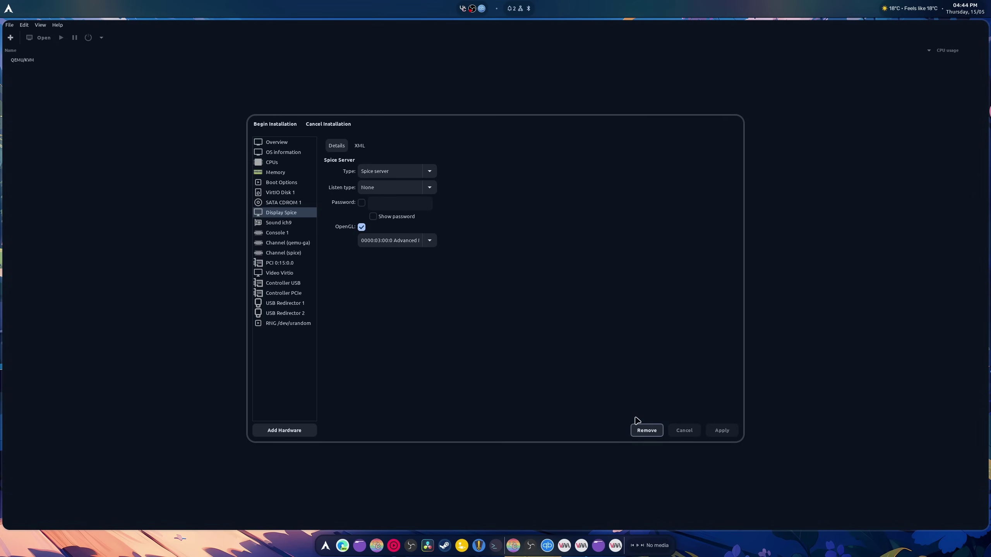
{"action": "left_click", "coordinate": [293, 129]}
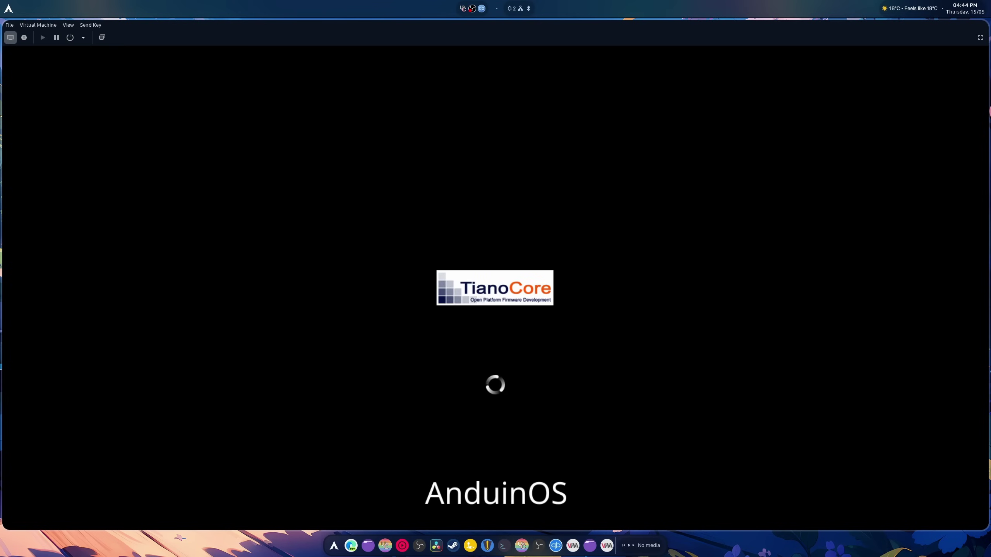
- Open the VM console's View menu to go fullscreen
{"action": "left_click", "coordinate": [69, 25]}
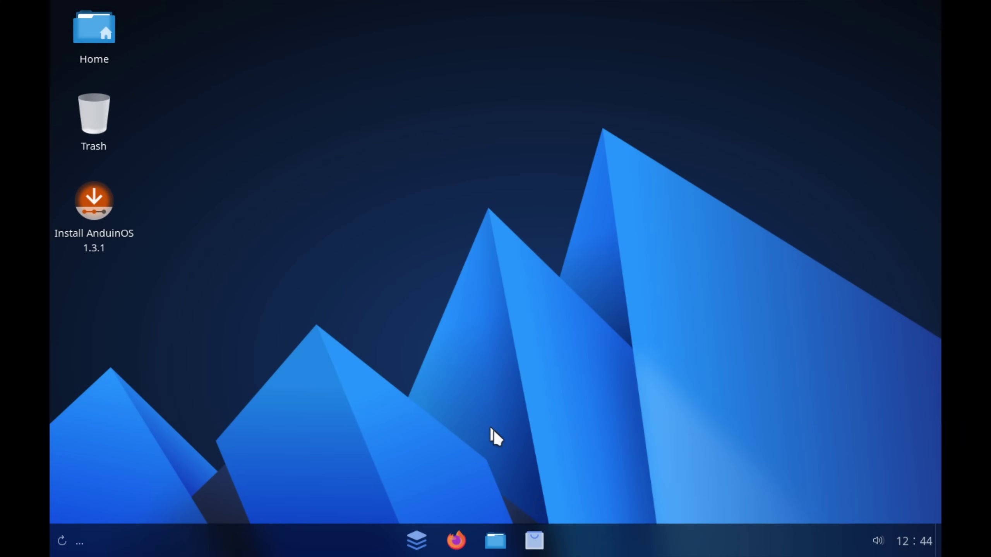
- Apply and keep 1920 × 1080 in Display Settings, then reposition the Settings window
{"action": "right_click", "coordinate": [468, 372]}
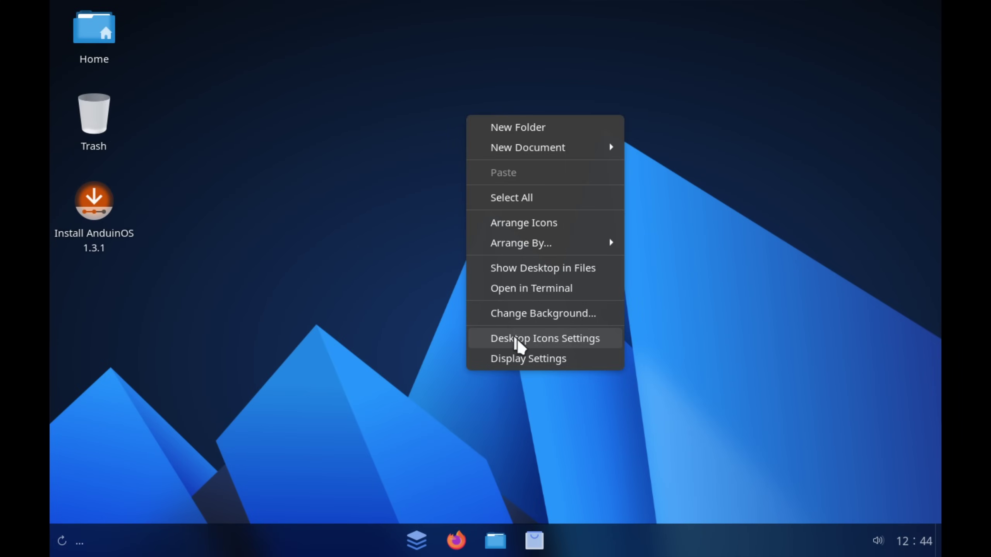
{"action": "left_click", "coordinate": [530, 357]}
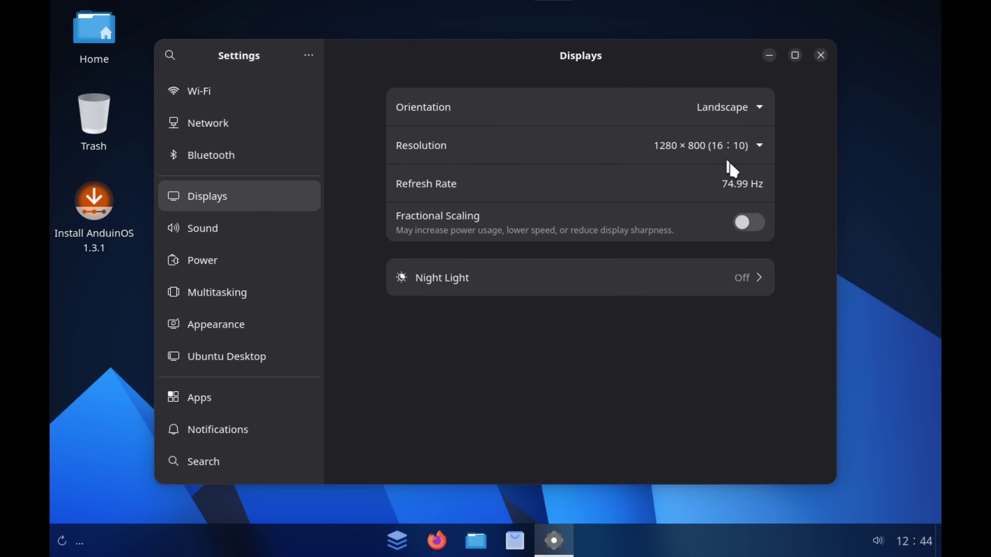
{"action": "left_click", "coordinate": [728, 157]}
{"action": "scroll", "coordinate": [741, 284], "scroll_direction": "up", "scroll_amount": 5}
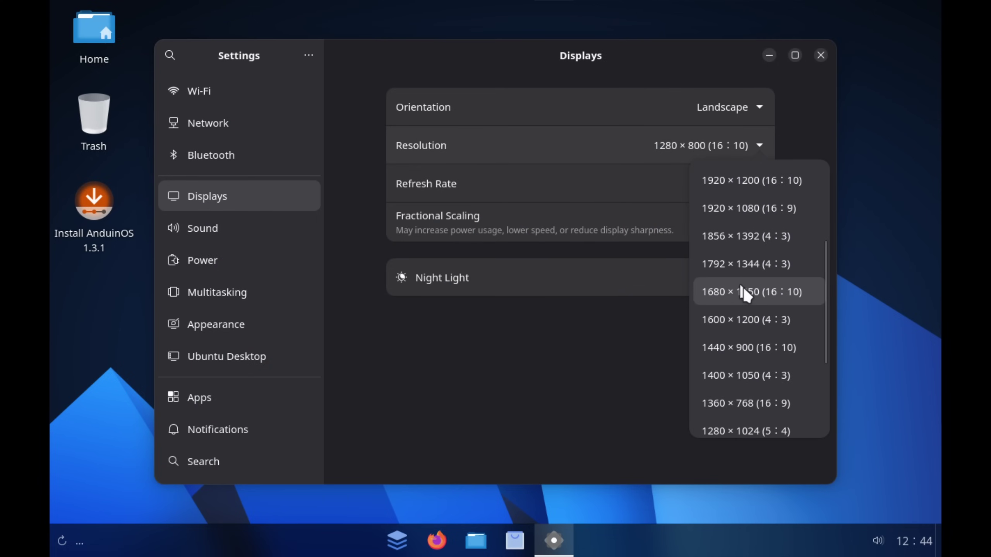
{"action": "left_click", "coordinate": [755, 218]}
{"action": "left_click", "coordinate": [721, 157]}
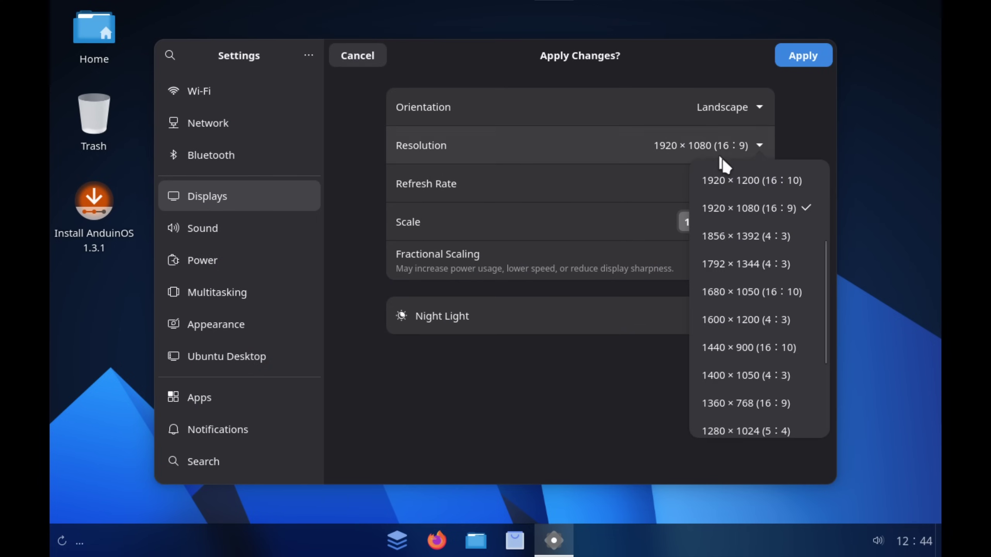
{"action": "scroll", "coordinate": [734, 218], "scroll_direction": "up", "scroll_amount": 3}
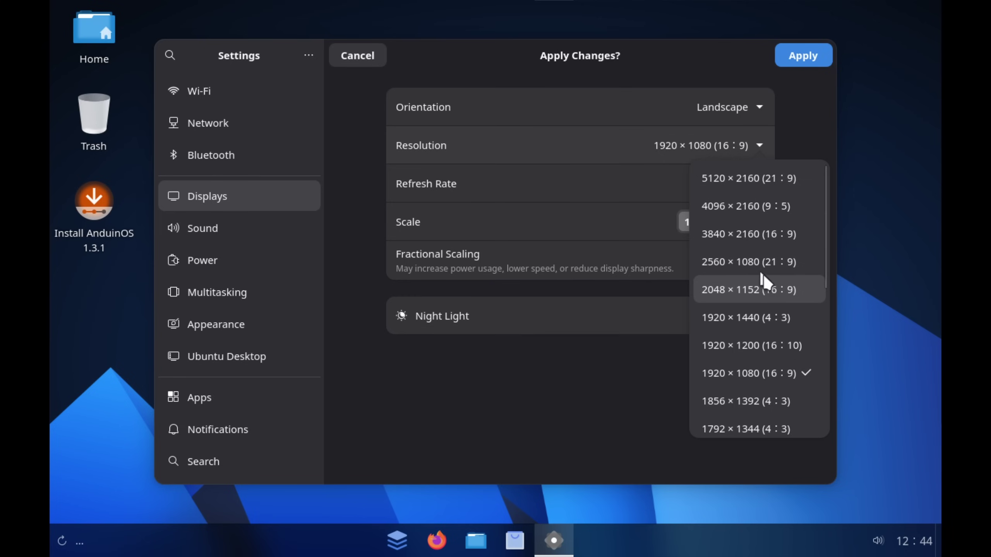
{"action": "scroll", "coordinate": [776, 350], "scroll_direction": "down", "scroll_amount": 5}
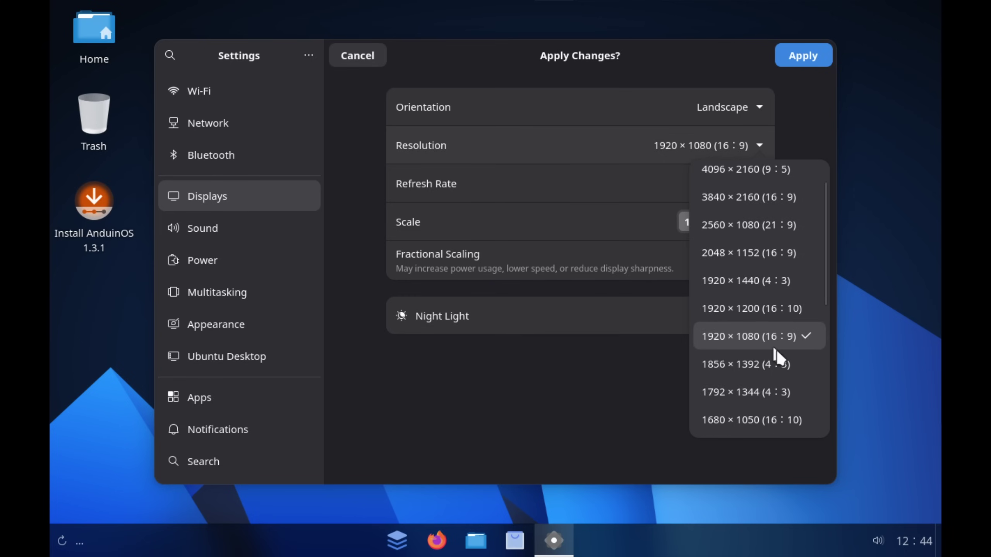
{"action": "left_click", "coordinate": [809, 76]}
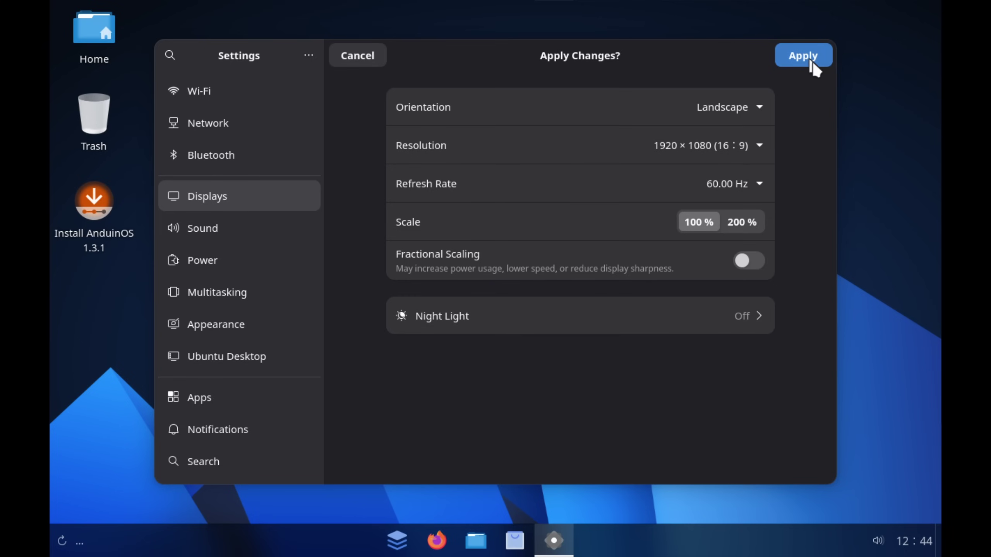
{"action": "left_click", "coordinate": [811, 60]}
{"action": "left_click", "coordinate": [554, 325]}
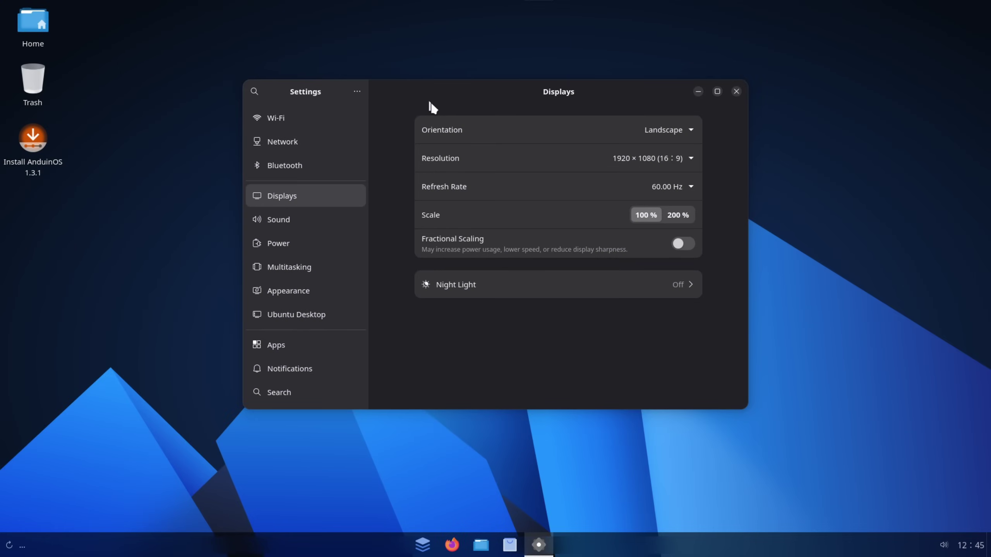
{"action": "left_click_drag", "start_coordinate": [428, 102], "coordinate": [325, 91]}
{"action": "mouse_move", "coordinate": [484, 80]}
{"action": "left_mouse_down"}
{"action": "mouse_move", "coordinate": [612, 102]}
{"action": "mouse_move", "coordinate": [427, 137]}
{"action": "mouse_move", "coordinate": [486, 110]}
{"action": "mouse_move", "coordinate": [482, 97]}
{"action": "left_mouse_up"}
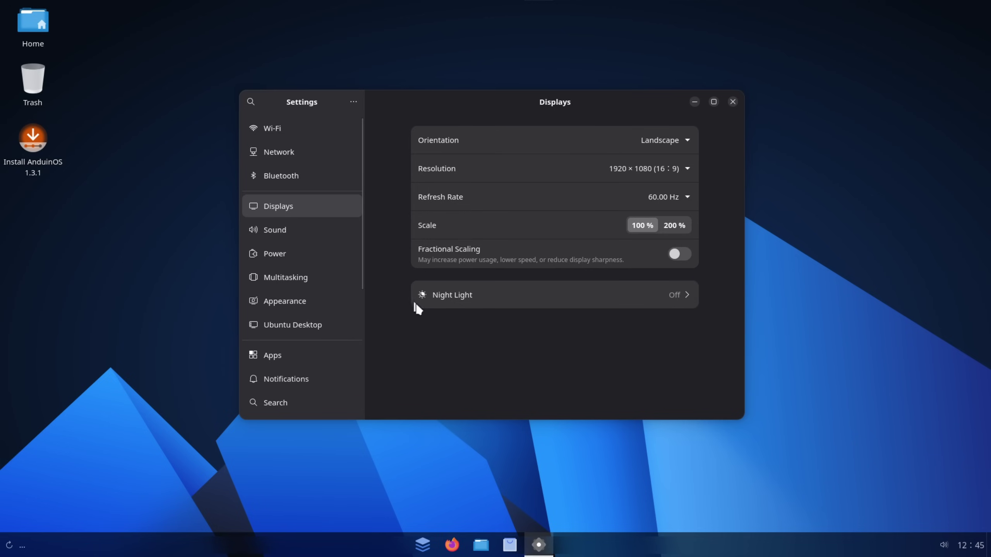
- Join the BELL998 Wi-Fi network with its password, then show the Ubuntu Desktop icon page
{"action": "left_click", "coordinate": [271, 128]}
{"action": "scroll", "coordinate": [316, 273], "scroll_direction": "down", "scroll_amount": 5}
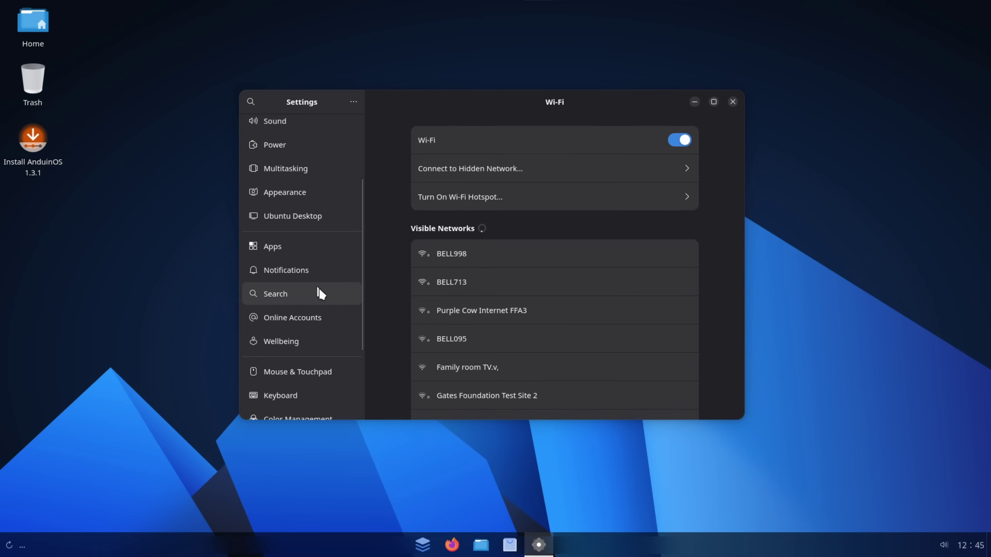
{"action": "left_click", "coordinate": [514, 254]}
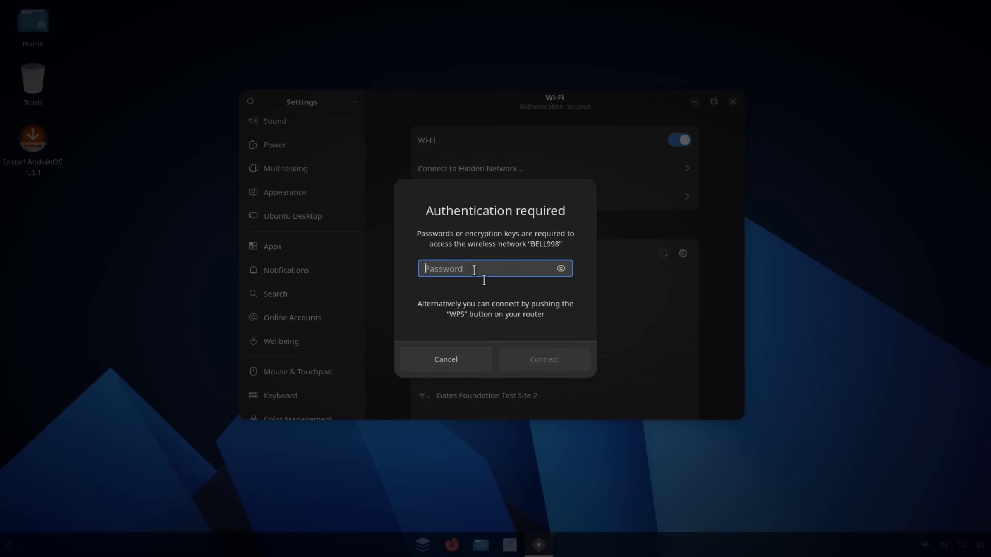
{"action": "key", "text": "Caps_Lock"}
{"action": "type", "text": "••"}
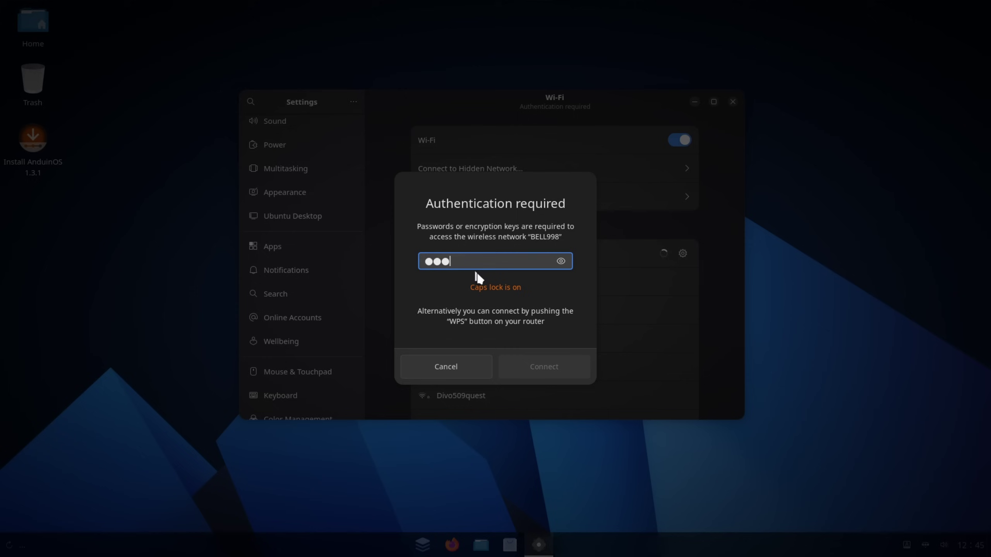
{"action": "type", "text": "••••"}
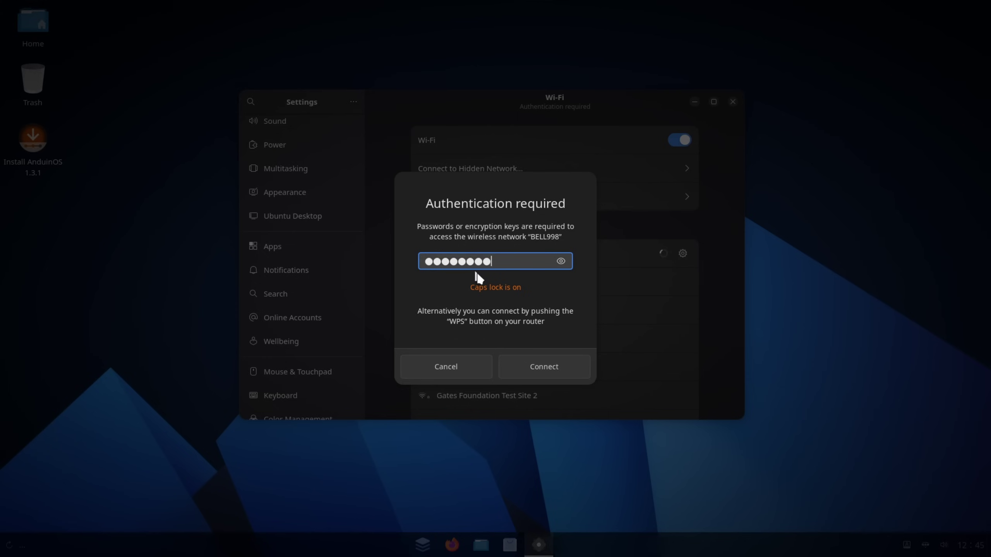
{"action": "type", "text": "•••••"}
{"action": "left_click", "coordinate": [543, 366]}
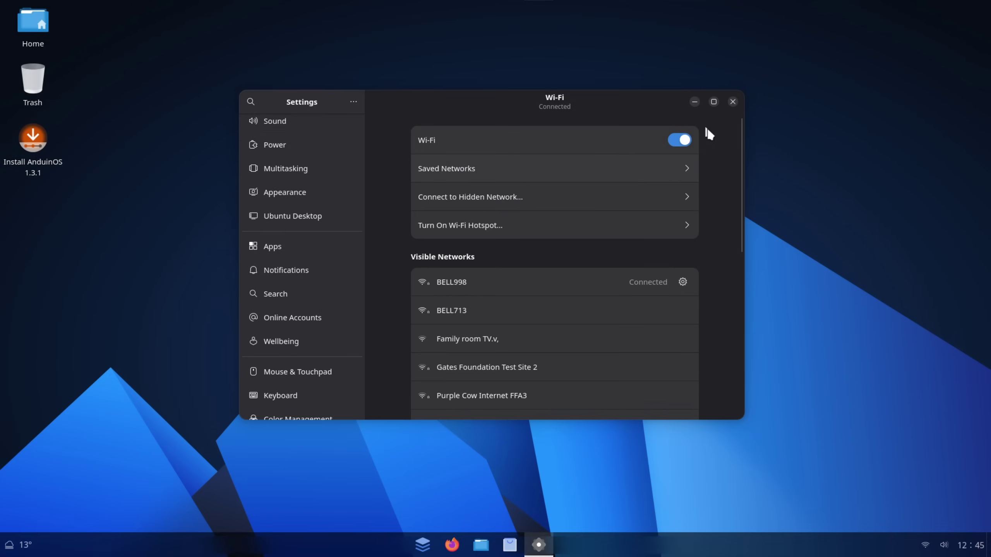
{"action": "left_click", "coordinate": [331, 215]}
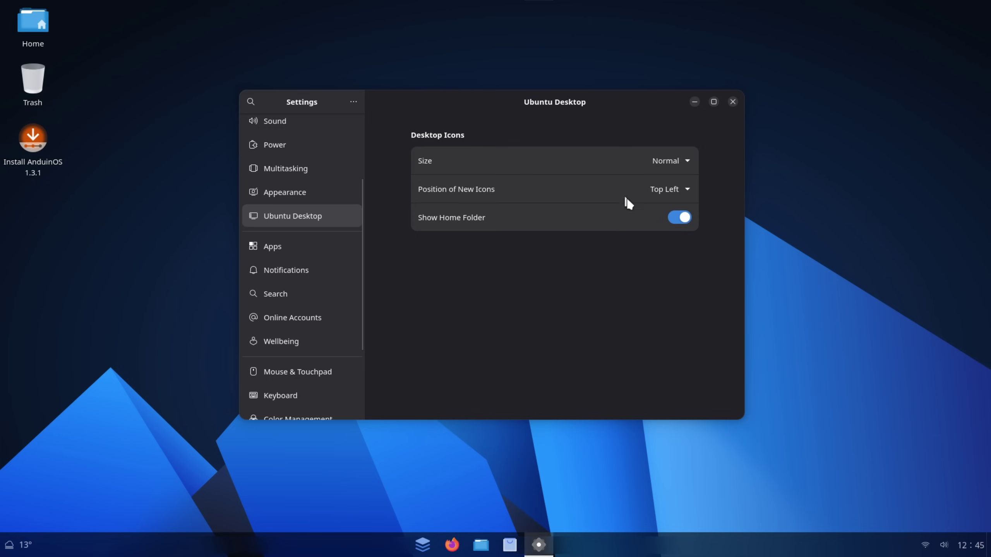
- Browse the Appearance settings, then open the System settings list
{"action": "left_click", "coordinate": [295, 199]}
{"action": "scroll", "coordinate": [662, 269], "scroll_direction": "down", "scroll_amount": 1}
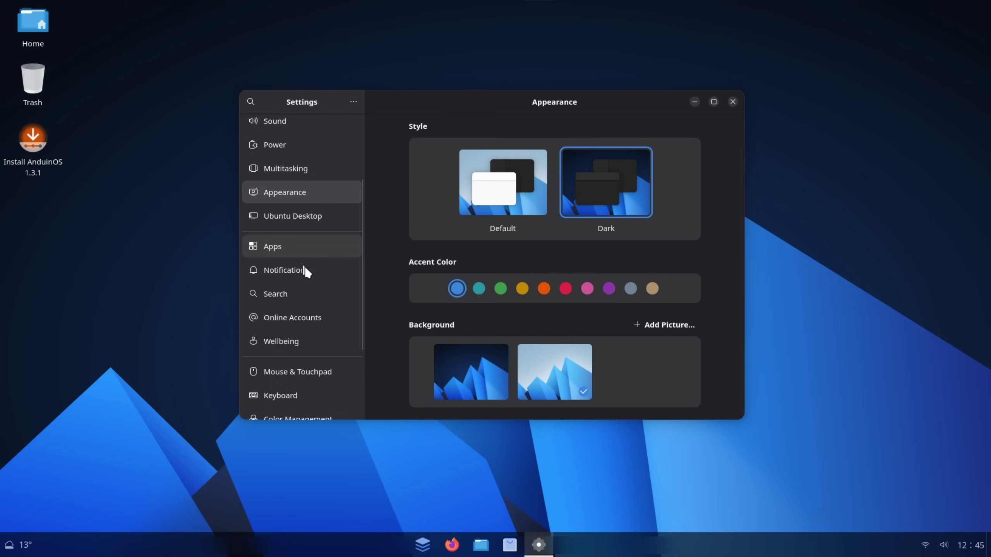
{"action": "scroll", "coordinate": [305, 271], "scroll_direction": "down", "scroll_amount": 3}
{"action": "left_click", "coordinate": [288, 404]}
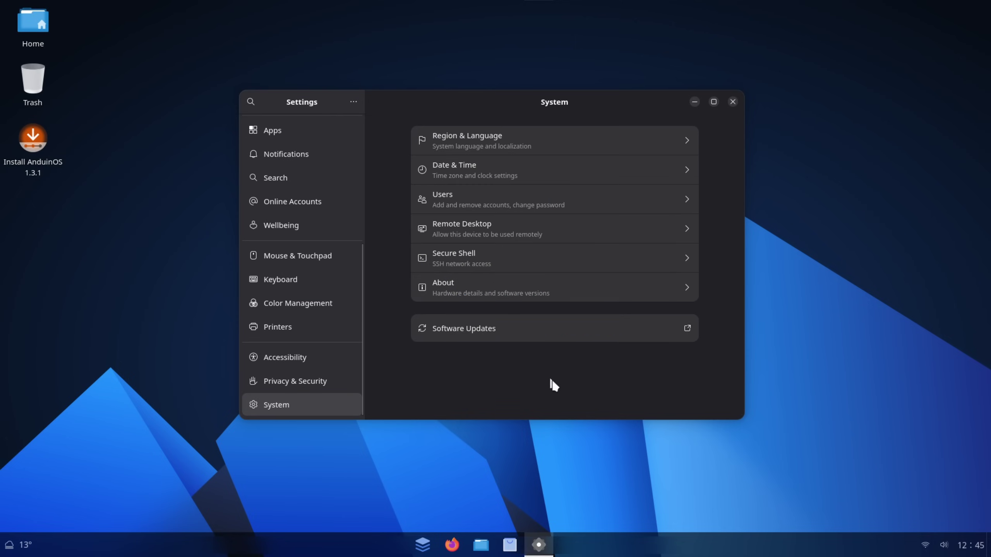
- Close Settings, reopen it from the app launcher, and close it again
{"action": "left_click", "coordinate": [732, 101]}
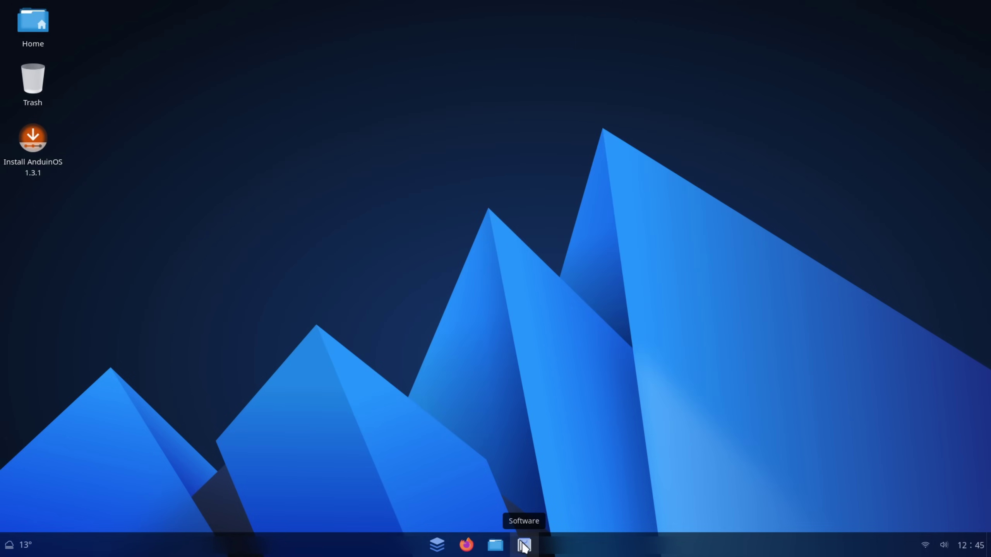
{"action": "left_click", "coordinate": [437, 545]}
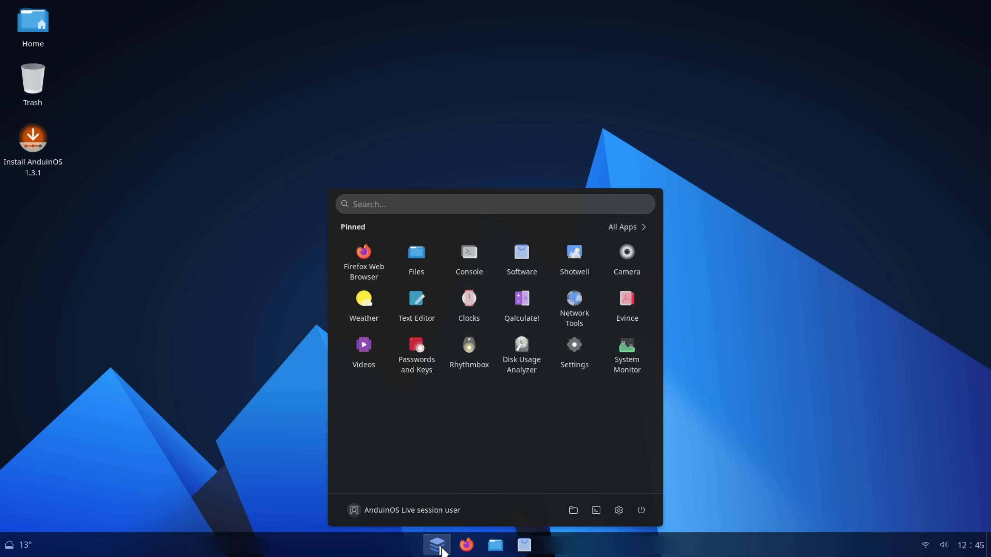
{"action": "left_click", "coordinate": [618, 510]}
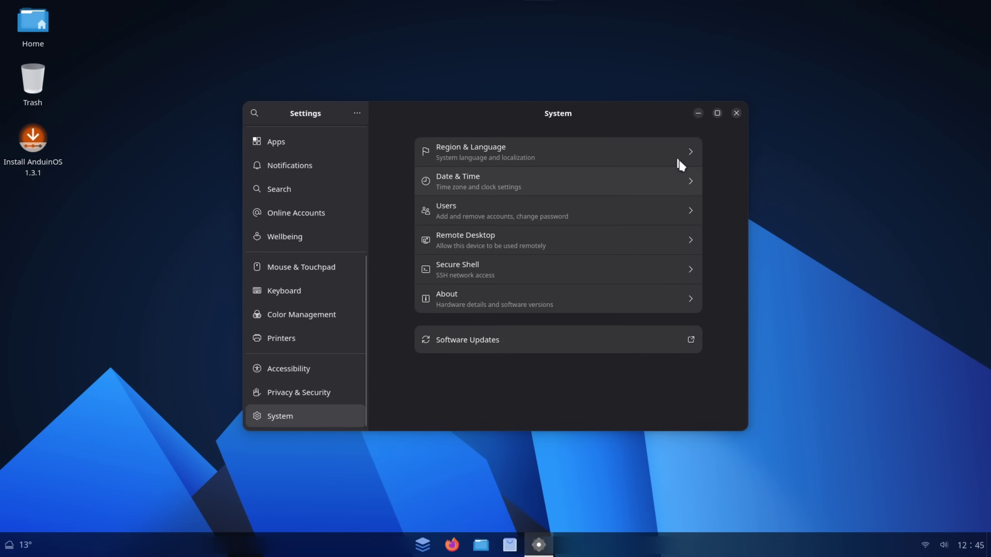
{"action": "left_click", "coordinate": [736, 113]}
{"action": "left_click", "coordinate": [440, 543]}
{"action": "right_click", "coordinate": [441, 545]}
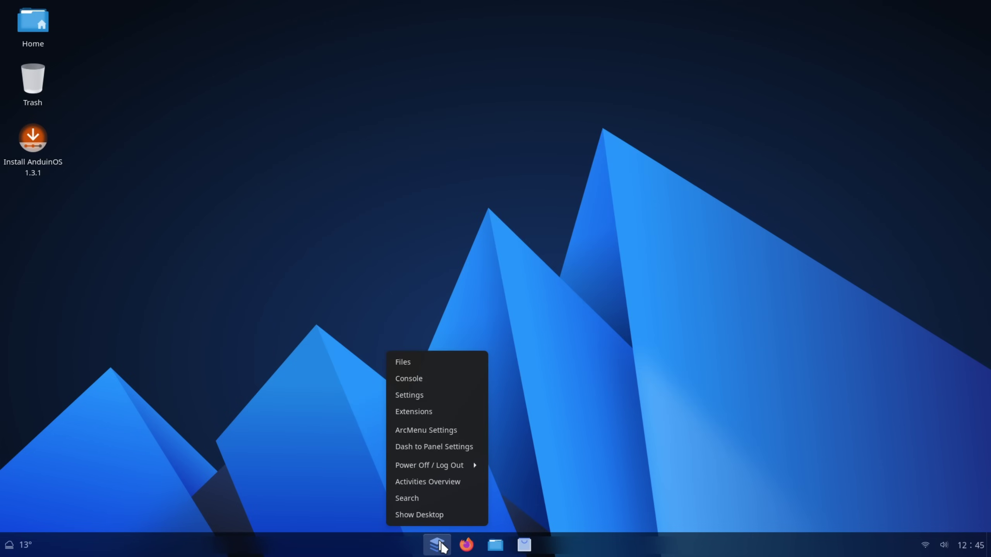
{"action": "left_click", "coordinate": [417, 430]}
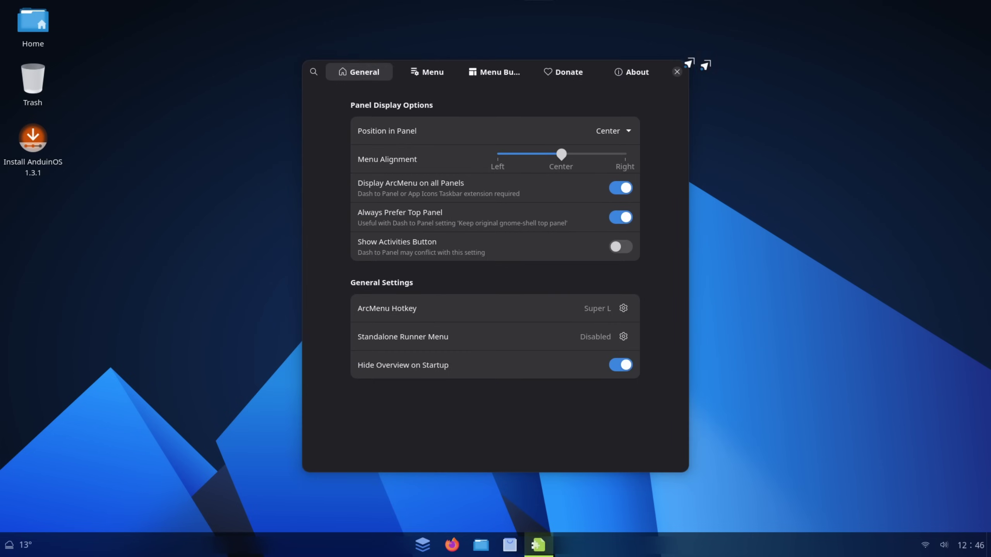
{"action": "left_click", "coordinate": [677, 72]}
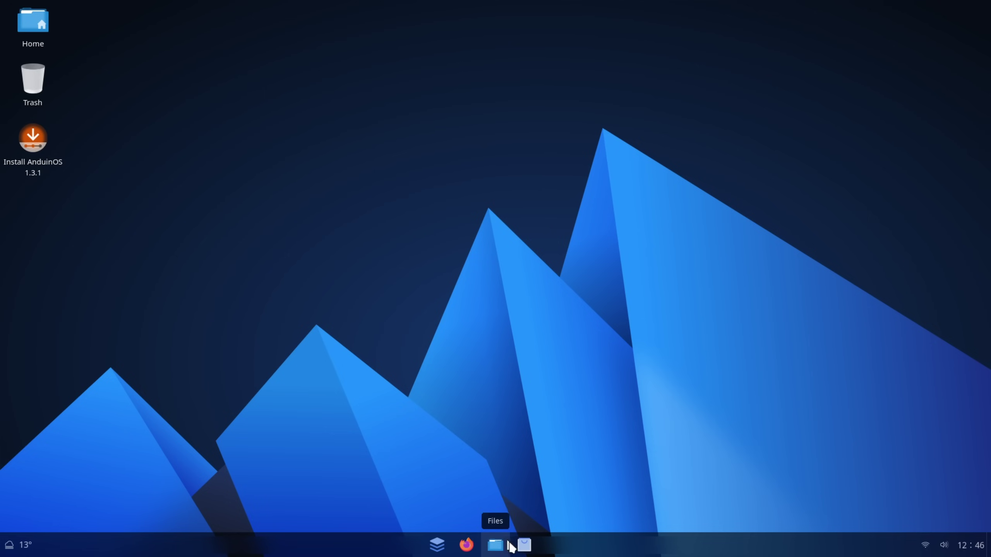
{"action": "left_click", "coordinate": [14, 550]}
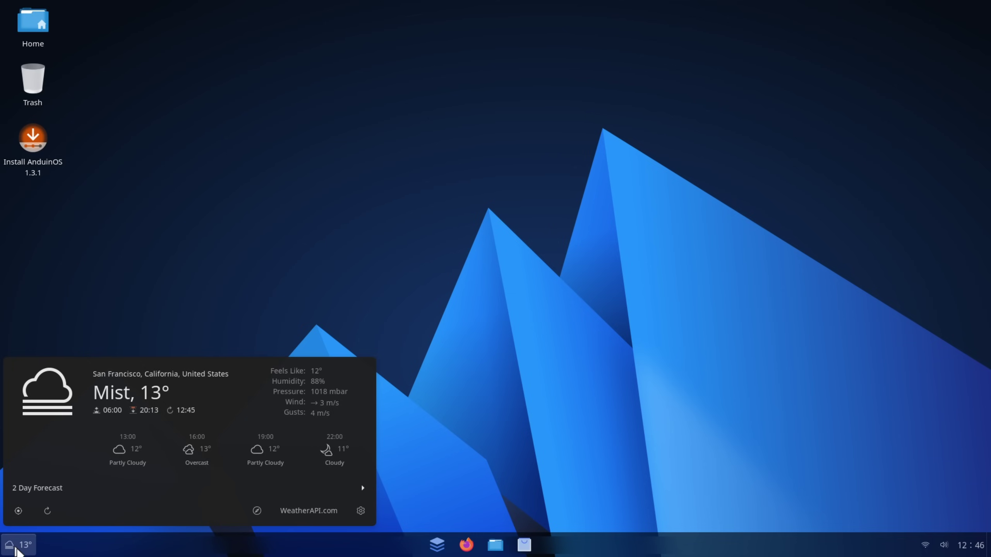
{"action": "left_click", "coordinate": [15, 550]}
{"action": "left_click", "coordinate": [924, 548]}
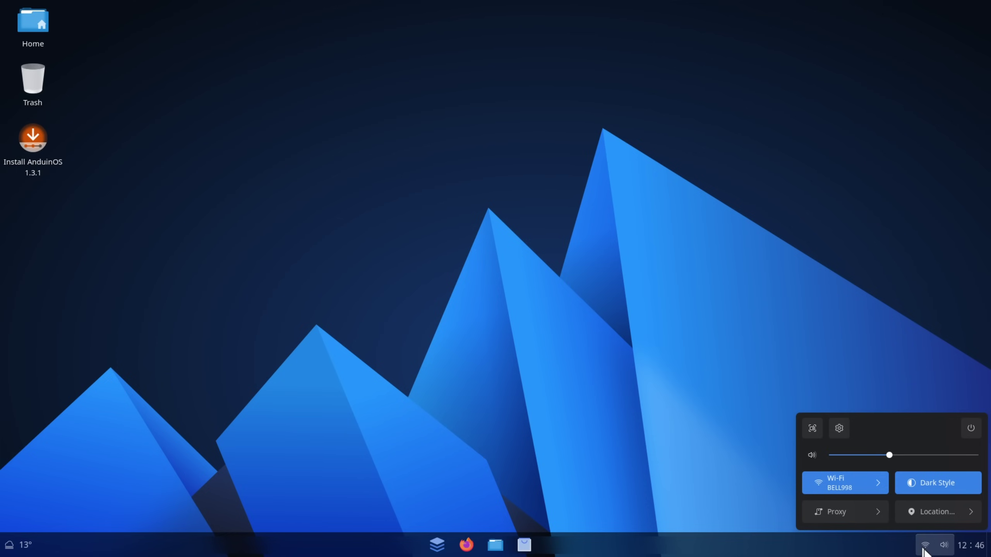
{"action": "left_click", "coordinate": [925, 550]}
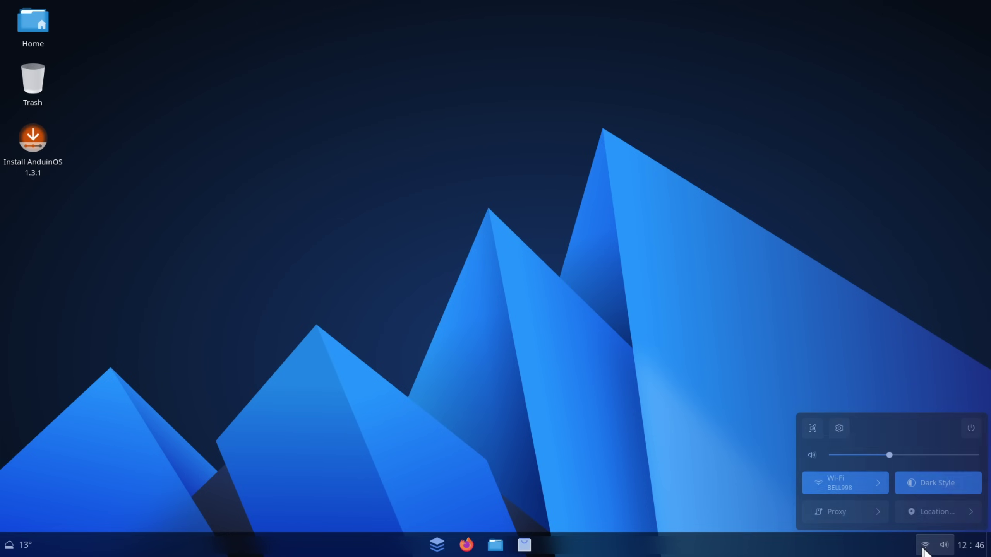
{"action": "left_click", "coordinate": [965, 550]}
{"action": "left_click", "coordinate": [965, 550]}
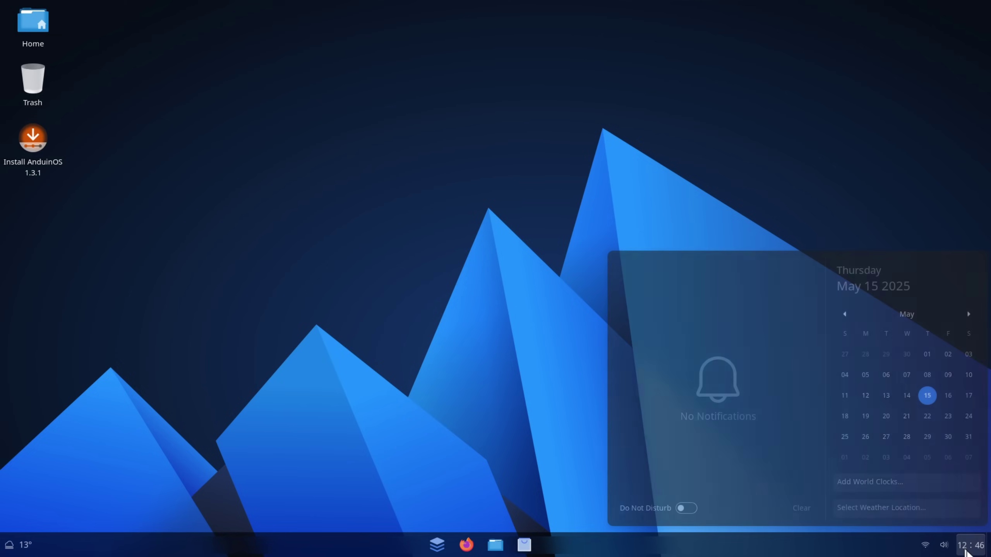
{"action": "left_click", "coordinate": [941, 548]}
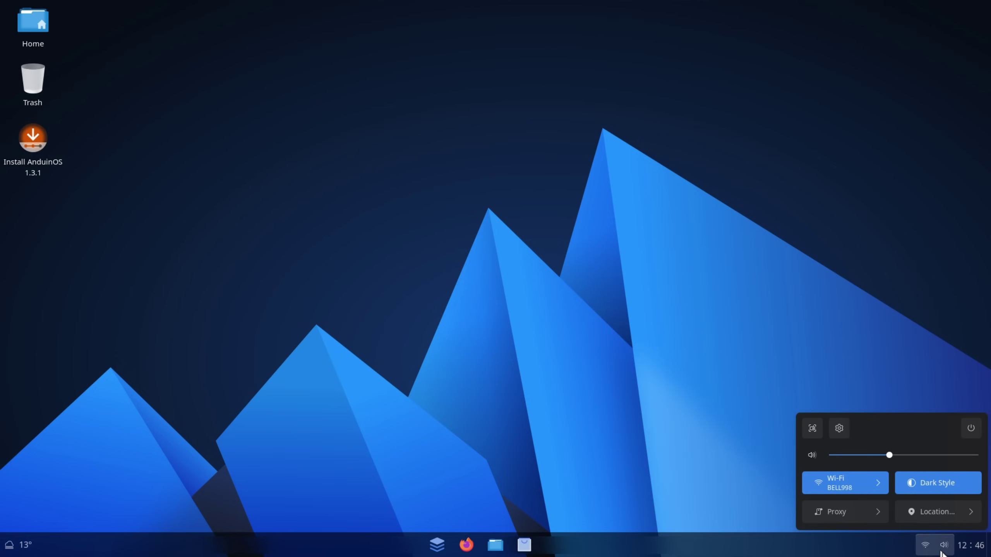
{"action": "left_click", "coordinate": [814, 432]}
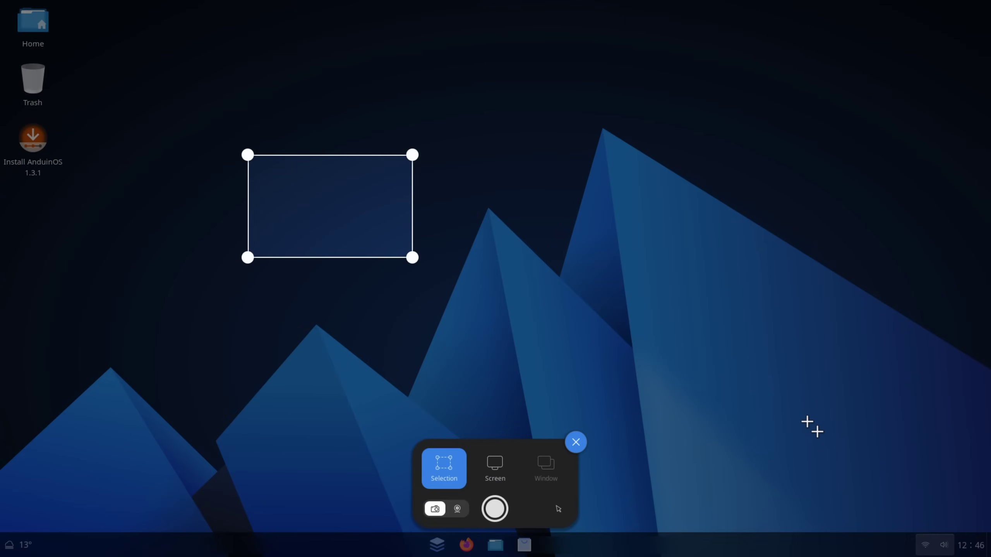
{"action": "key", "text": "Escape"}
{"action": "left_click", "coordinate": [40, 147]}
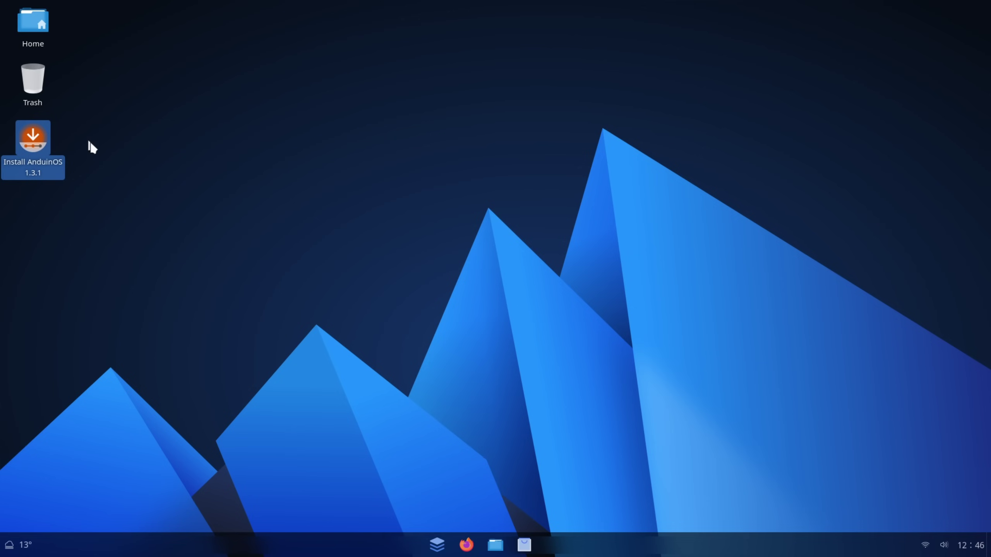
- Launch the AnduinOS installer from its desktop icon and centre its window
{"action": "right_click", "coordinate": [46, 155]}
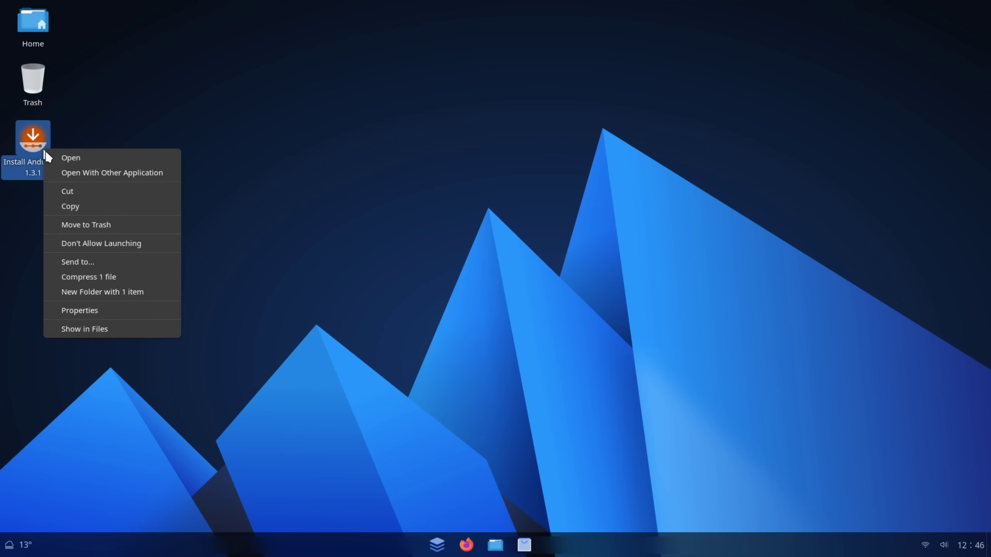
{"action": "left_click", "coordinate": [65, 158]}
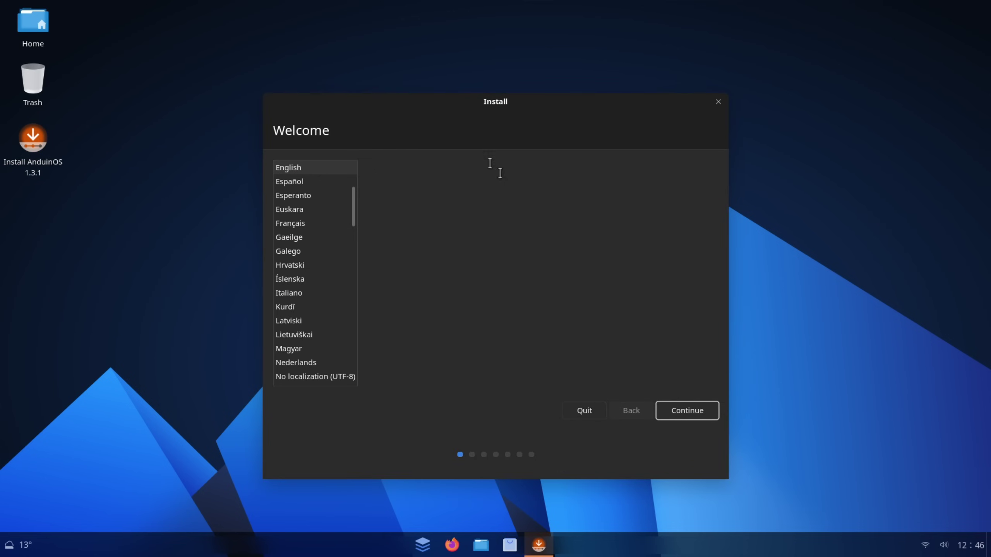
{"action": "left_click_drag", "start_coordinate": [490, 121], "coordinate": [455, 188]}
{"action": "left_click_drag", "start_coordinate": [261, 172], "coordinate": [466, 114]}
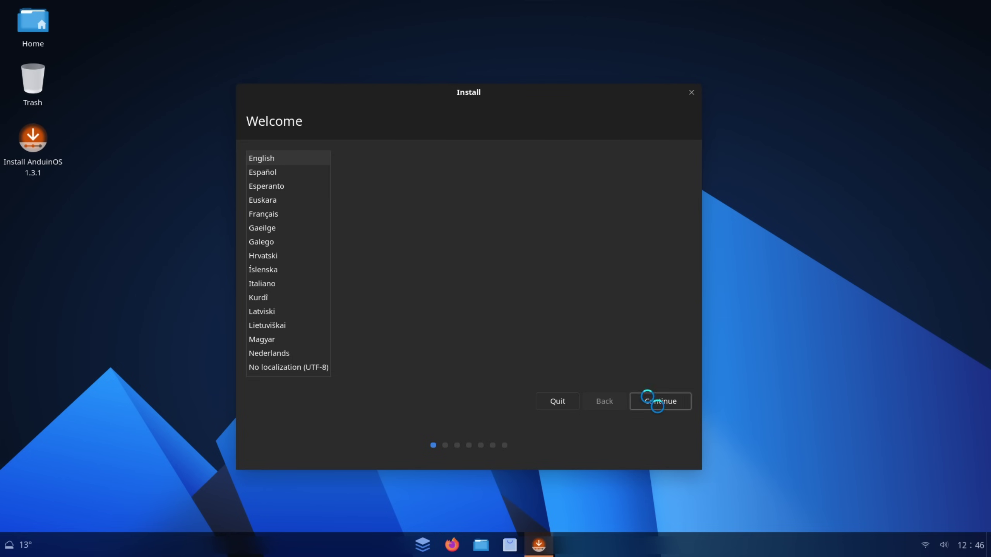
- Accept English with the English (US) keyboard and include third-party software
{"action": "left_click", "coordinate": [646, 400]}
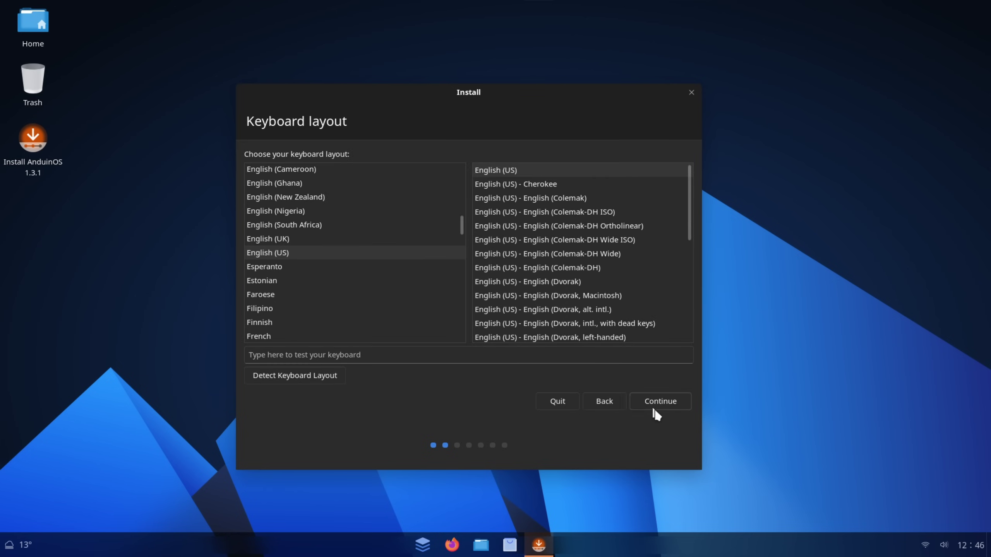
{"action": "left_click", "coordinate": [653, 408]}
{"action": "left_click", "coordinate": [310, 195]}
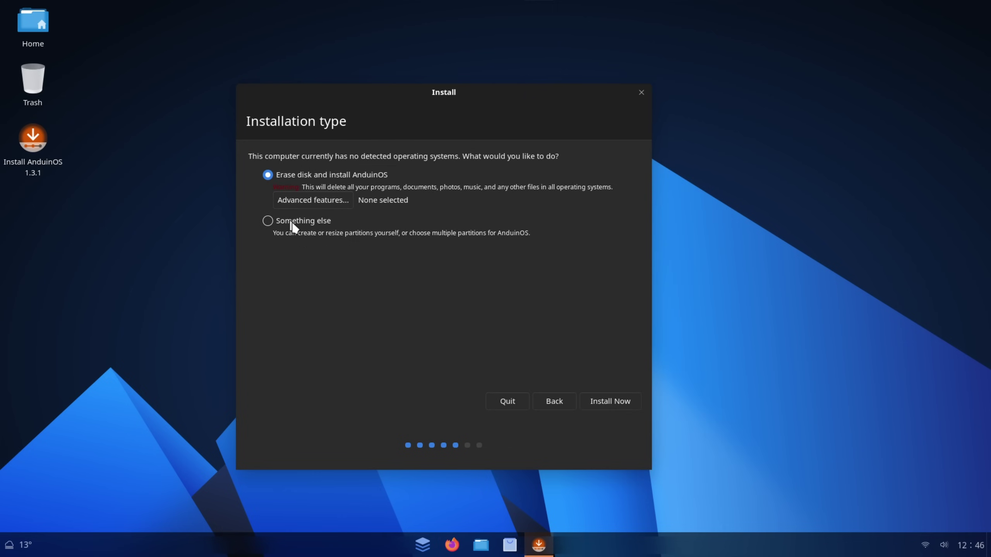
- Install onto the erased disk, confirm the partition changes, and keep the Halifax time zone
{"action": "left_click", "coordinate": [335, 201]}
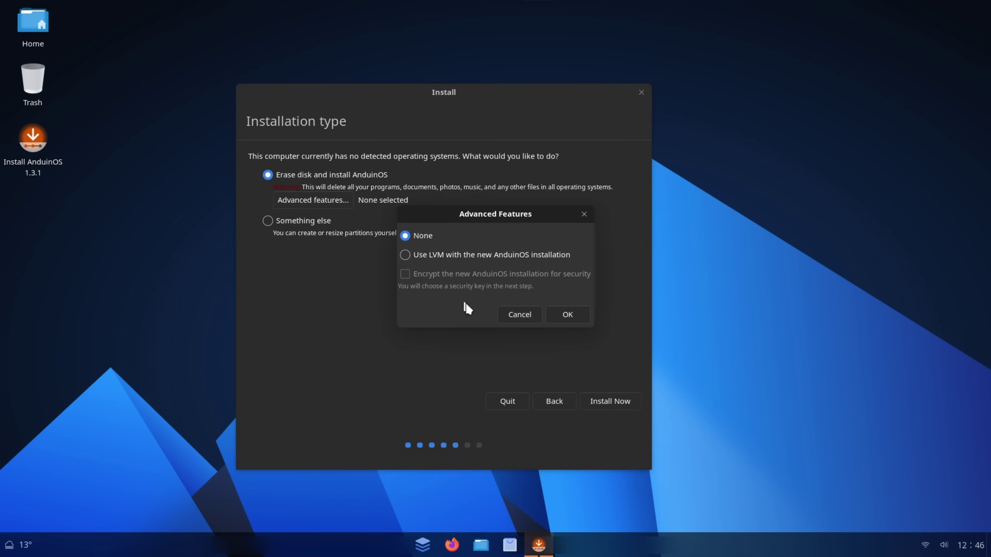
{"action": "left_click", "coordinate": [522, 321]}
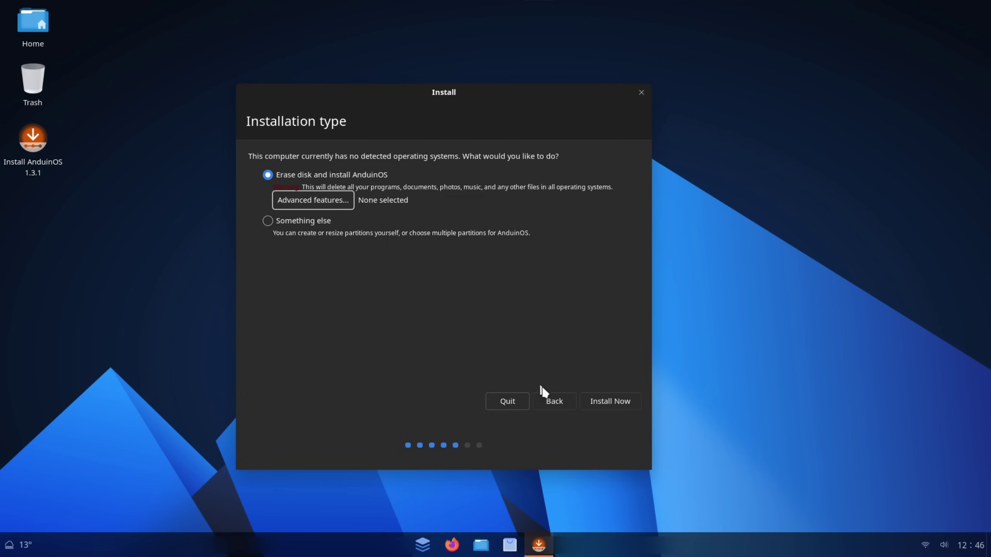
{"action": "left_click", "coordinate": [615, 407]}
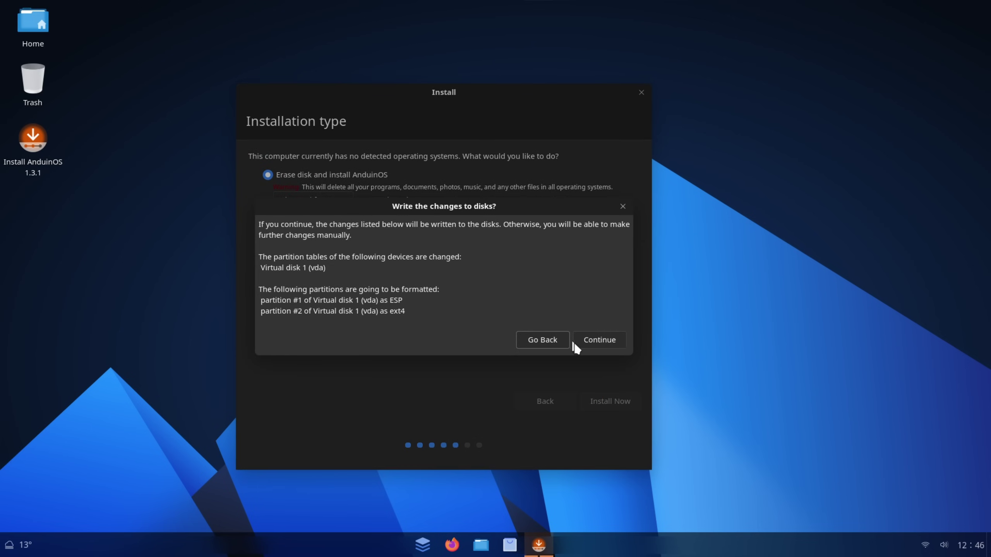
{"action": "left_click", "coordinate": [590, 343]}
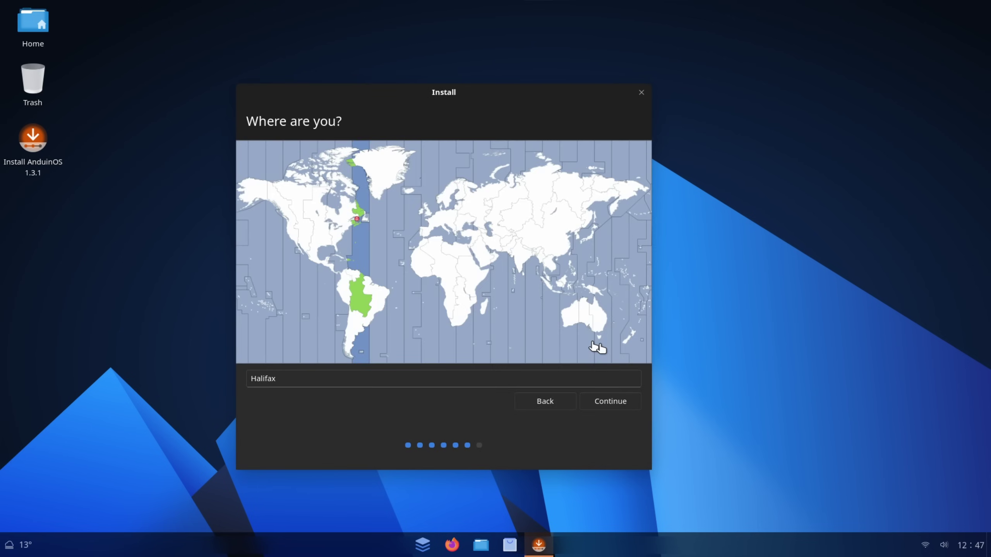
{"action": "left_click", "coordinate": [612, 406]}
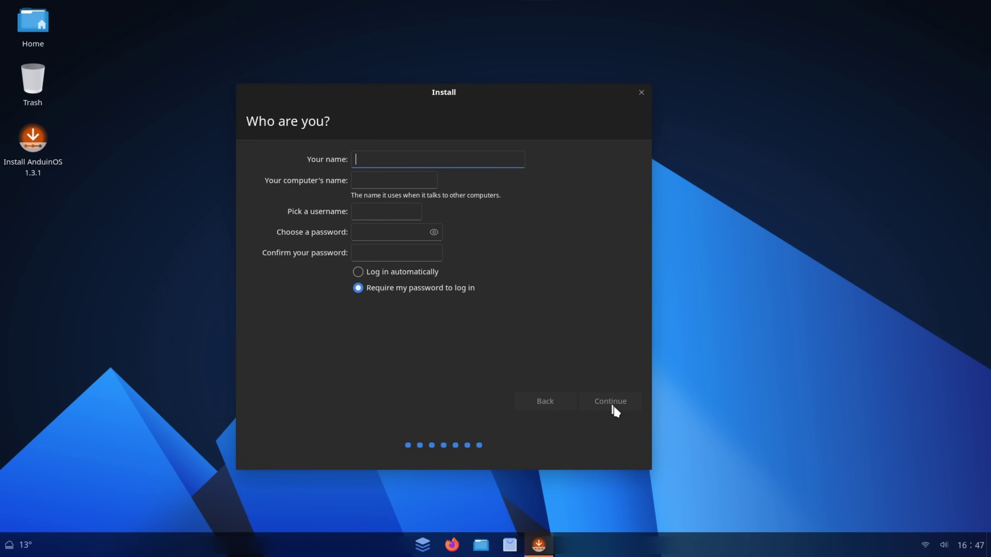
- Enter the user's name, a username and a password, then start copying files
{"action": "type", "text": "Nina"}
{"action": "key", "text": "BackSpace"}
{"action": "key", "text": "BackSpace"}
{"action": "key", "text": "BackSpace"}
{"action": "key", "text": "BackSpace"}
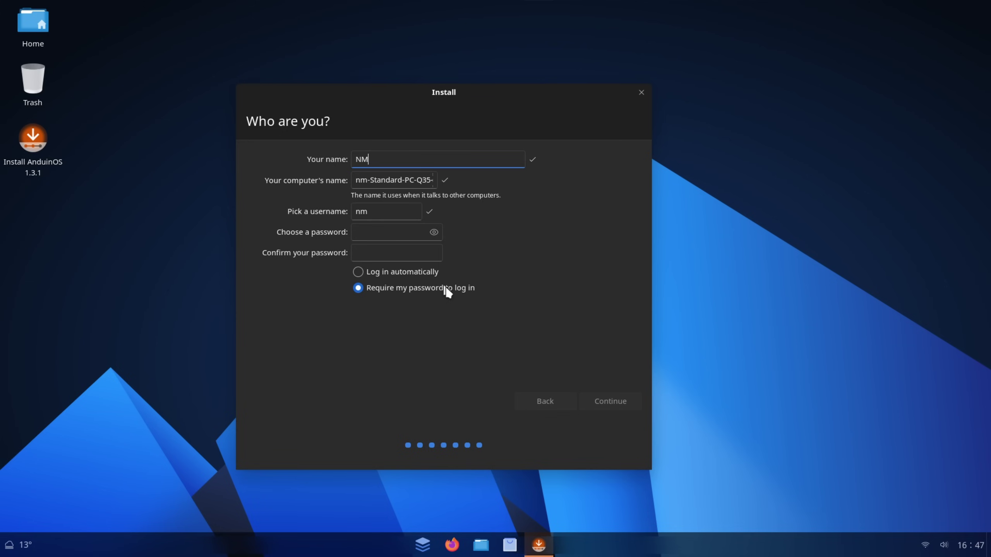
{"action": "type", "text": "matt"}
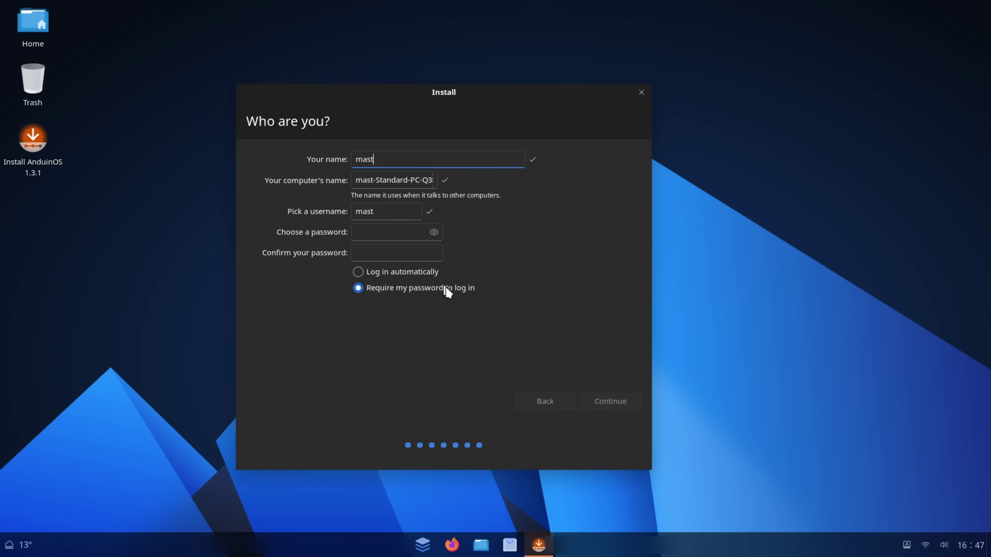
{"action": "key", "text": "Tab"}
{"action": "key", "text": "Tab"}
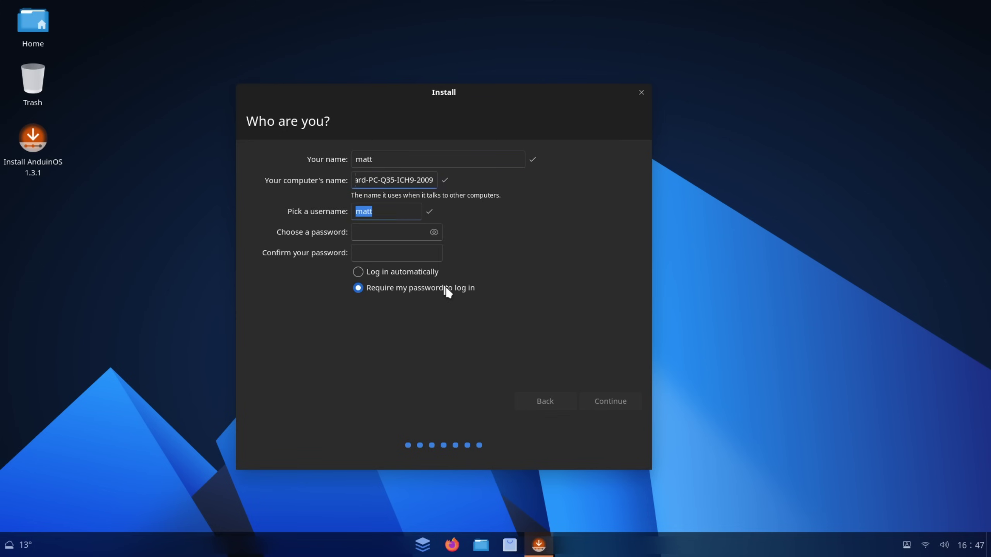
{"action": "key", "text": "Tab"}
{"action": "type", "text": "a"}
{"action": "key", "text": "Tab"}
{"action": "type", "text": "a"}
{"action": "left_click", "coordinate": [609, 405]}
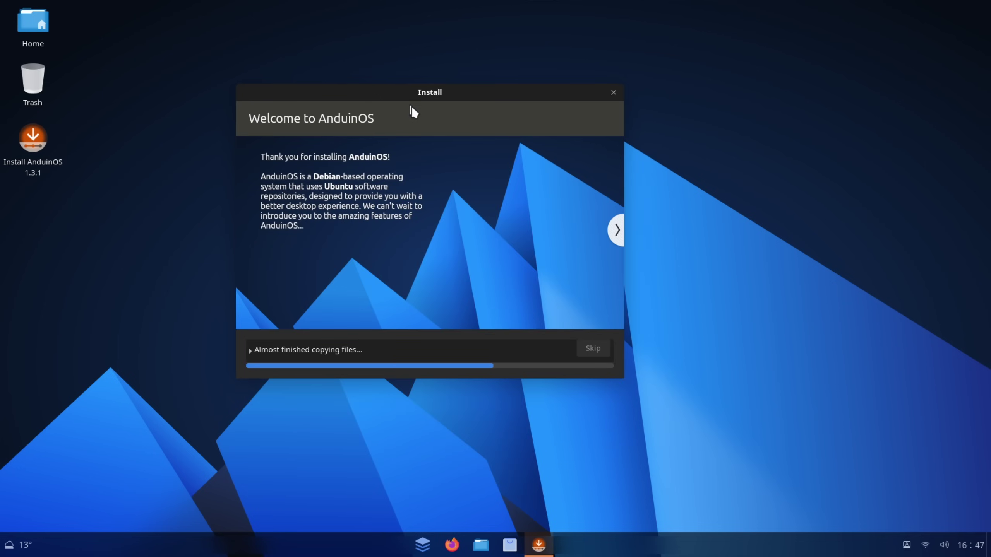
- Nudge the installer window and expand the detailed log under 'Almost finished copying files…'
{"action": "left_click_drag", "start_coordinate": [406, 100], "coordinate": [437, 111]}
{"action": "left_click", "coordinate": [293, 362]}
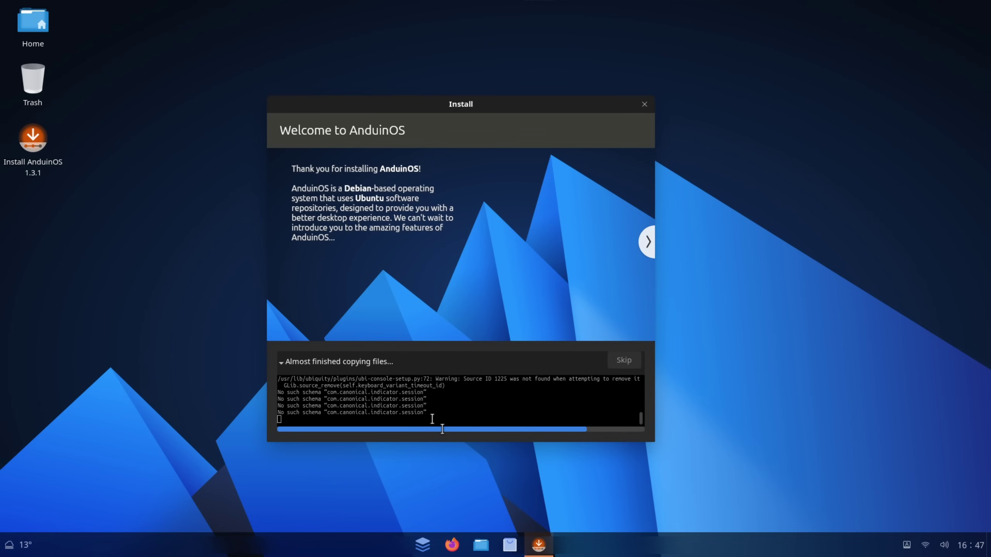
- Search 'EX' in the app menu to open Extensions and browse the installed extensions
{"action": "left_click", "coordinate": [422, 545]}
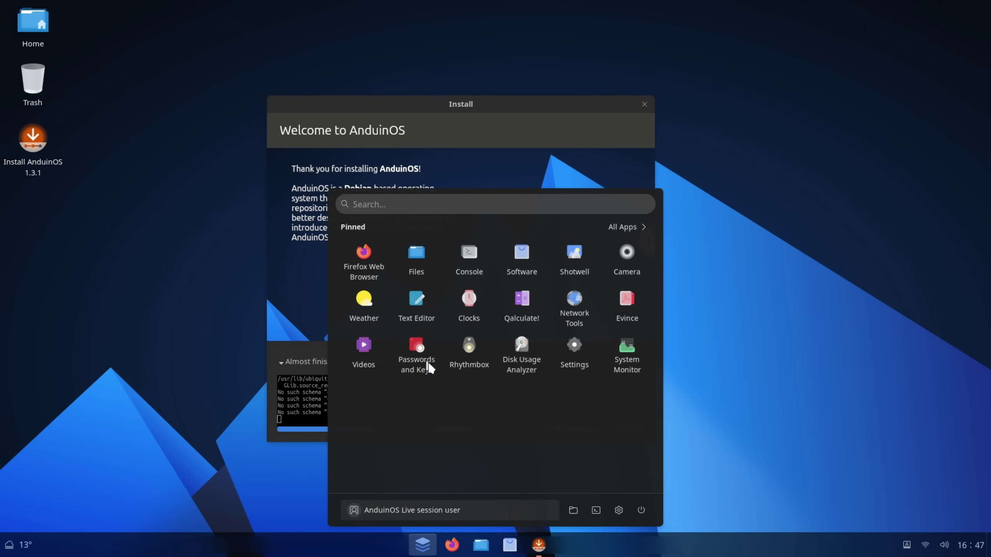
{"action": "type", "text": "EX"}
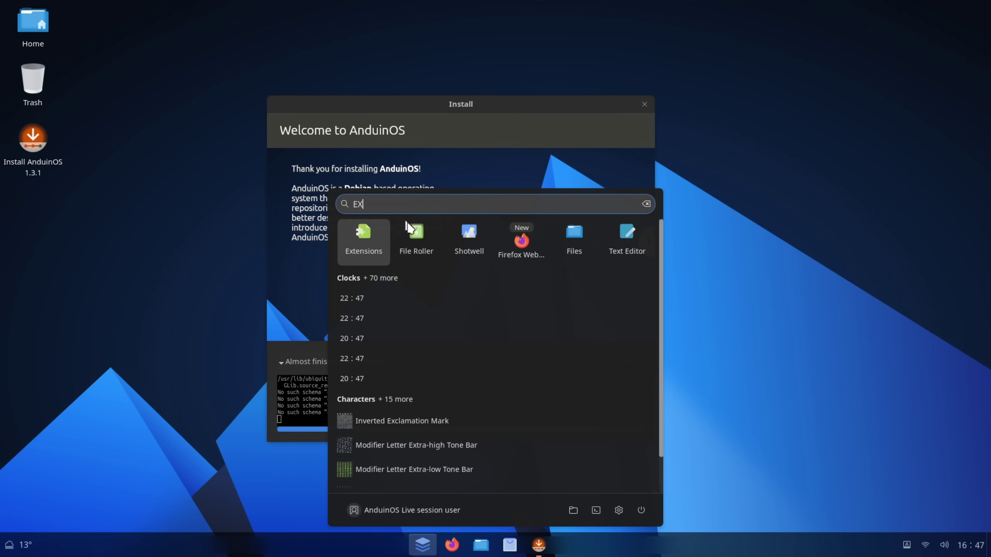
{"action": "left_click", "coordinate": [368, 238]}
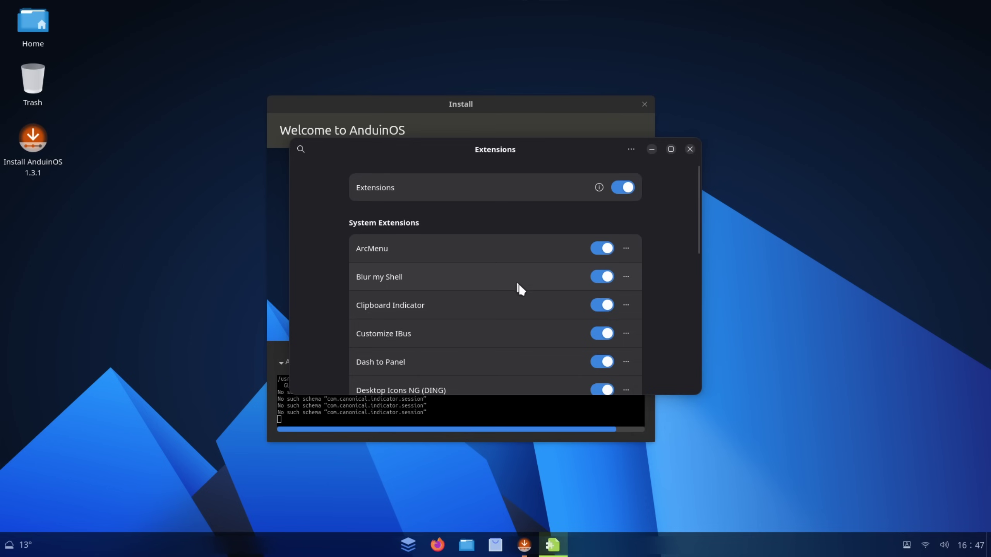
{"action": "scroll", "coordinate": [515, 279], "scroll_direction": "down", "scroll_amount": 3}
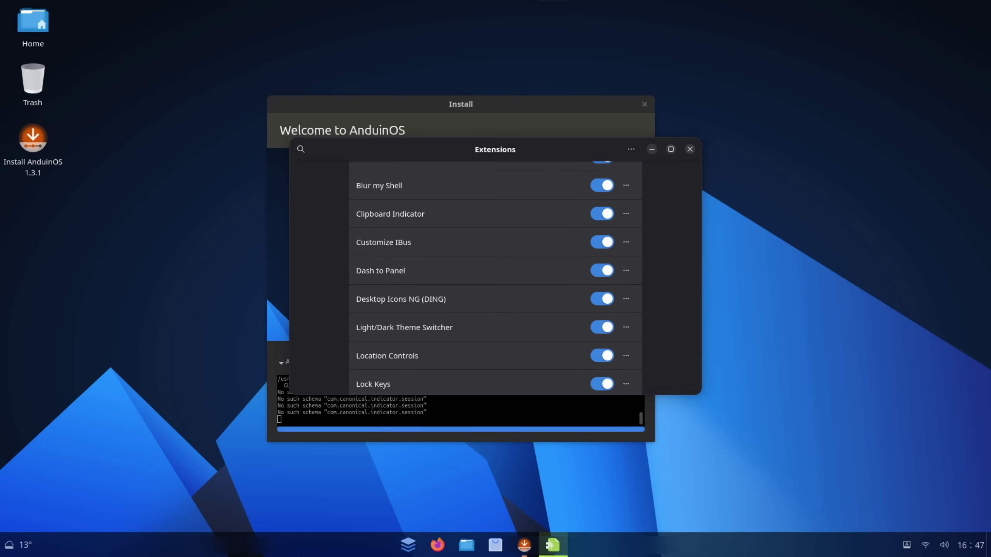
{"action": "left_click", "coordinate": [627, 186]}
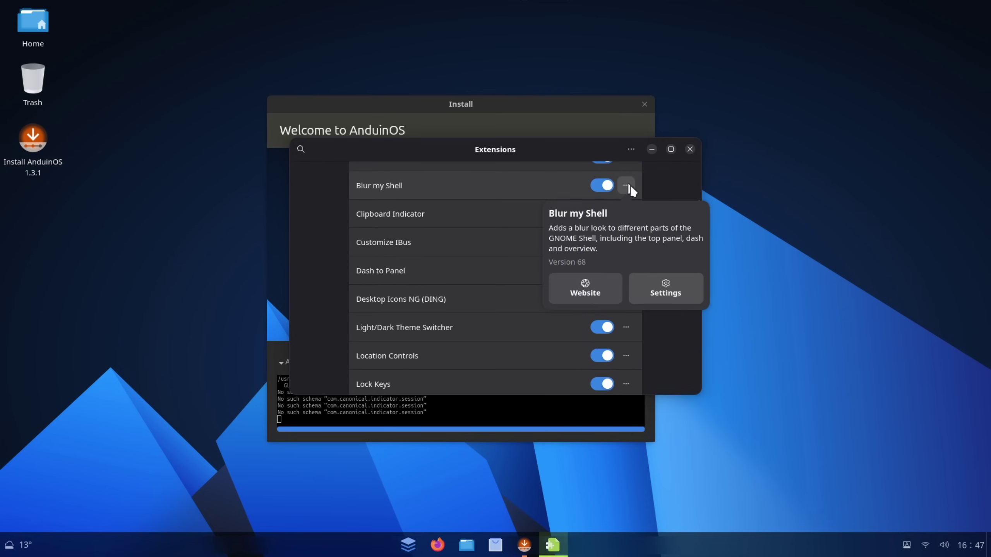
{"action": "left_click", "coordinate": [629, 187]}
{"action": "left_click", "coordinate": [602, 185]}
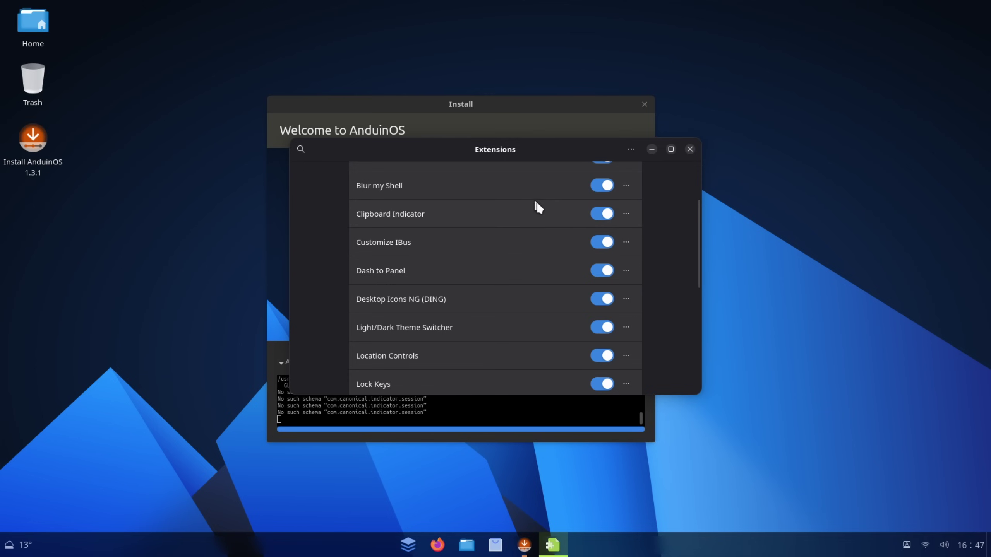
{"action": "scroll", "coordinate": [459, 318], "scroll_direction": "down", "scroll_amount": 5}
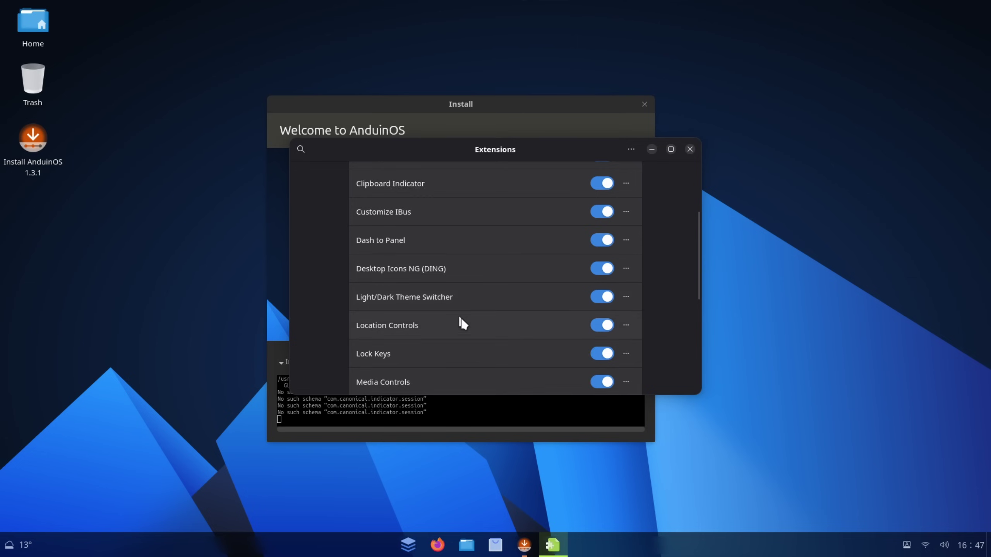
{"action": "scroll", "coordinate": [462, 324], "scroll_direction": "up", "scroll_amount": 5}
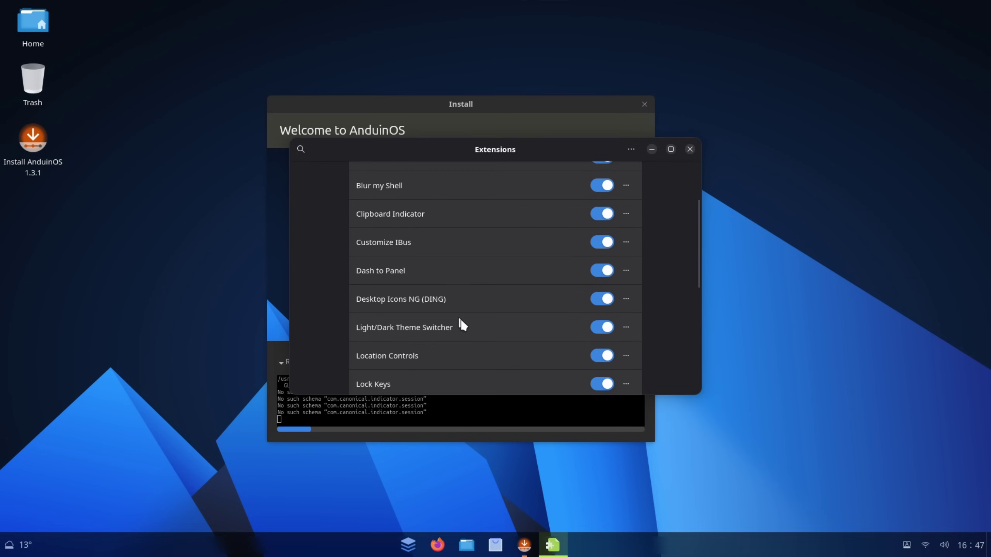
{"action": "scroll", "coordinate": [487, 297], "scroll_direction": "down", "scroll_amount": 1}
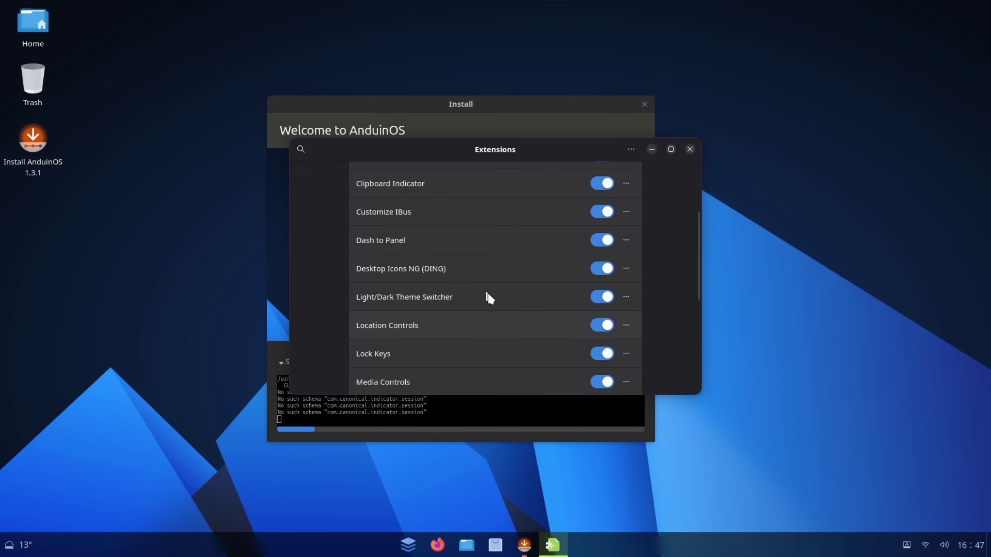
{"action": "scroll", "coordinate": [483, 289], "scroll_direction": "down", "scroll_amount": 2}
{"action": "scroll", "coordinate": [484, 317], "scroll_direction": "down", "scroll_amount": 4}
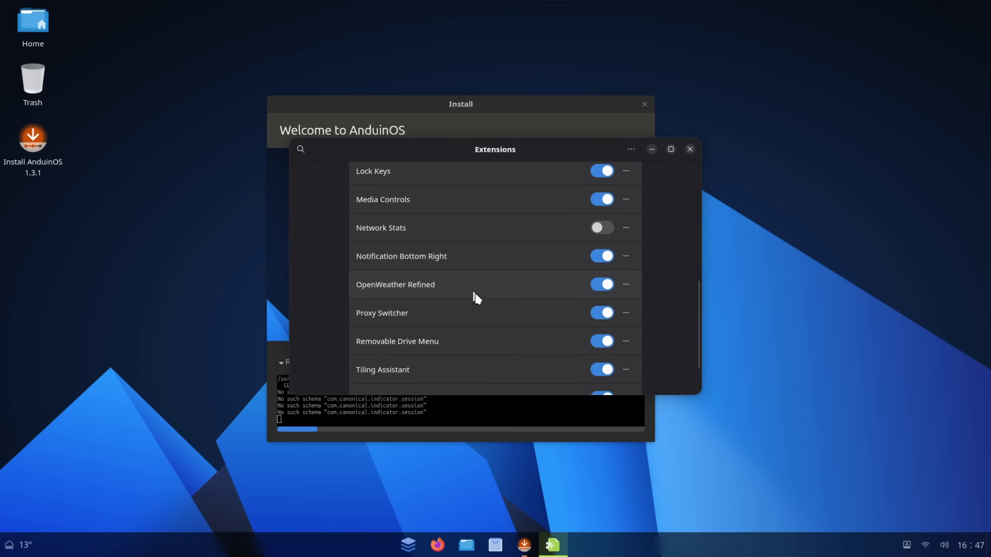
{"action": "scroll", "coordinate": [479, 309], "scroll_direction": "down", "scroll_amount": 2}
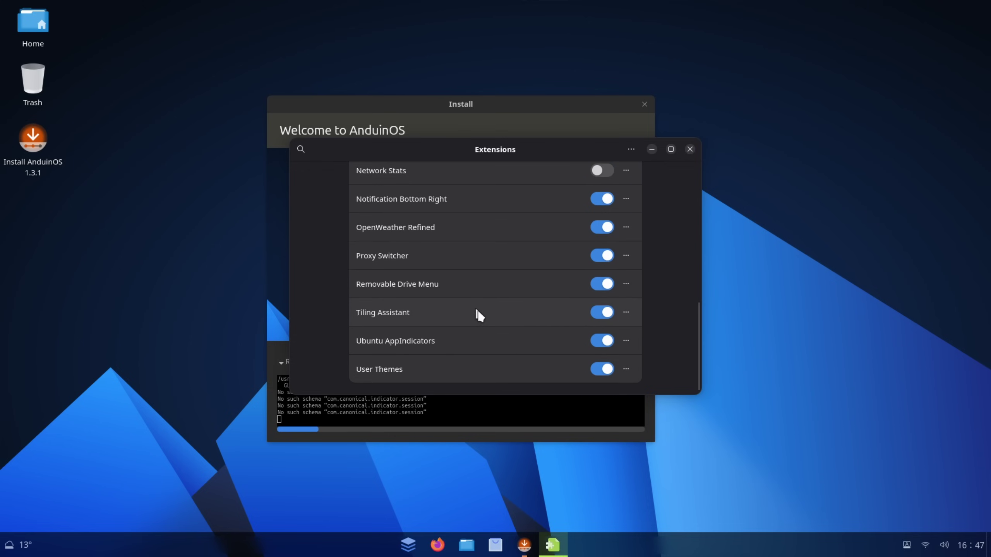
- Snap Extensions to the right half and switch on the Network Stats extension
{"action": "left_click_drag", "start_coordinate": [502, 152], "coordinate": [727, 126]}
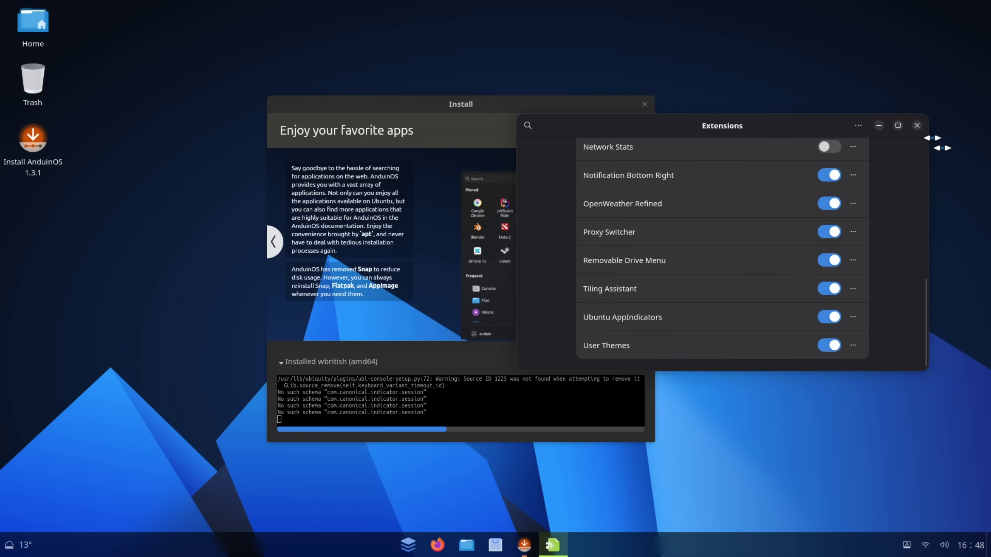
{"action": "scroll", "coordinate": [890, 221], "scroll_direction": "up", "scroll_amount": 3}
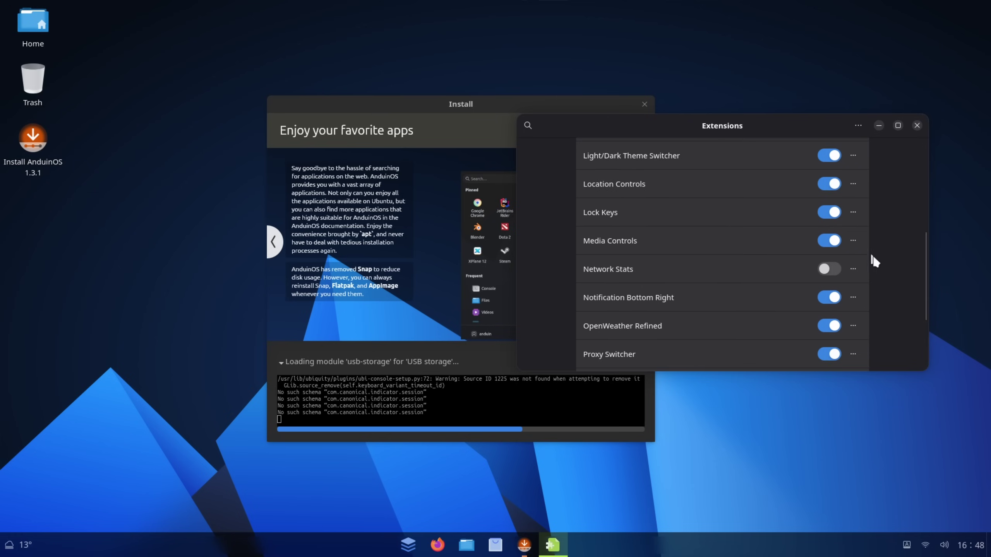
{"action": "left_click", "coordinate": [830, 269]}
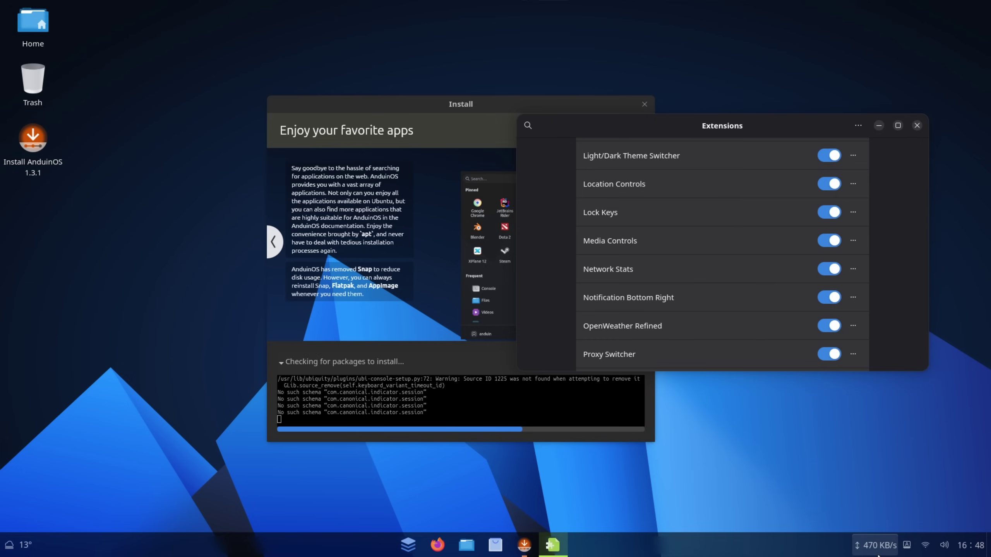
- Close the Extensions app and shift the installer window further right
{"action": "scroll", "coordinate": [884, 257], "scroll_direction": "up", "scroll_amount": 6}
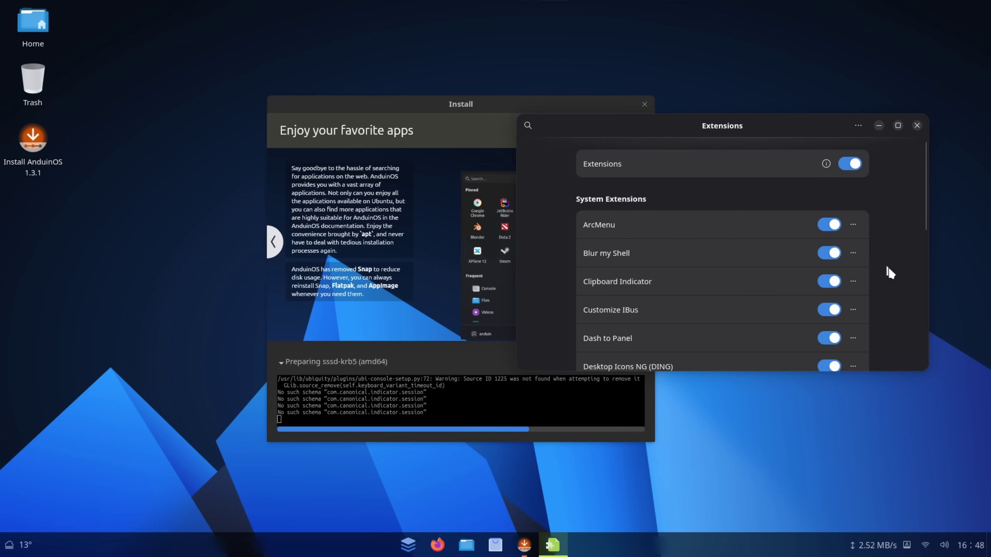
{"action": "left_click", "coordinate": [856, 127]}
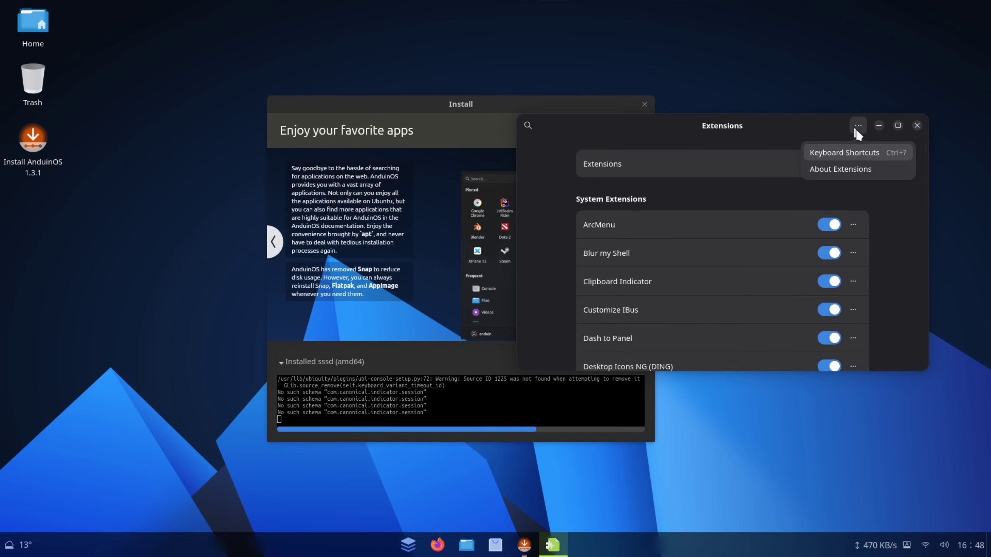
{"action": "left_click", "coordinate": [856, 128]}
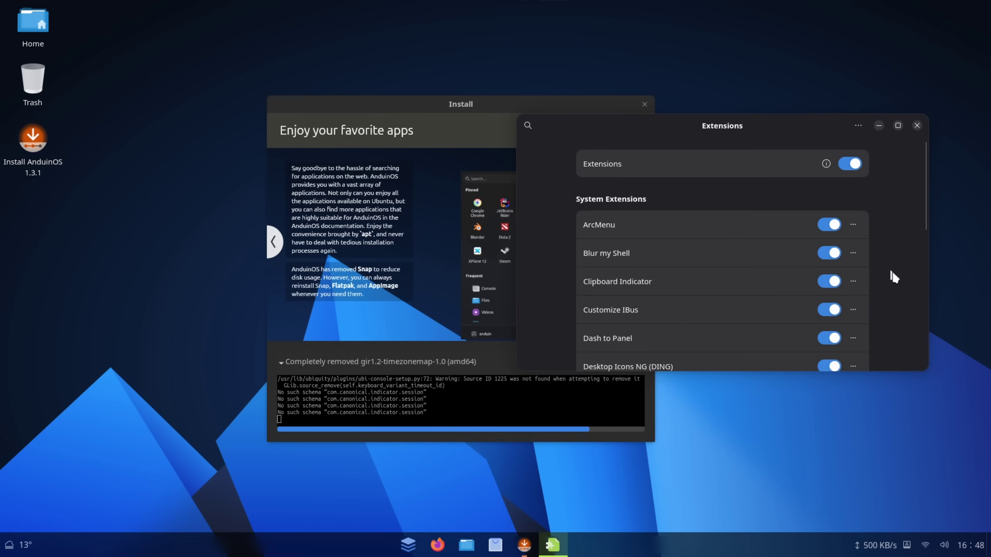
{"action": "scroll", "coordinate": [893, 277], "scroll_direction": "down", "scroll_amount": 1}
{"action": "scroll", "coordinate": [893, 277], "scroll_direction": "up", "scroll_amount": 1}
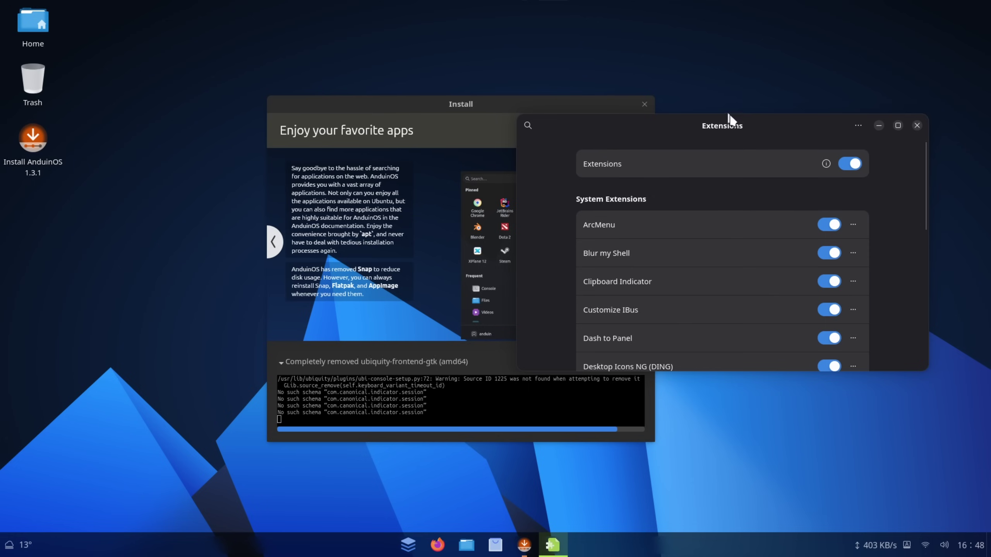
{"action": "left_click_drag", "start_coordinate": [684, 126], "coordinate": [611, 102]}
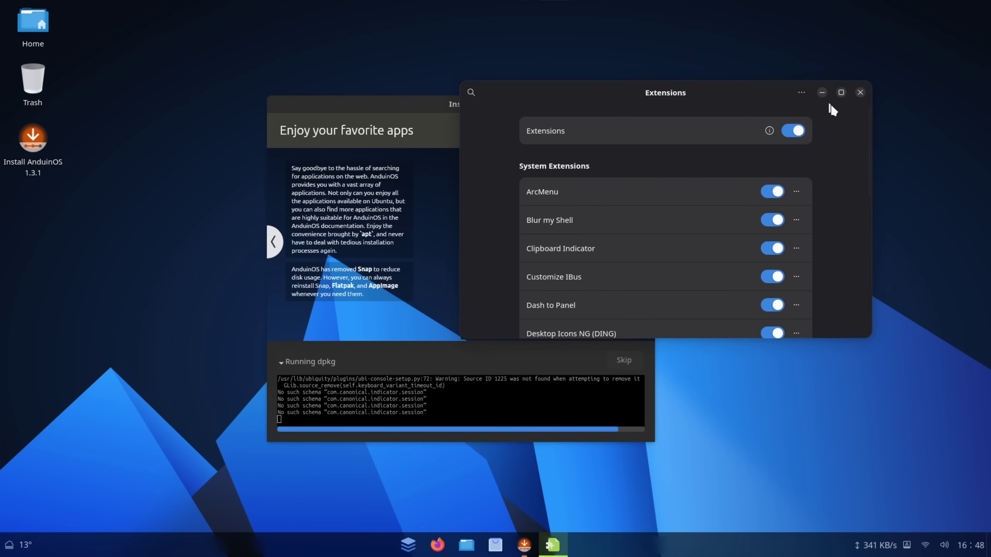
{"action": "left_click", "coordinate": [860, 93]}
{"action": "left_click_drag", "start_coordinate": [466, 104], "coordinate": [490, 111]}
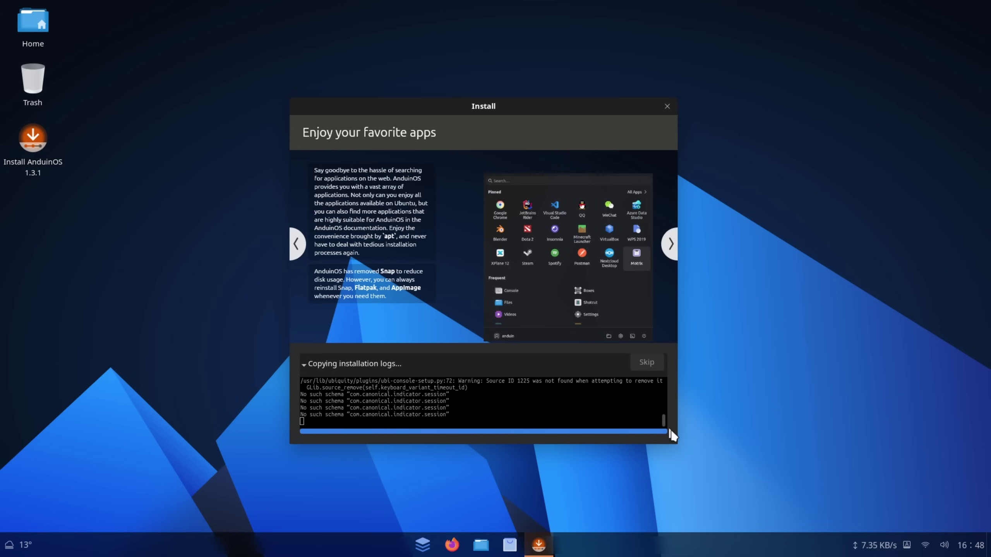
- Hide the install log, go fullscreen after reboot, and select the new user at login
{"action": "left_click", "coordinate": [303, 364]}
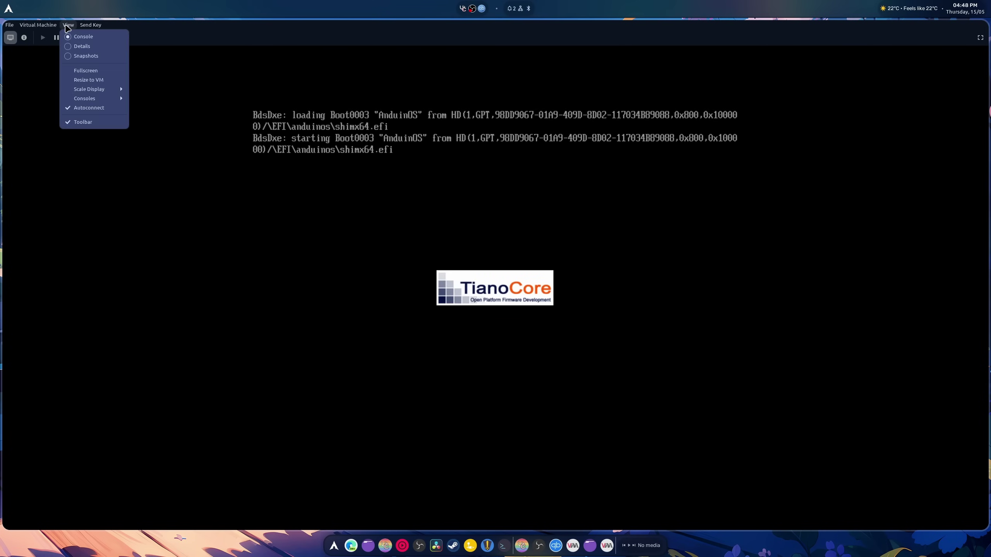
{"action": "left_click", "coordinate": [86, 71]}
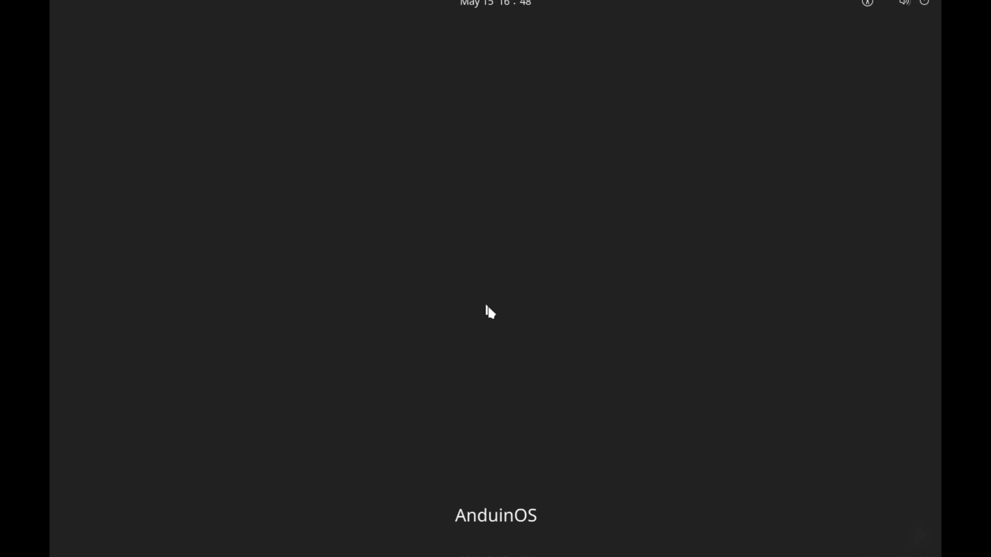
{"action": "left_click", "coordinate": [470, 249]}
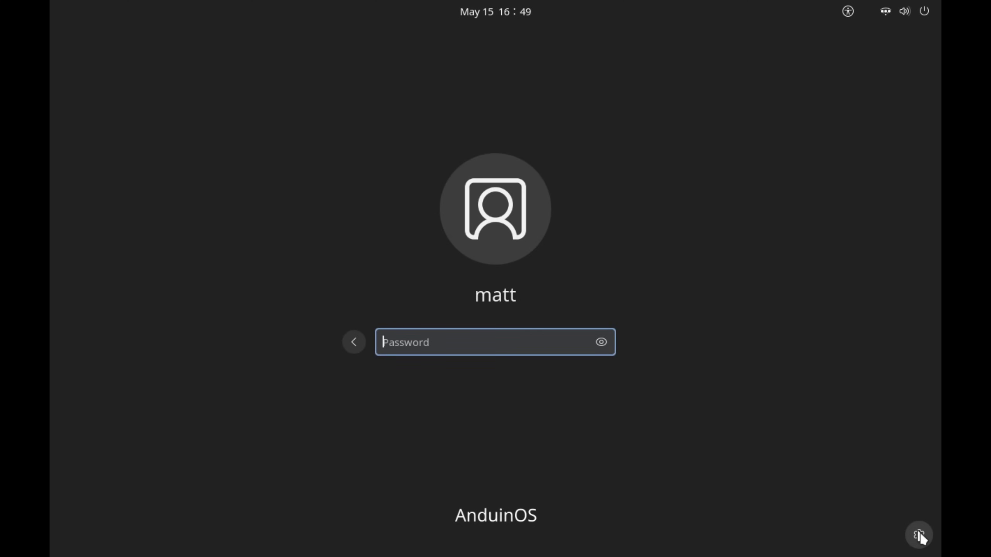
{"action": "left_click", "coordinate": [919, 536]}
{"action": "left_click", "coordinate": [844, 463]}
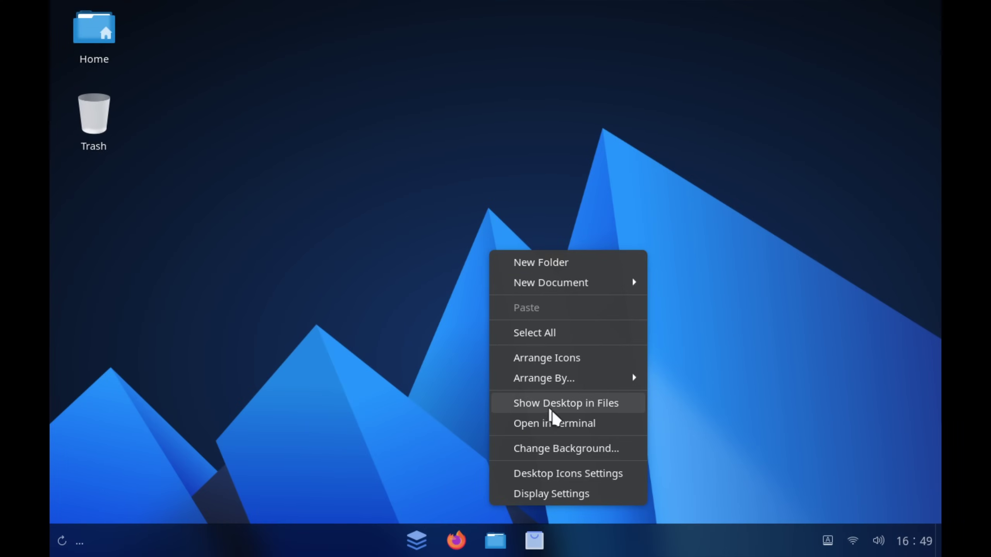
- Set the guest display resolution to 1920×1080 and keep the changes
{"action": "left_click", "coordinate": [577, 495]}
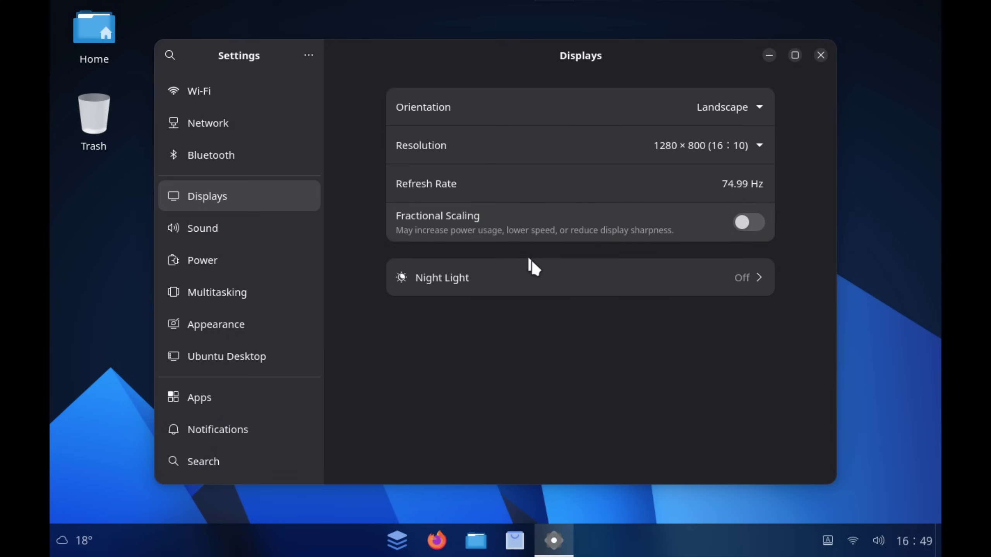
{"action": "left_click", "coordinate": [731, 158]}
{"action": "scroll", "coordinate": [780, 283], "scroll_direction": "up", "scroll_amount": 5}
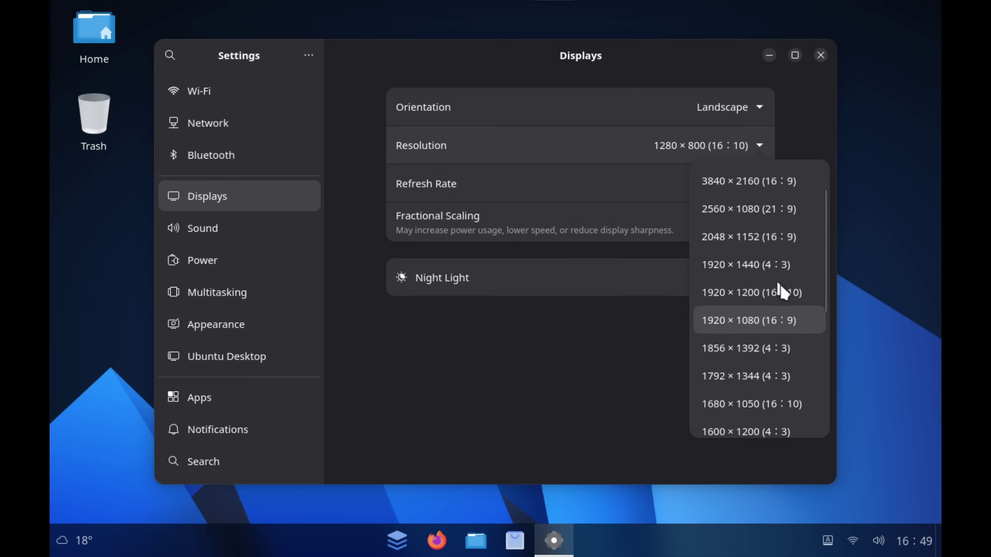
{"action": "left_click", "coordinate": [779, 319]}
{"action": "left_click", "coordinate": [802, 56]}
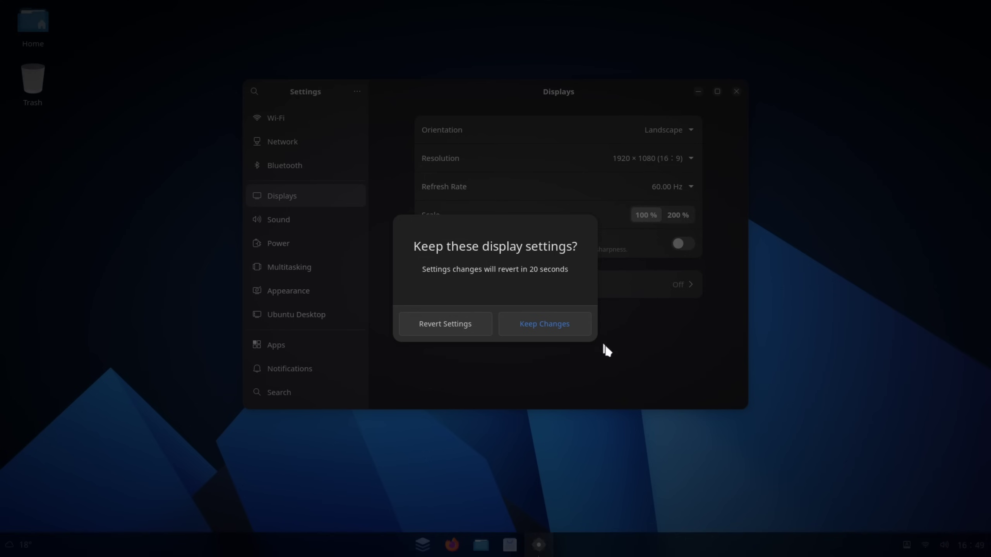
{"action": "left_click", "coordinate": [532, 330]}
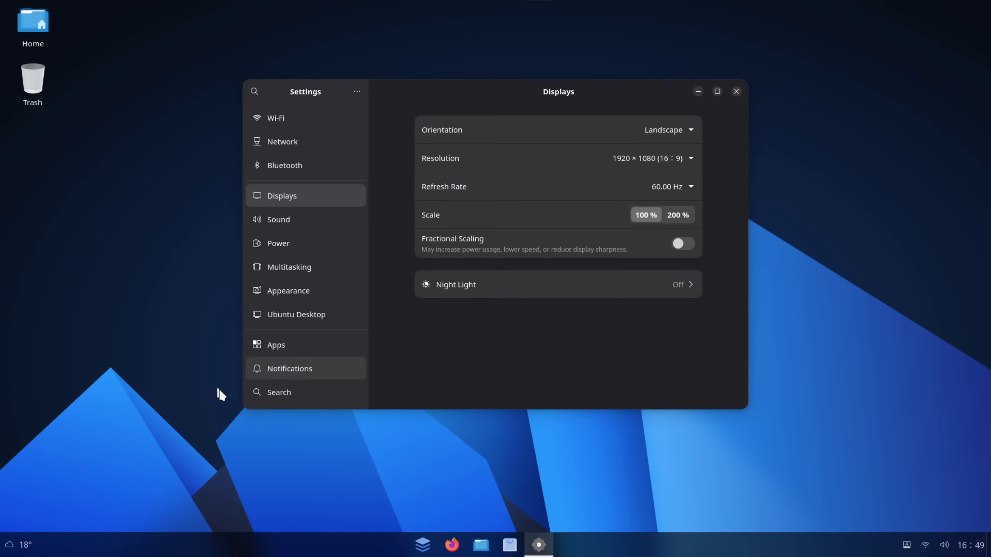
- Leave the refresh rate at 60.00 Hz and close Settings
{"action": "left_click_drag", "start_coordinate": [489, 87], "coordinate": [276, 97]}
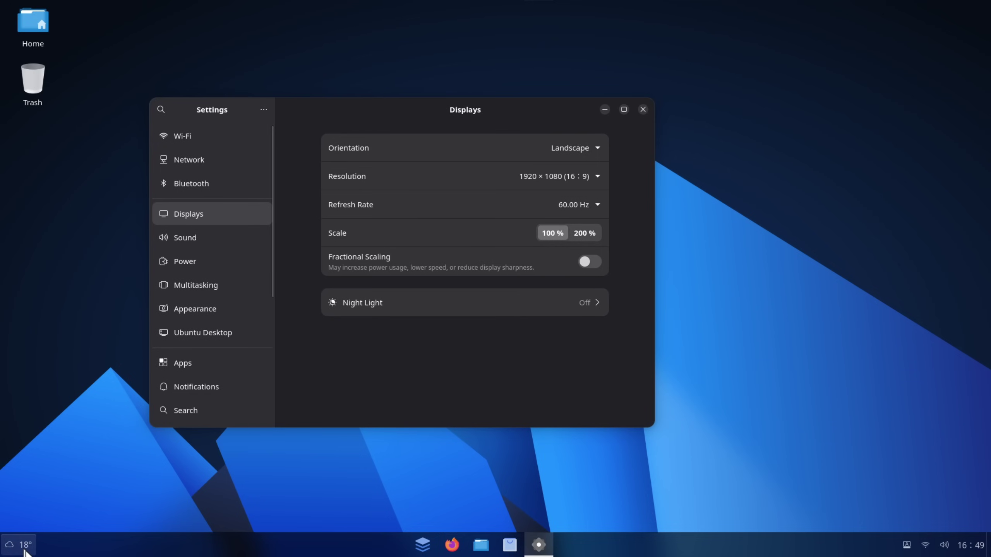
{"action": "left_click", "coordinate": [906, 545]}
{"action": "left_click", "coordinate": [905, 547]}
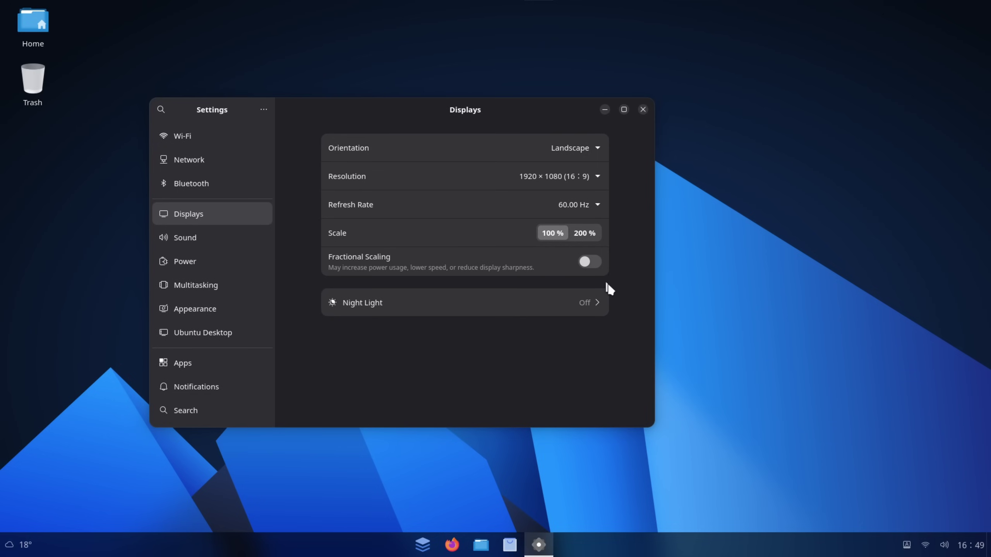
{"action": "left_click", "coordinate": [598, 211]}
{"action": "left_click", "coordinate": [631, 158]}
{"action": "left_click_drag", "start_coordinate": [450, 115], "coordinate": [479, 71]}
{"action": "left_click", "coordinate": [735, 72]}
{"action": "left_click", "coordinate": [440, 545]}
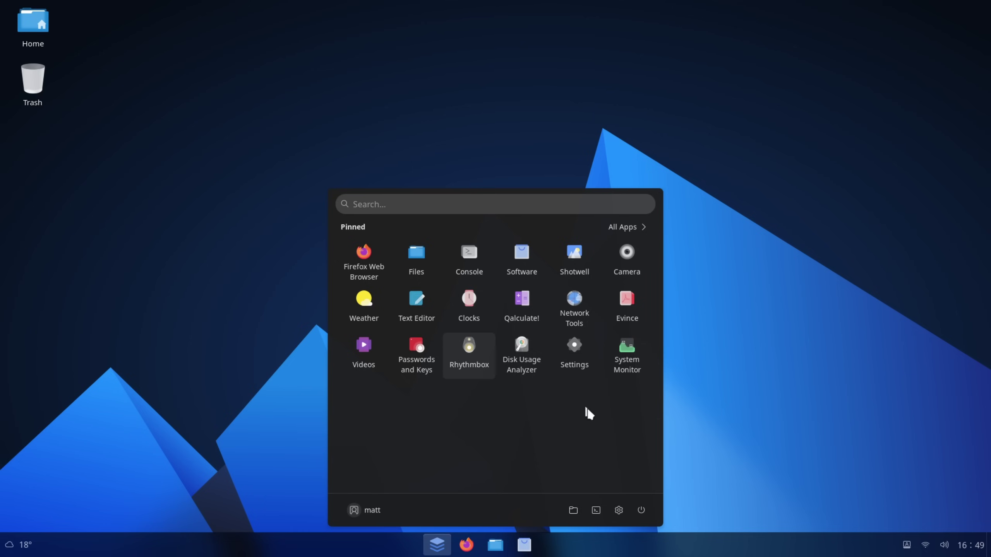
- Exit the VM viewer's fullscreen and move it aside to reveal the Hyprland host desktop
{"action": "key", "text": "Escape"}
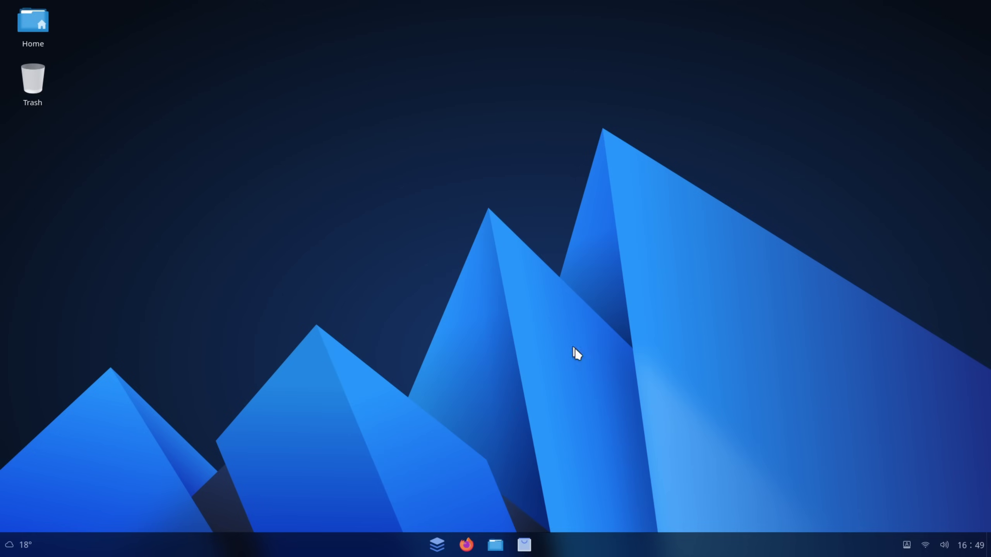
{"action": "left_click", "coordinate": [488, 8]}
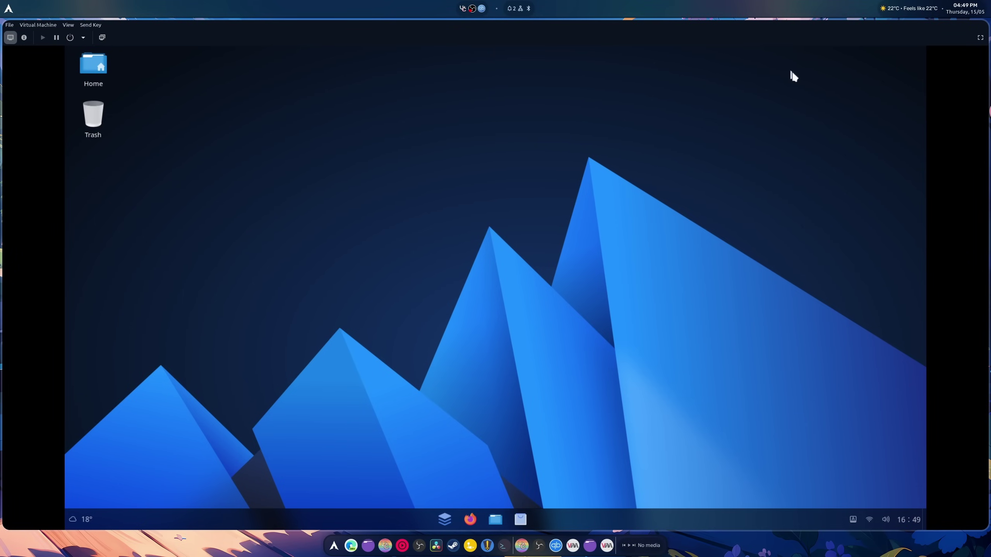
{"action": "key", "text": "super+v"}
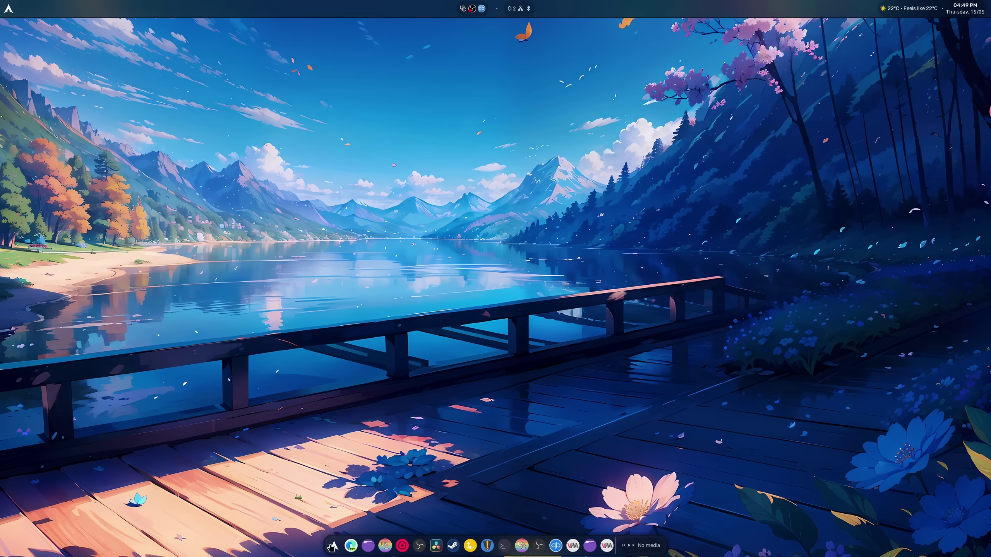
{"action": "left_click", "coordinate": [334, 546]}
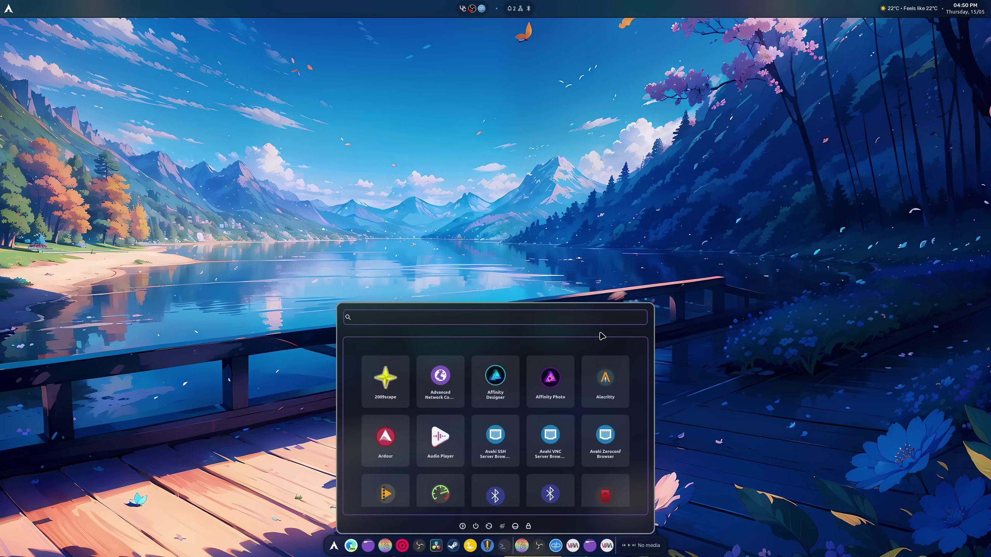
{"action": "left_click", "coordinate": [333, 547]}
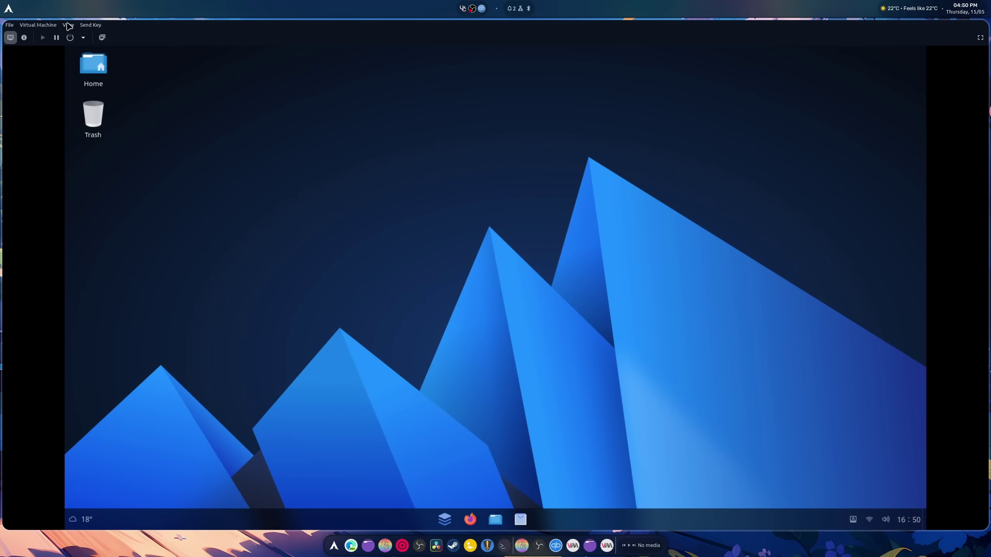
- Return the VM viewer to fullscreen and open the guest's Files app maximized on Home
{"action": "left_click", "coordinate": [67, 25]}
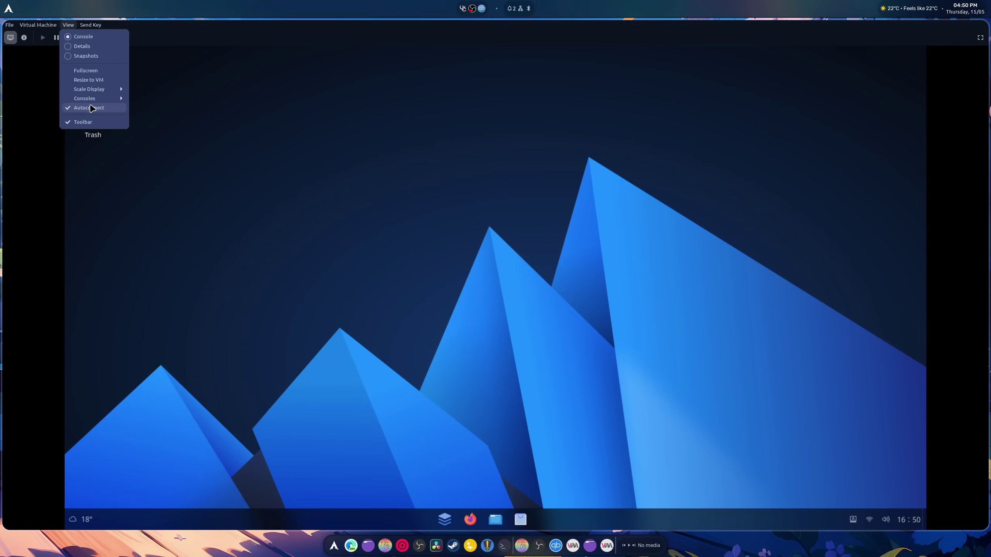
{"action": "left_click", "coordinate": [96, 71]}
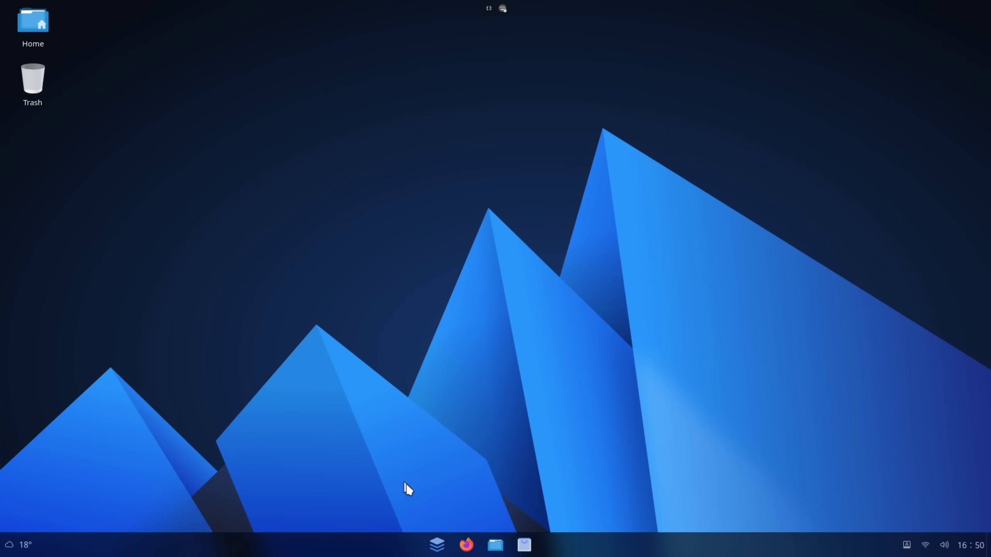
{"action": "left_click", "coordinate": [438, 545]}
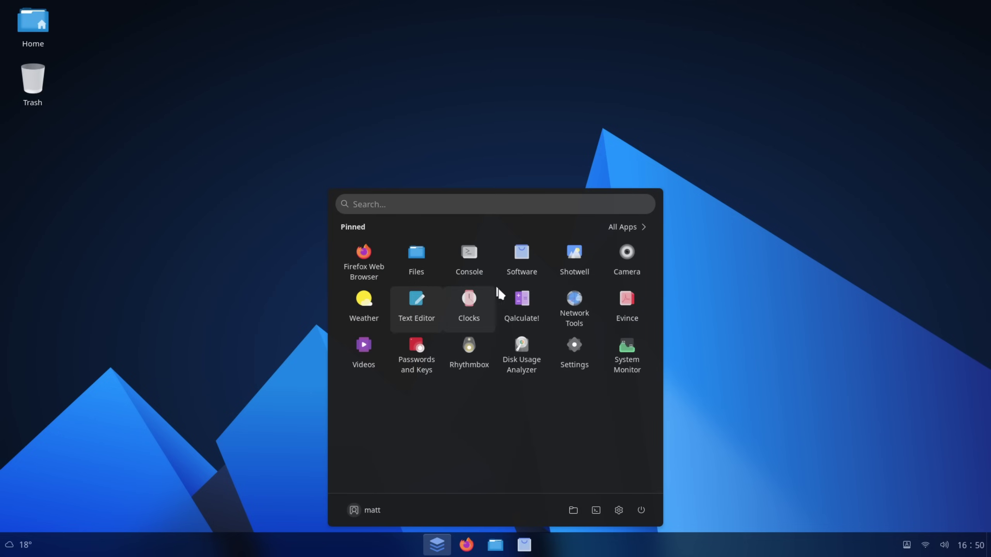
{"action": "left_click", "coordinate": [431, 264]}
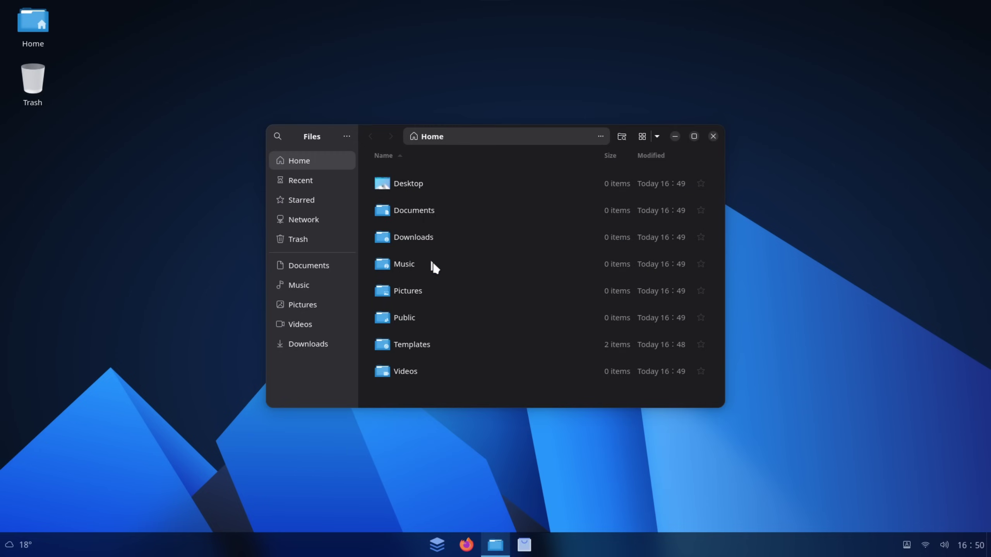
{"action": "left_click", "coordinate": [693, 136]}
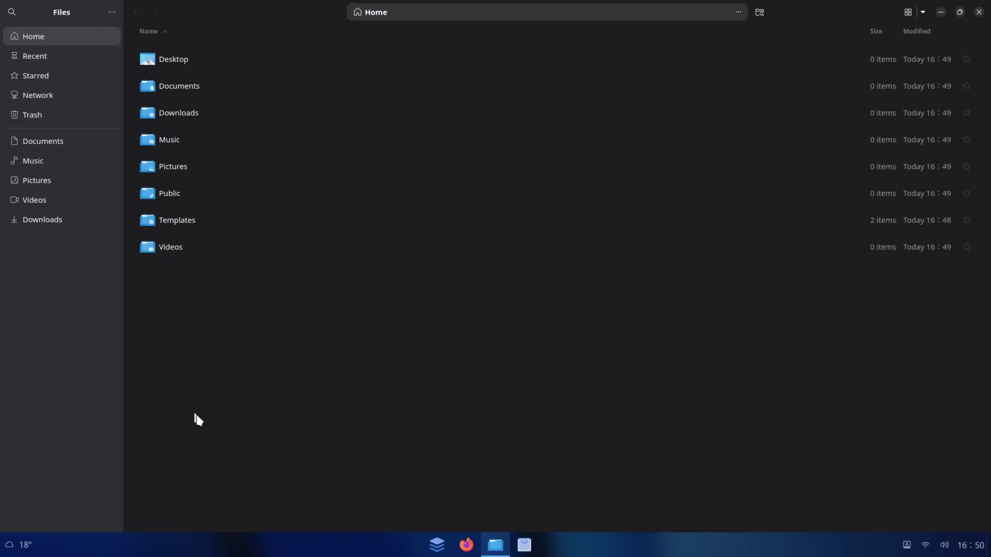
- Close Files, launch System Monitor to review its Resources graphs, then close it
{"action": "left_click", "coordinate": [978, 12]}
{"action": "key", "text": "super"}
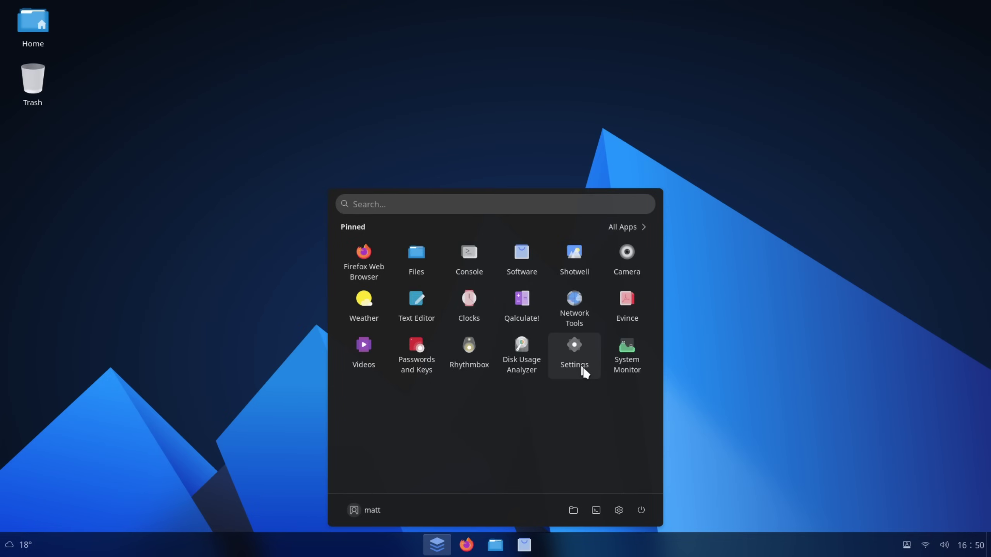
{"action": "left_click", "coordinate": [608, 357]}
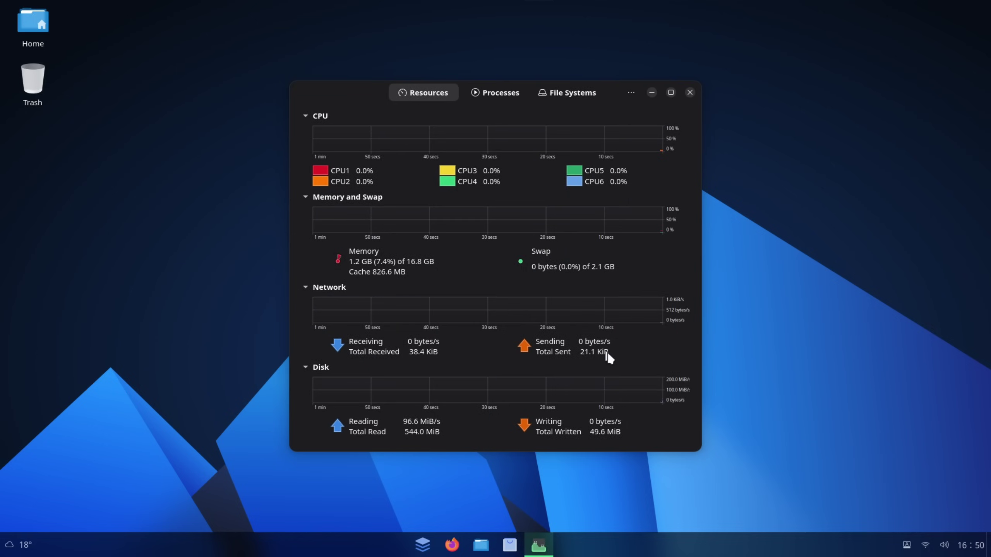
{"action": "left_click", "coordinate": [689, 93]}
{"action": "left_click", "coordinate": [436, 545]}
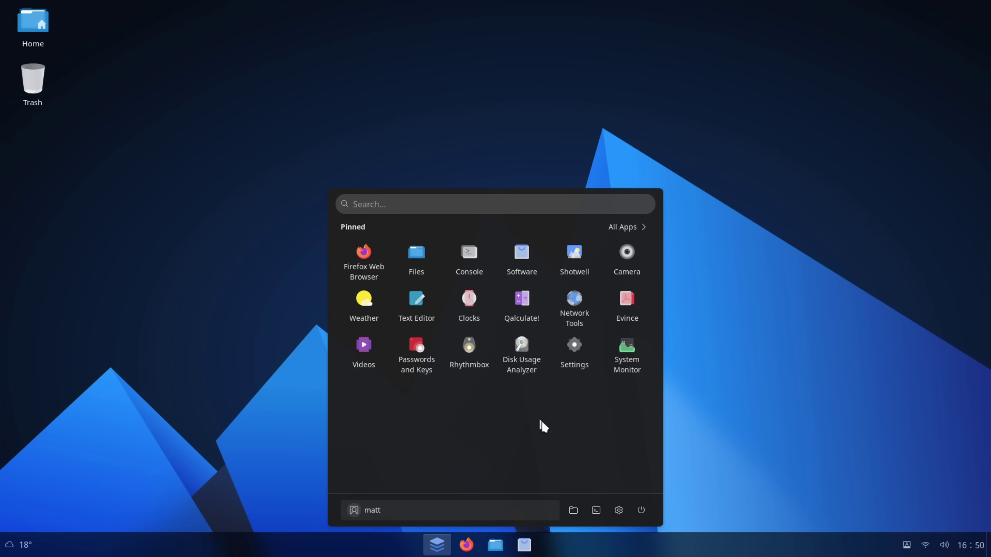
- Launch Console from a 'TER' search and run 'flatpak install missioncenter'
{"action": "type", "text": "TER"}
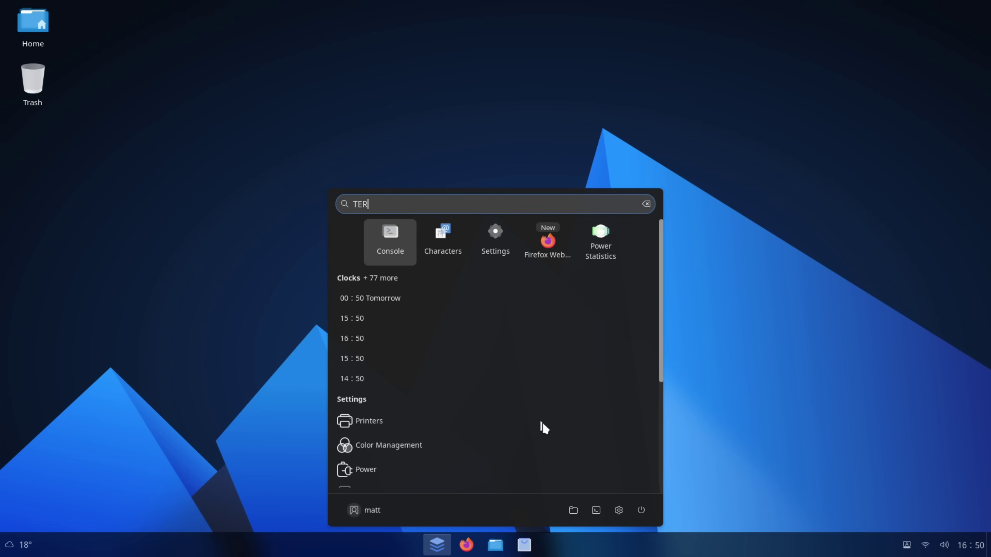
{"action": "key", "text": "Return"}
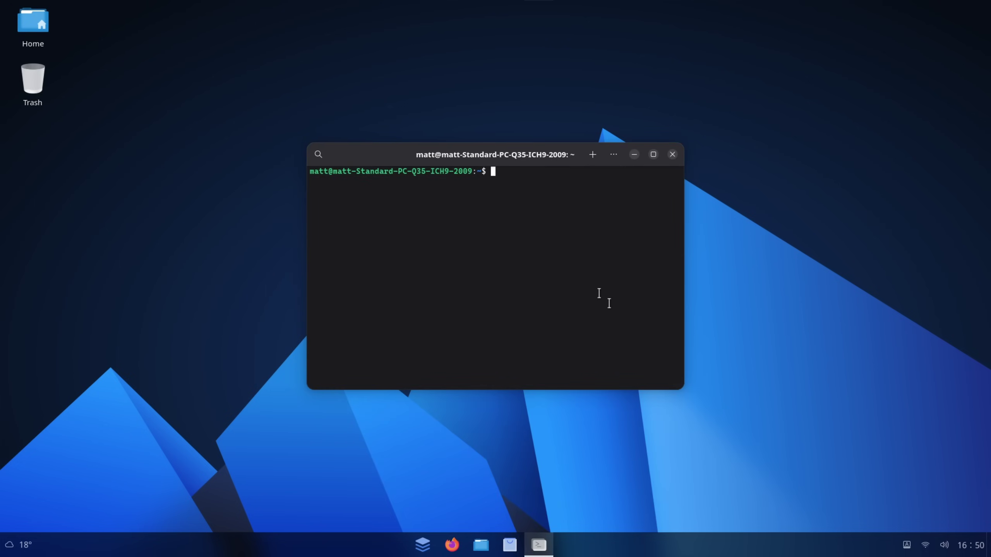
{"action": "type", "text": "FLATPA"}
{"action": "key", "text": "BackSpace"}
{"action": "key", "text": "BackSpace"}
{"action": "key", "text": "BackSpace"}
{"action": "key", "text": "BackSpace"}
{"action": "key", "text": "BackSpace"}
{"action": "key", "text": "Caps_Lock"}
{"action": "type", "text": "flatpak install missioncen"}
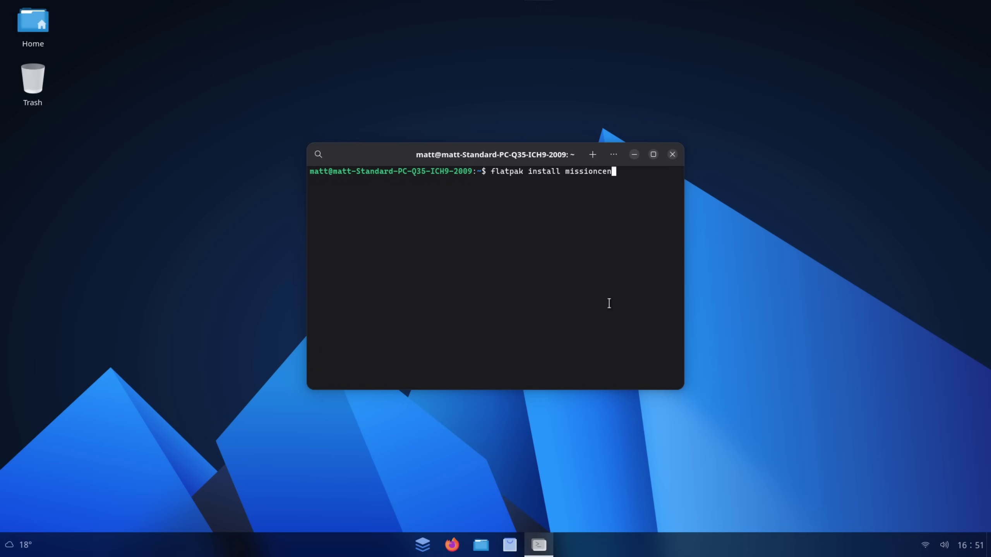
{"action": "type", "text": "ter"}
{"action": "key", "text": "Return"}
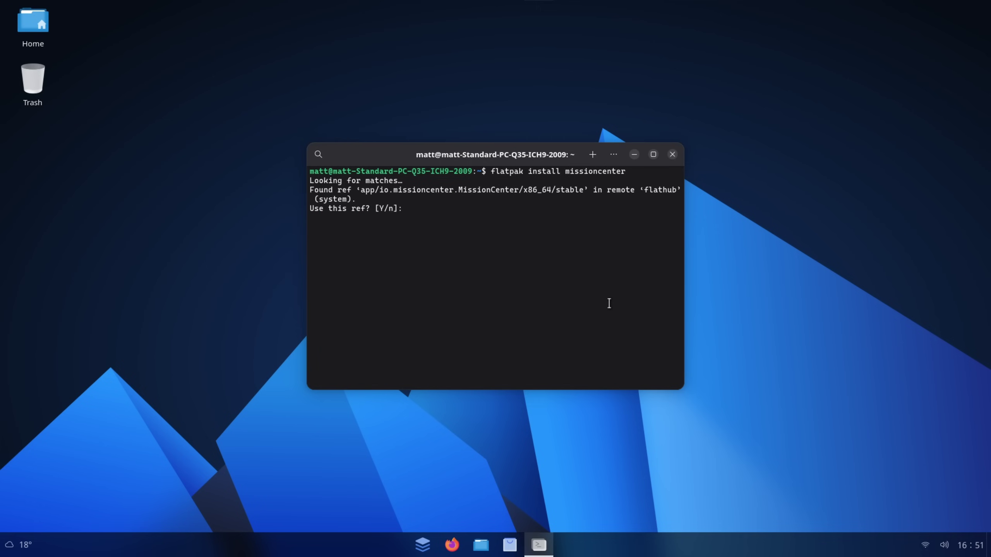
- Answer y to the Flathub ref, runtimes and permissions prompts so the install completes
{"action": "type", "text": "y"}
{"action": "key", "text": "Return"}
{"action": "type", "text": "y"}
{"action": "key", "text": "Return"}
{"action": "type", "text": "y"}
{"action": "key", "text": "Return"}
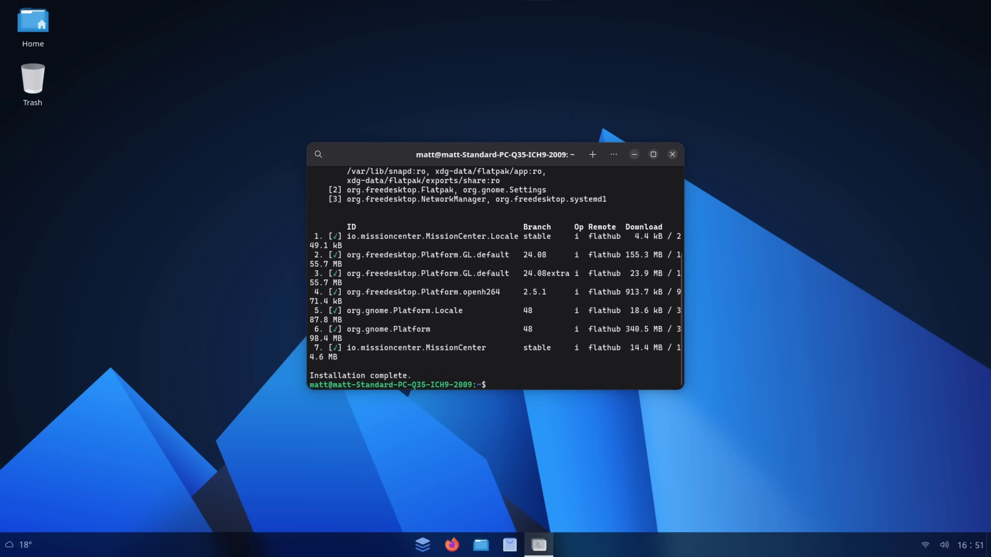
{"action": "left_click", "coordinate": [422, 544]}
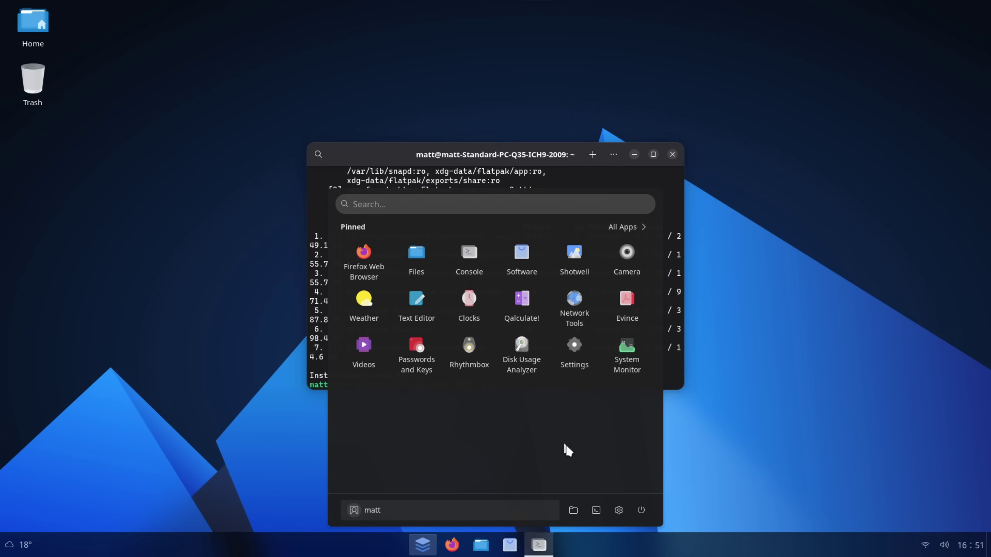
- Launch Mission Center from a 'miss' launcher search, close the terminal, and maximize Mission Center
{"action": "left_click", "coordinate": [417, 201]}
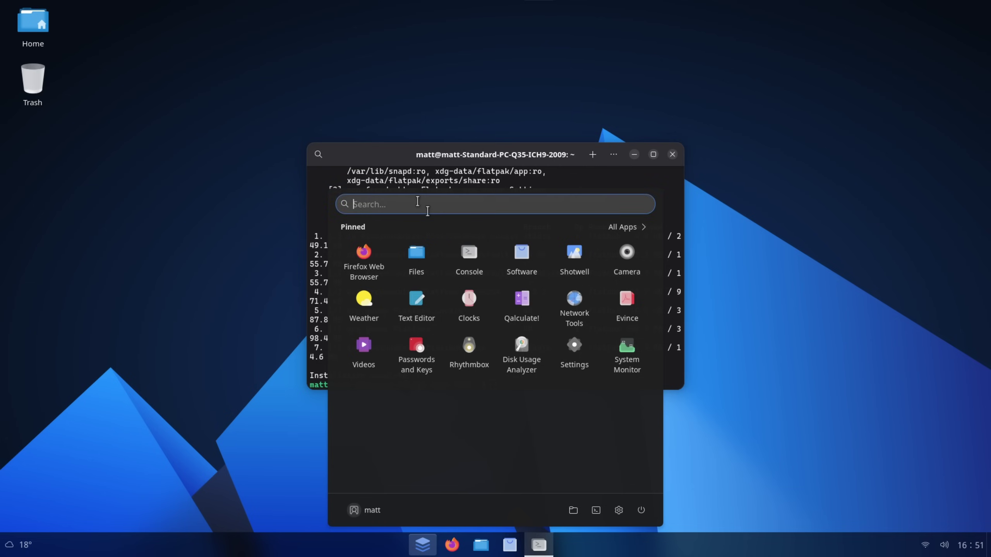
{"action": "type", "text": "miss"}
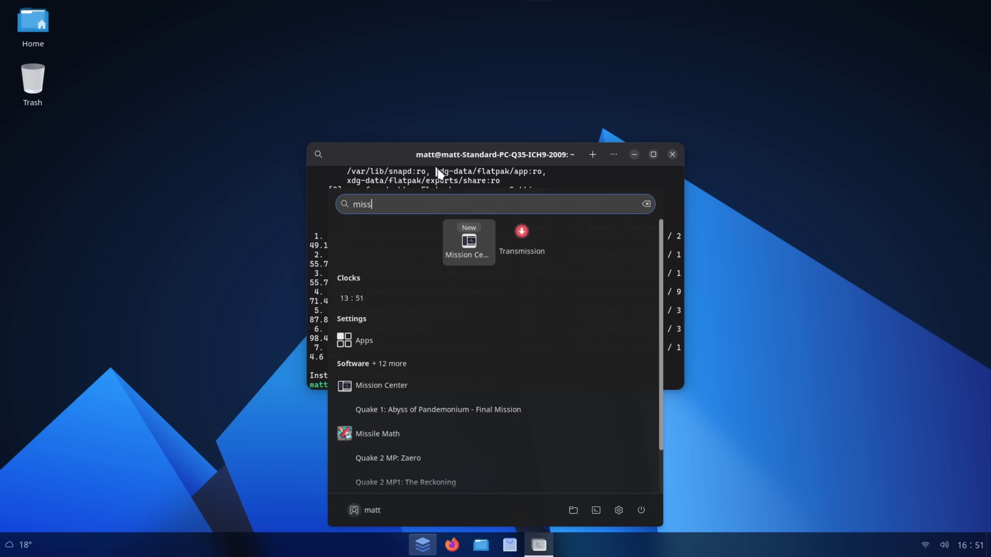
{"action": "left_click", "coordinate": [463, 237]}
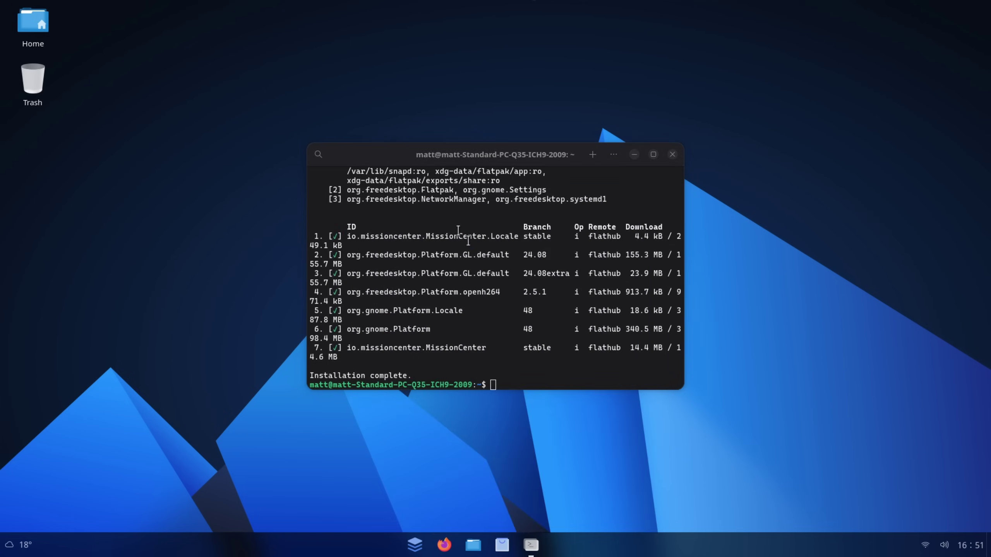
{"action": "left_click", "coordinate": [672, 154]}
{"action": "left_click", "coordinate": [619, 175]}
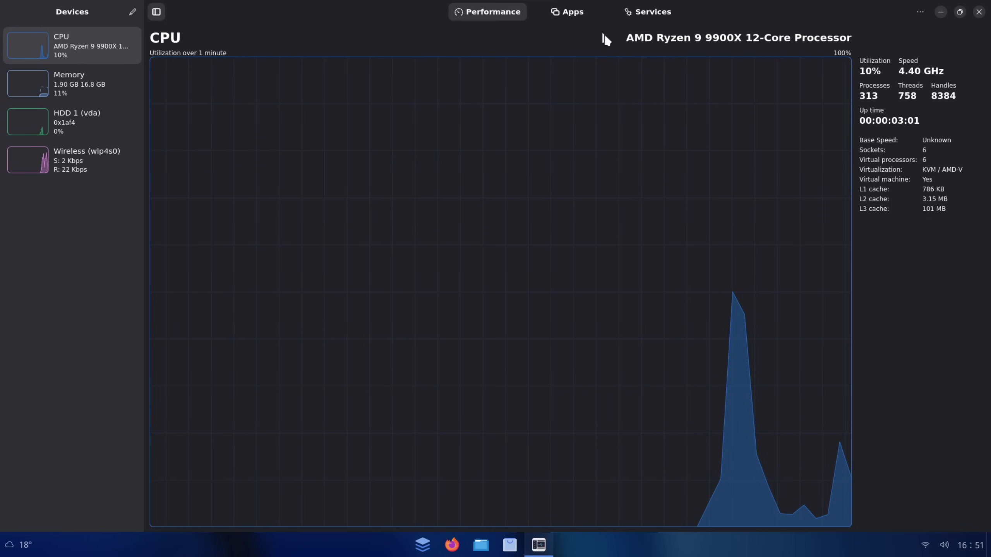
- Scroll through the Apps process list, dismissing the updates notification
{"action": "left_click", "coordinate": [567, 14]}
{"action": "scroll", "coordinate": [347, 259], "scroll_direction": "down", "scroll_amount": 10}
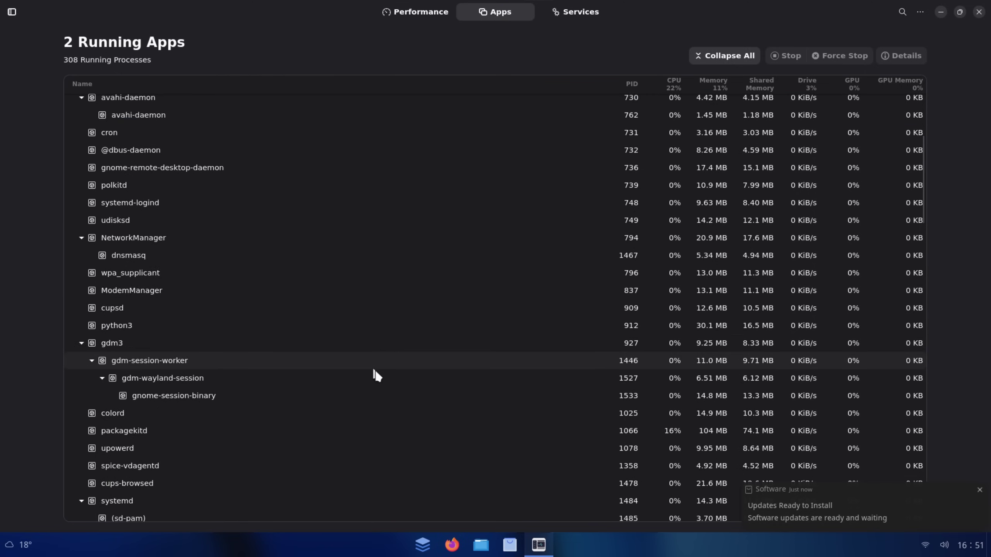
{"action": "left_click", "coordinate": [979, 490]}
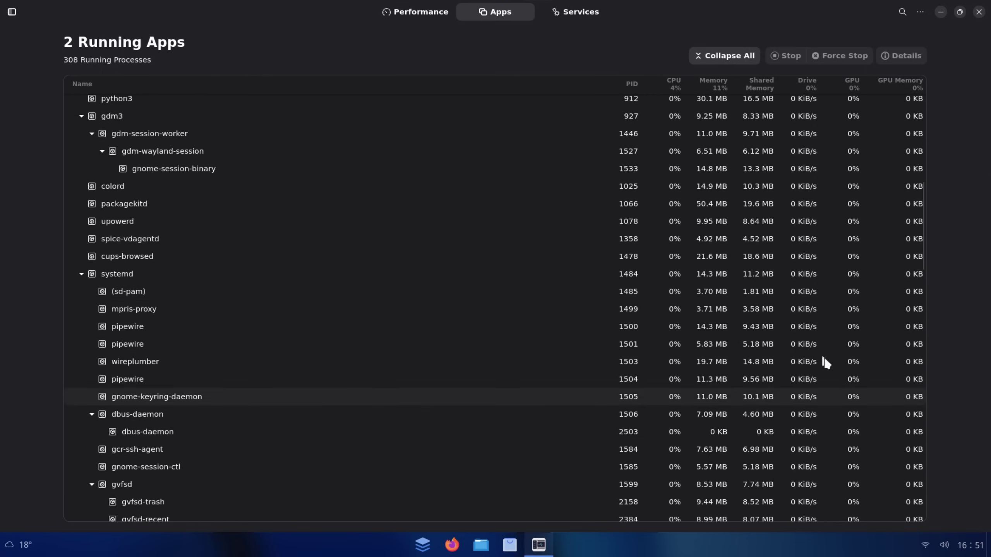
{"action": "scroll", "coordinate": [370, 328], "scroll_direction": "down", "scroll_amount": 6}
{"action": "scroll", "coordinate": [371, 330], "scroll_direction": "down", "scroll_amount": 6}
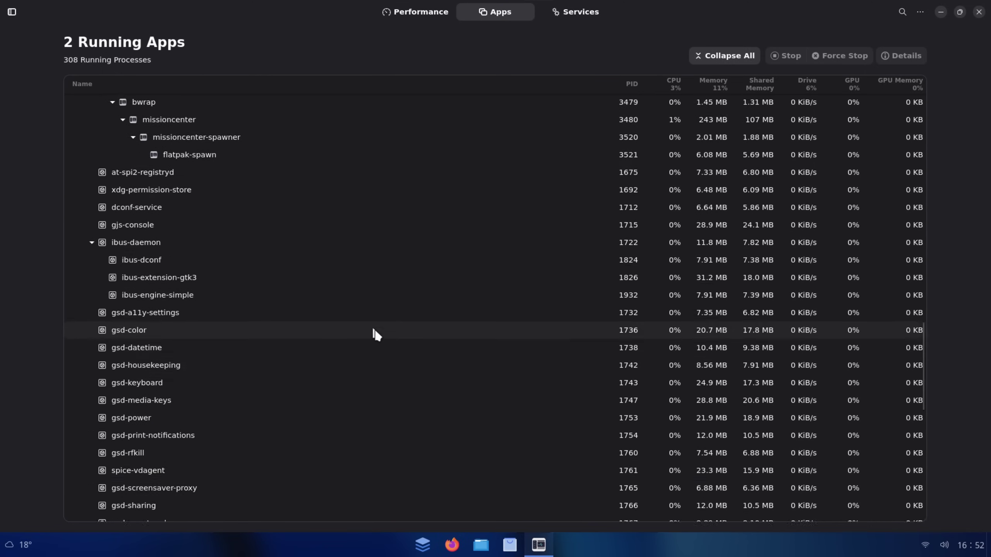
{"action": "scroll", "coordinate": [371, 330], "scroll_direction": "up", "scroll_amount": 15}
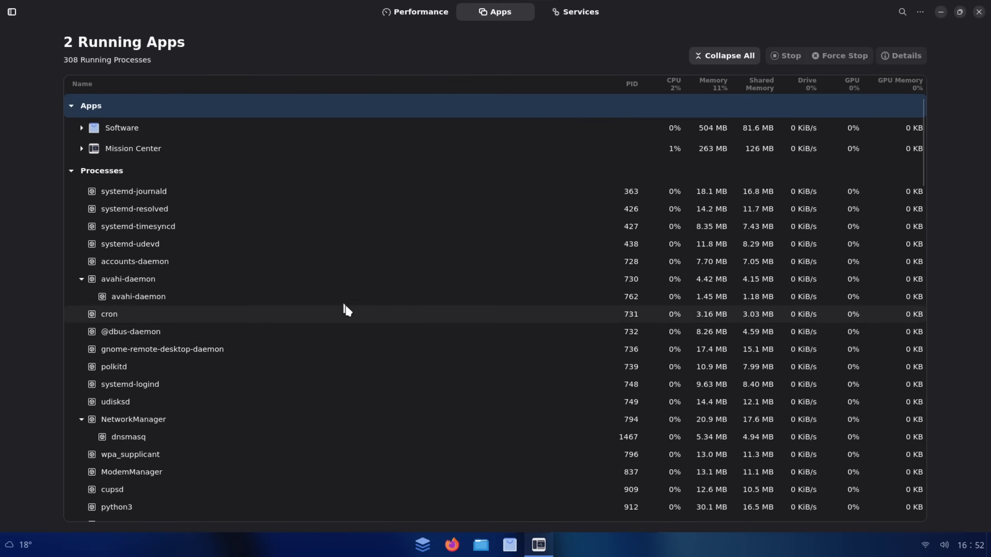
- Open and close the devices usage sidebar, then close Mission Center
{"action": "left_click", "coordinate": [11, 12]}
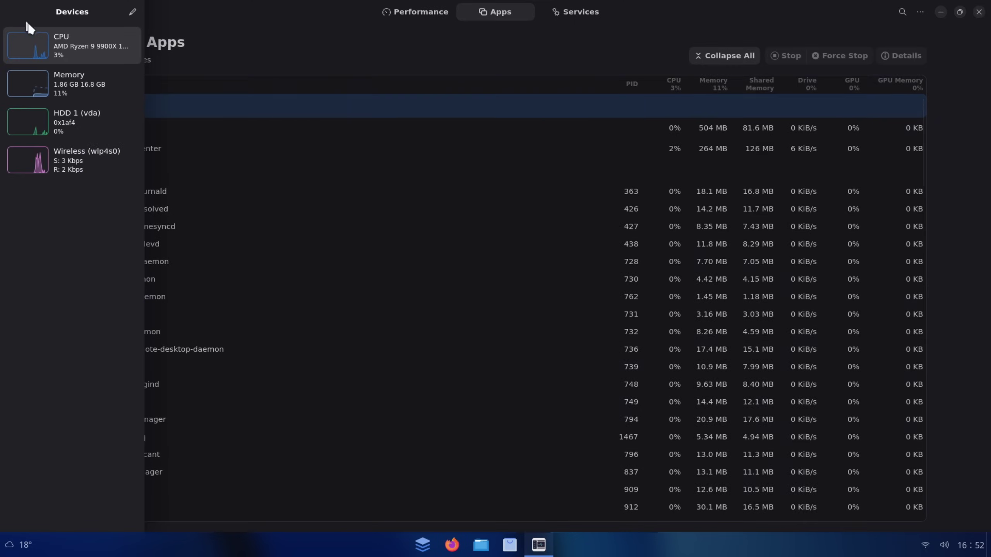
{"action": "left_click", "coordinate": [132, 13]}
{"action": "left_click", "coordinate": [290, 57]}
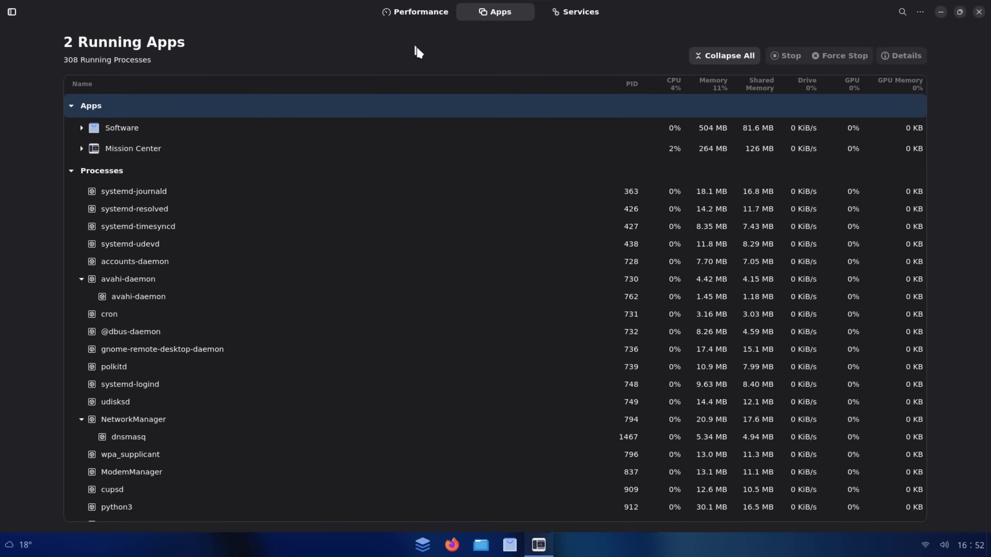
{"action": "left_click", "coordinate": [979, 12]}
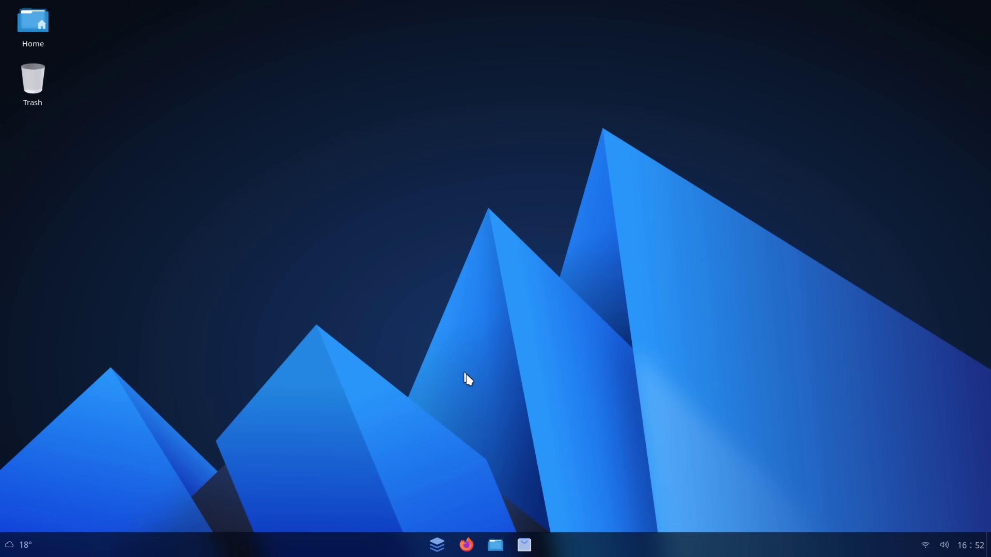
- Search GNOME Software for 'ta', then install and open the Resources app
{"action": "left_click", "coordinate": [524, 544]}
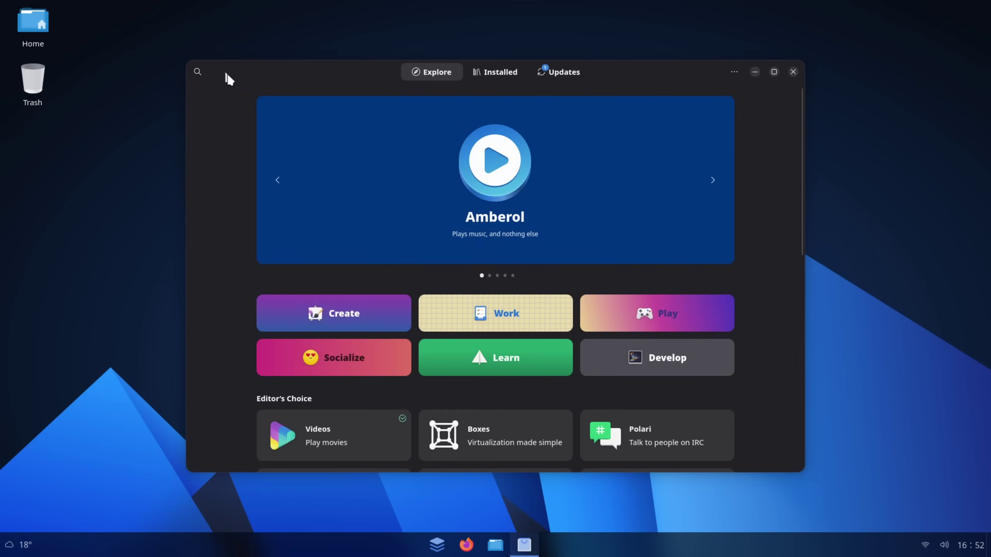
{"action": "left_click", "coordinate": [199, 71]}
{"action": "type", "text": "task"}
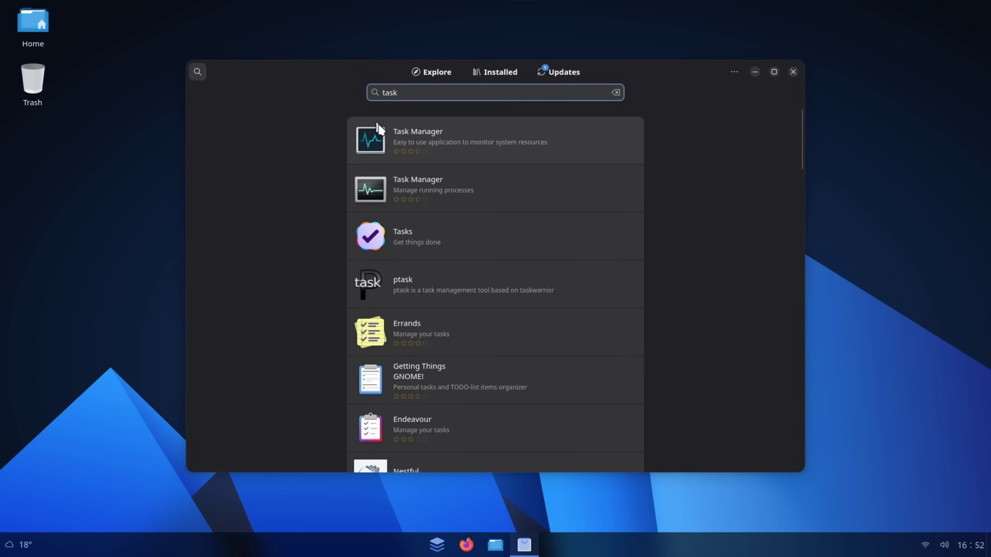
{"action": "scroll", "coordinate": [482, 232], "scroll_direction": "down", "scroll_amount": 10}
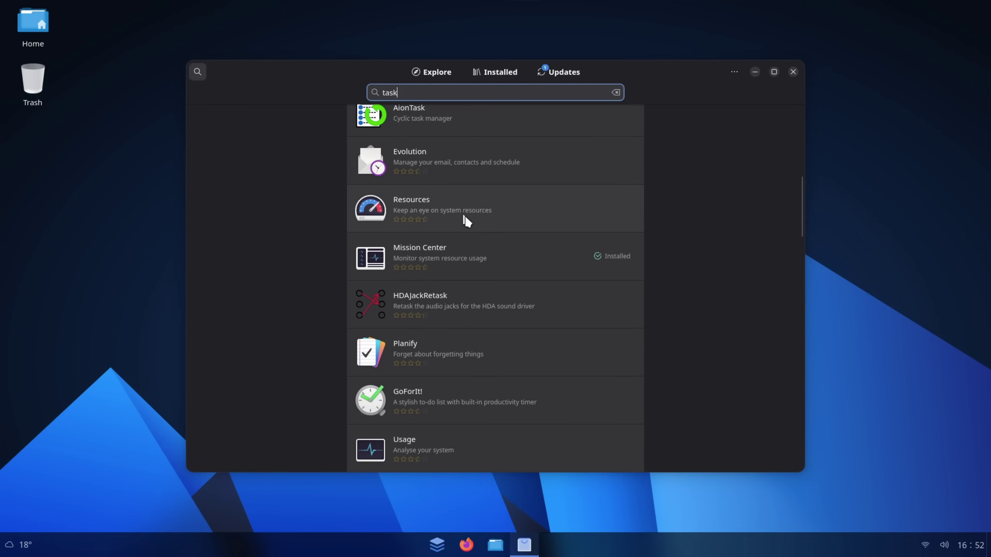
{"action": "left_click", "coordinate": [466, 221]}
{"action": "left_click", "coordinate": [687, 129]}
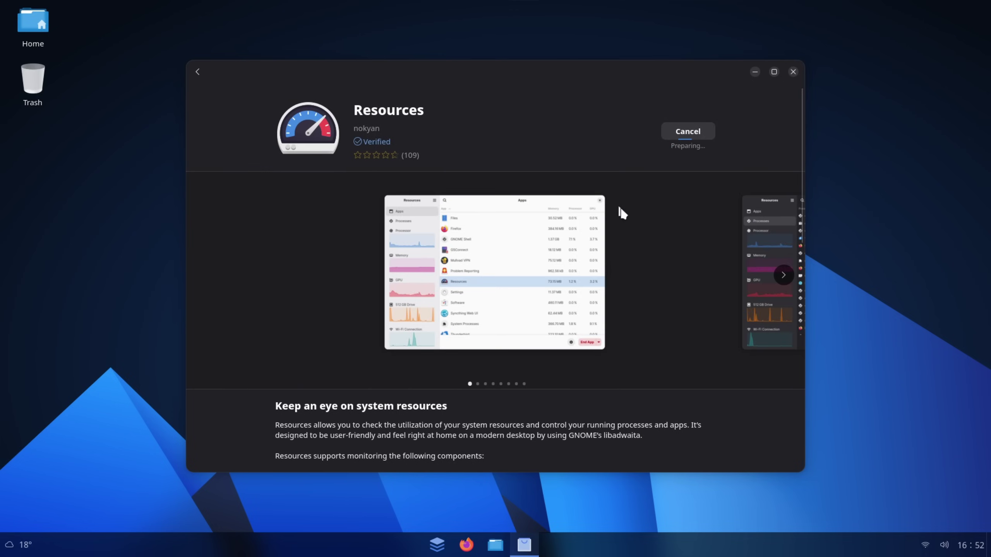
{"action": "left_click", "coordinate": [783, 275]}
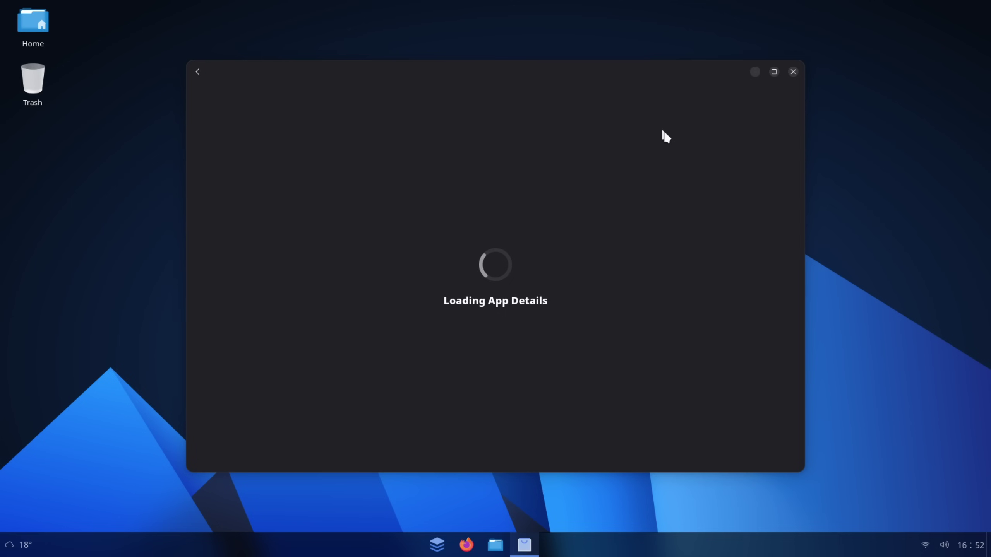
{"action": "left_click", "coordinate": [659, 129]}
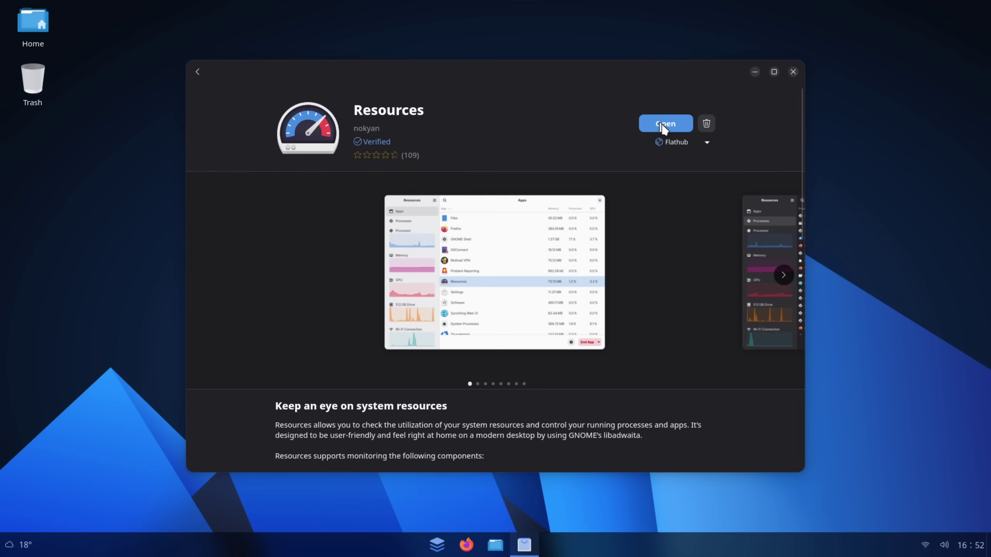
- Maximize Resources and look over the GPU usage page before returning to Apps
{"action": "left_click", "coordinate": [793, 72]}
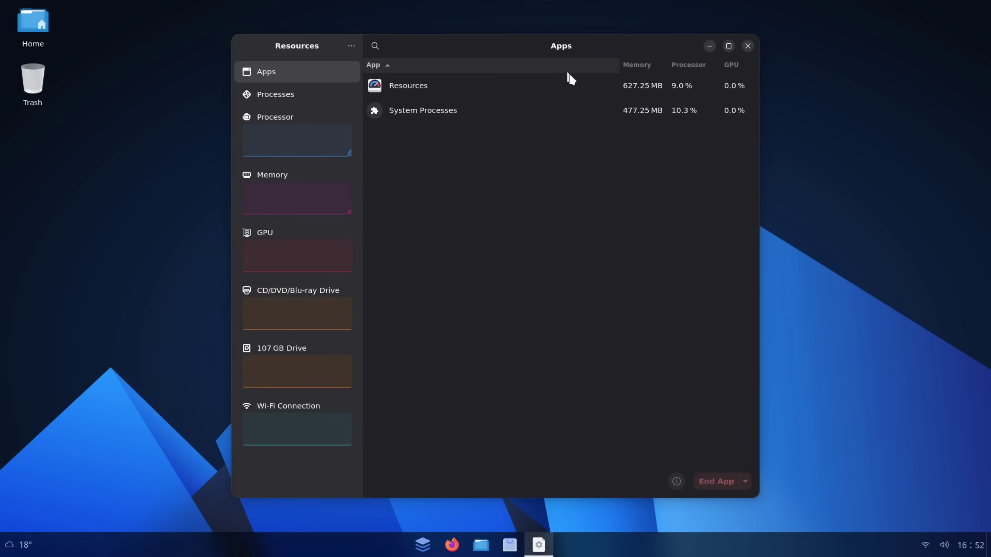
{"action": "left_click", "coordinate": [734, 49]}
{"action": "left_click", "coordinate": [109, 238]}
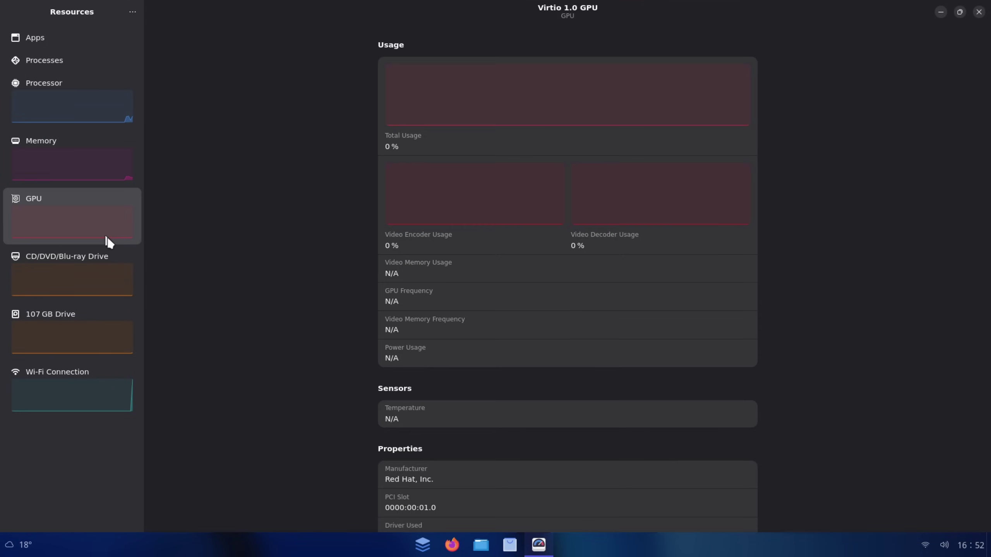
{"action": "scroll", "coordinate": [624, 312], "scroll_direction": "down", "scroll_amount": 3}
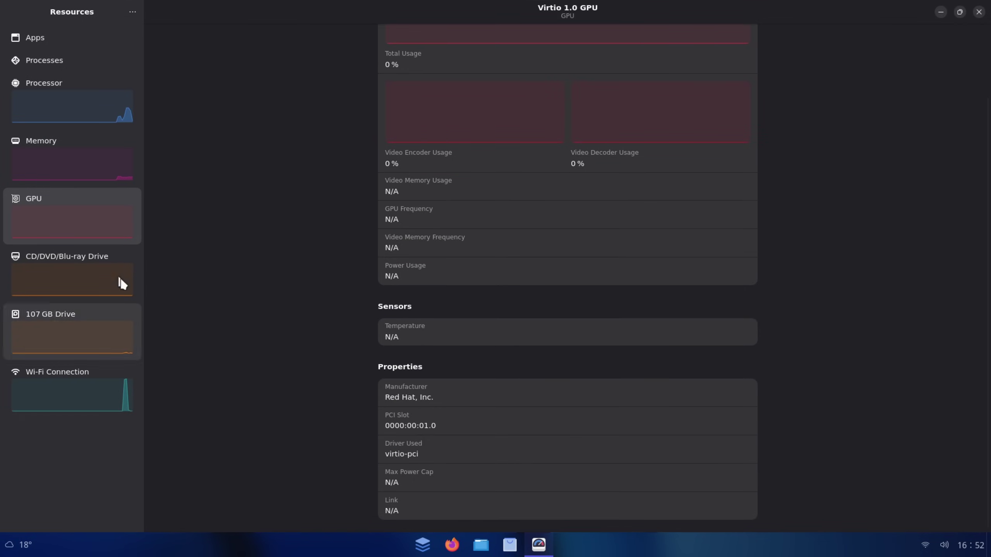
{"action": "left_click", "coordinate": [31, 40]}
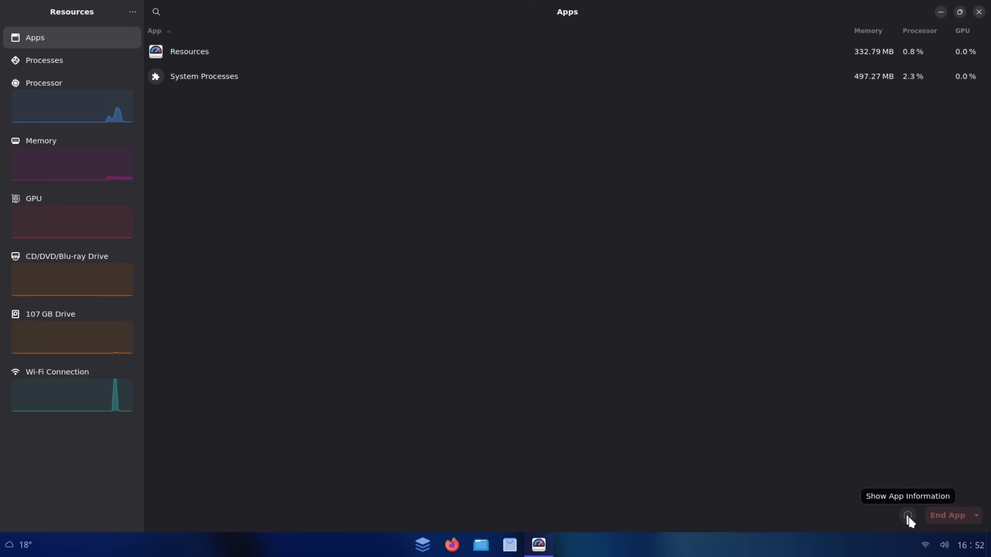
- Open the Resources preferences from the main menu and close them again
{"action": "left_click", "coordinate": [132, 12]}
{"action": "left_click", "coordinate": [133, 12]}
{"action": "left_click", "coordinate": [131, 15]}
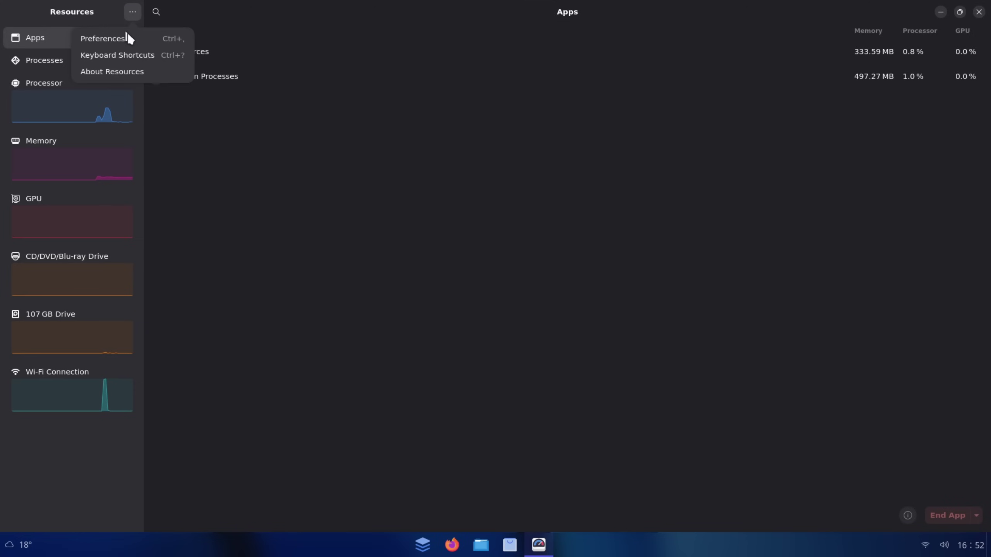
{"action": "left_click", "coordinate": [127, 37]}
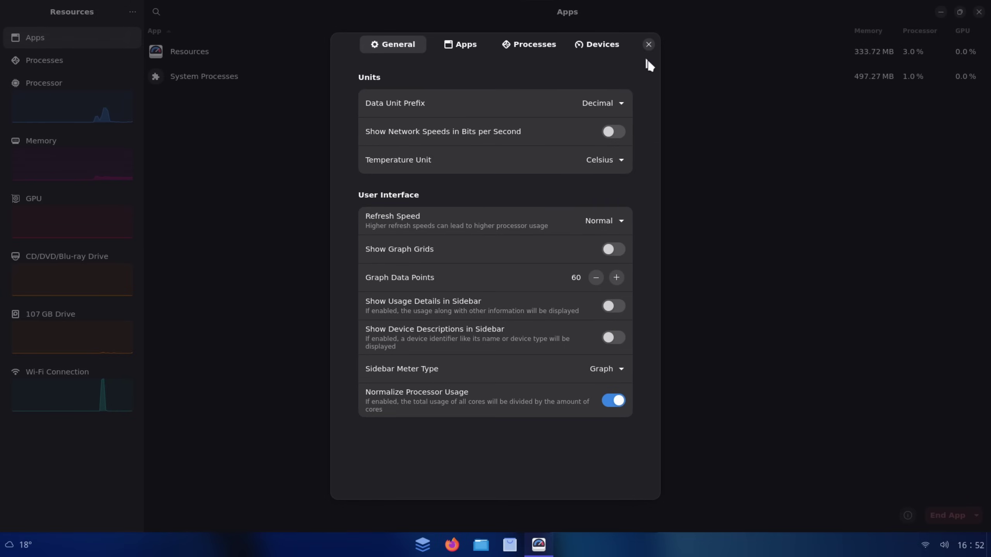
{"action": "left_click", "coordinate": [647, 45]}
- Browse the full process list and select the resources process, then return to Apps
{"action": "left_click", "coordinate": [73, 64]}
{"action": "scroll", "coordinate": [406, 205], "scroll_direction": "down", "scroll_amount": 15}
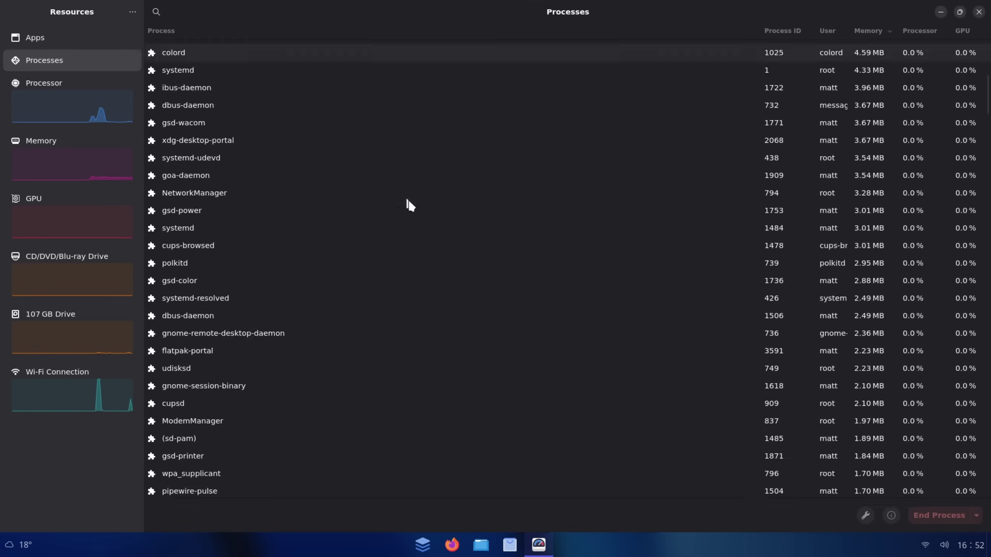
{"action": "scroll", "coordinate": [403, 207], "scroll_direction": "up", "scroll_amount": 15}
{"action": "left_click", "coordinate": [63, 39]}
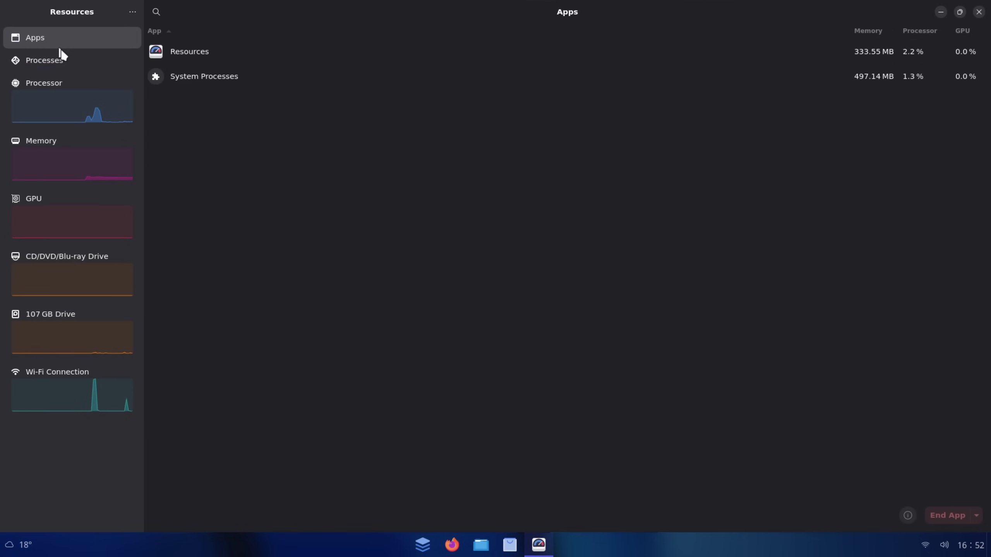
{"action": "left_click", "coordinate": [83, 65]}
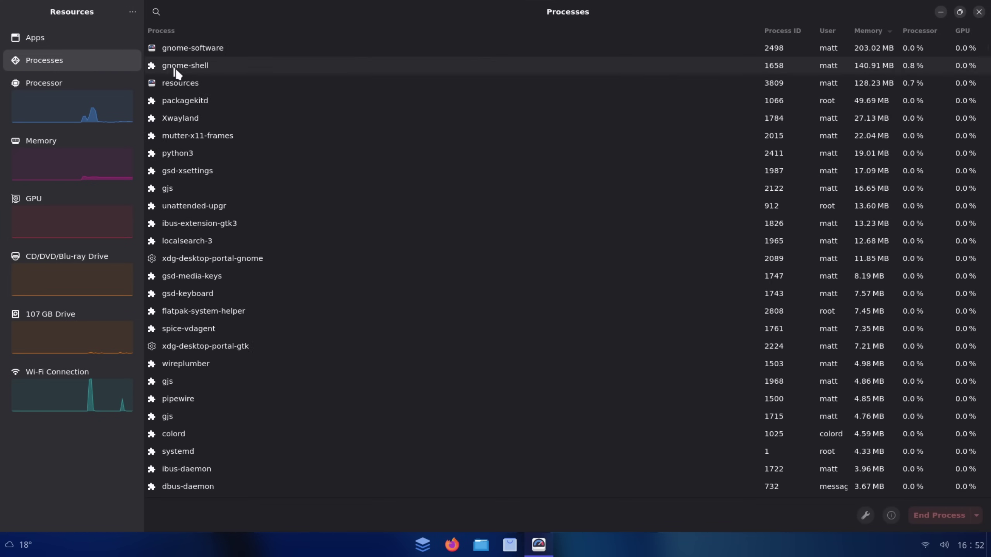
{"action": "left_click", "coordinate": [172, 89]}
{"action": "scroll", "coordinate": [249, 274], "scroll_direction": "down", "scroll_amount": 10}
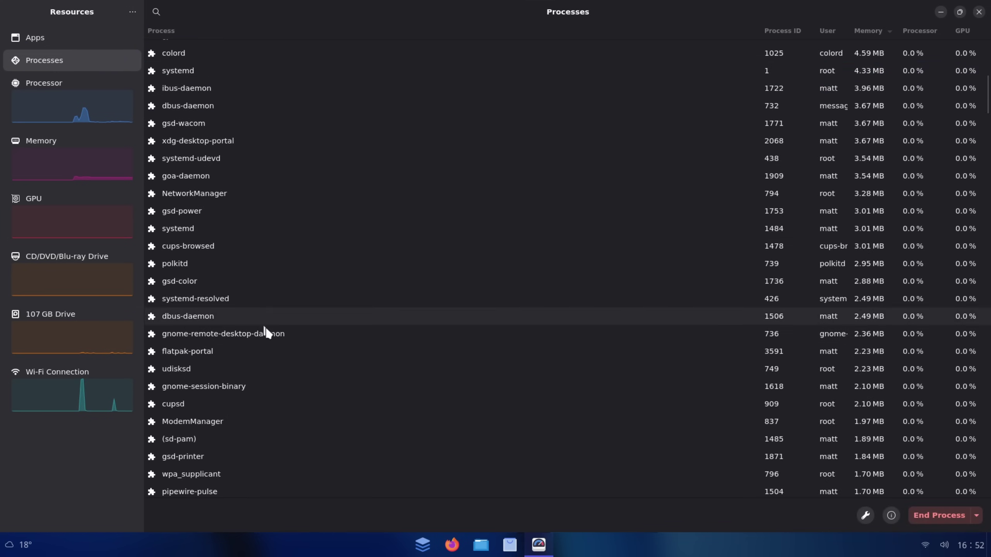
{"action": "left_click", "coordinate": [76, 43]}
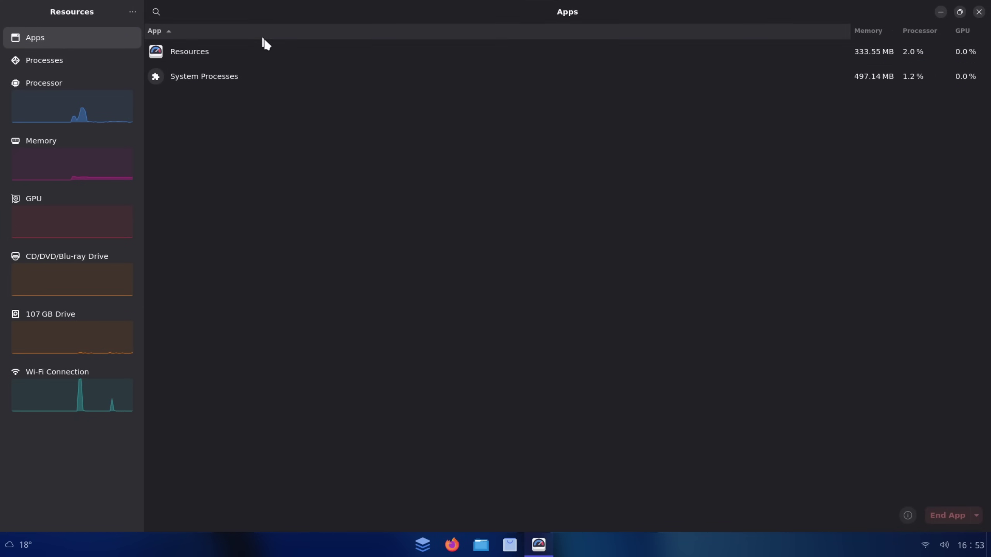
- Check GPU, memory and processor pages, enable Show Usages of Logical CPUs, and close Resources
{"action": "left_click", "coordinate": [82, 223]}
{"action": "left_click", "coordinate": [68, 176]}
{"action": "left_click", "coordinate": [66, 126]}
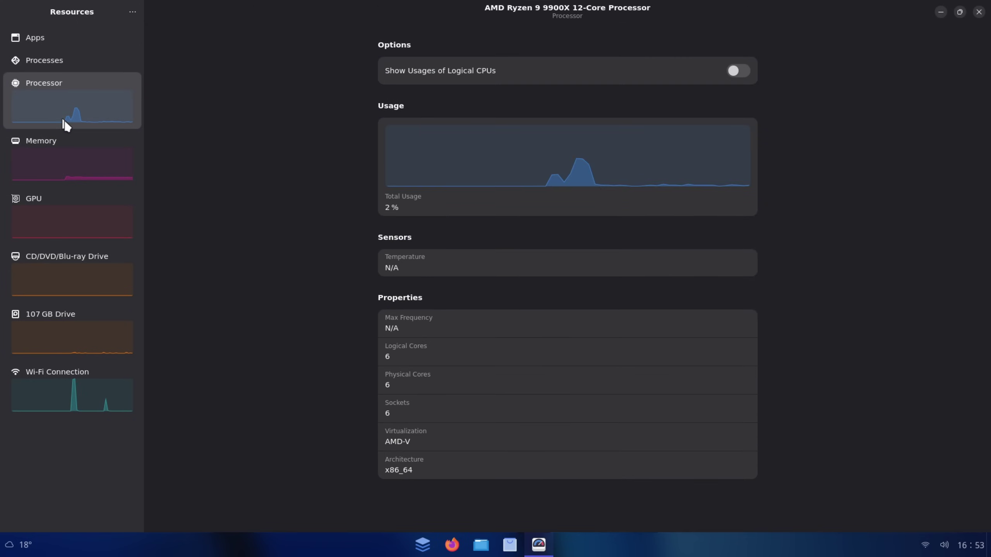
{"action": "left_click", "coordinate": [741, 73]}
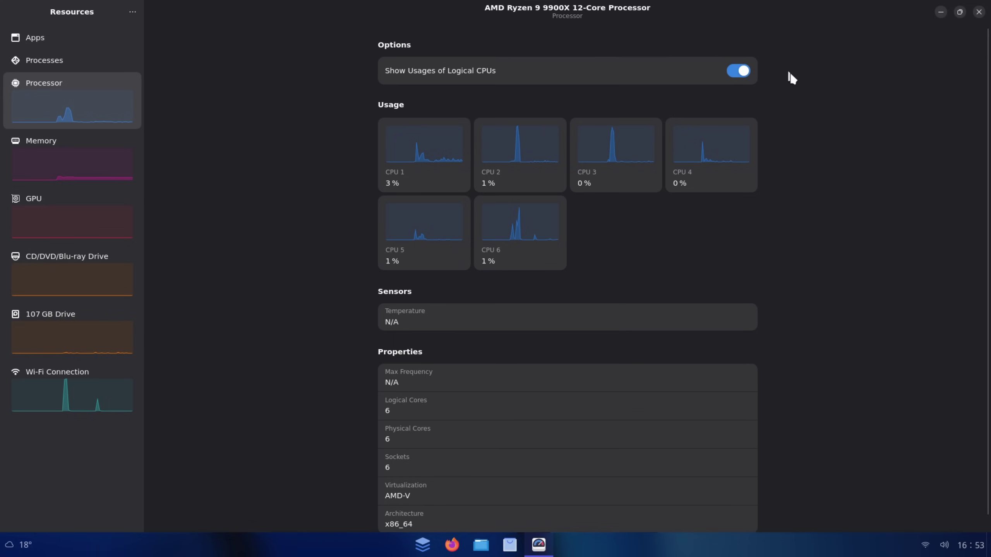
{"action": "scroll", "coordinate": [850, 350], "scroll_direction": "down", "scroll_amount": 1}
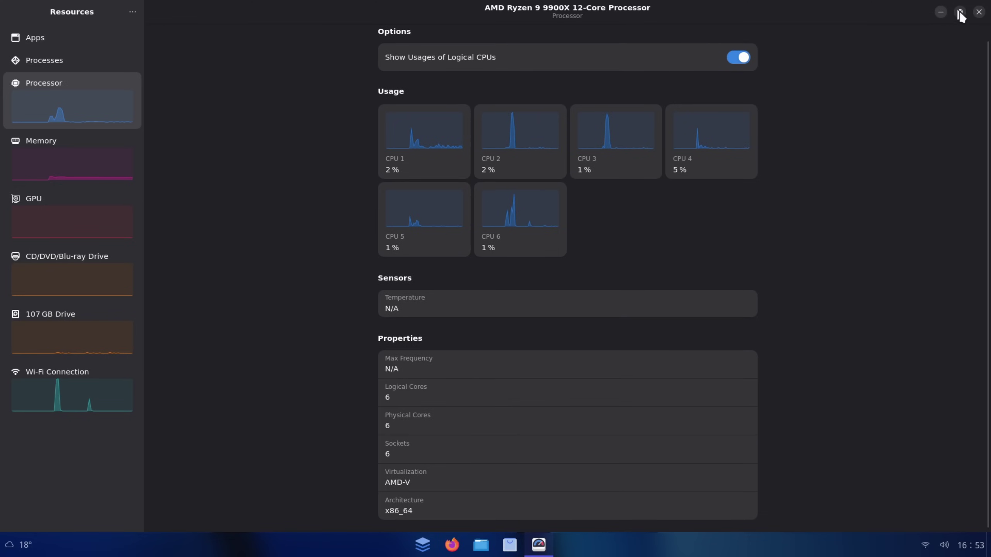
{"action": "left_click", "coordinate": [979, 13]}
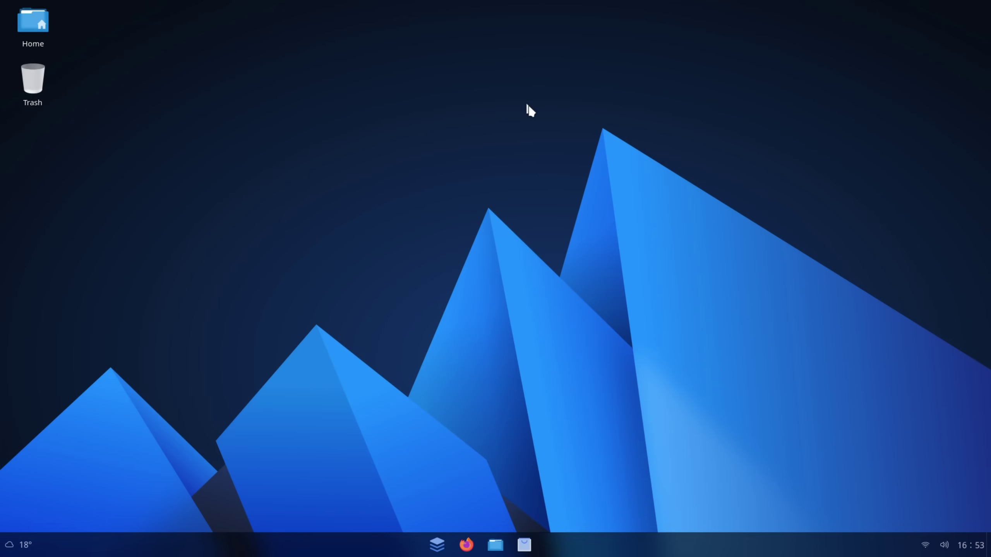
- Open the taskbar launcher to see pinned apps plus Mission Center and Resources
{"action": "left_click", "coordinate": [436, 544]}
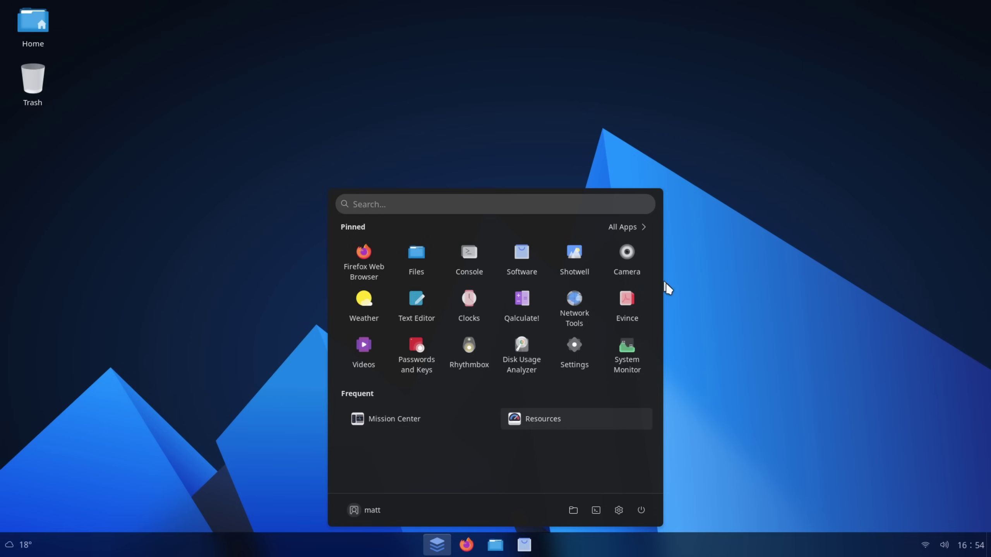
- Scroll the All Apps list down to Weather, then dismiss the launcher
{"action": "left_click", "coordinate": [626, 227]}
{"action": "scroll", "coordinate": [495, 327], "scroll_direction": "down", "scroll_amount": 3}
{"action": "scroll", "coordinate": [488, 305], "scroll_direction": "down", "scroll_amount": 10}
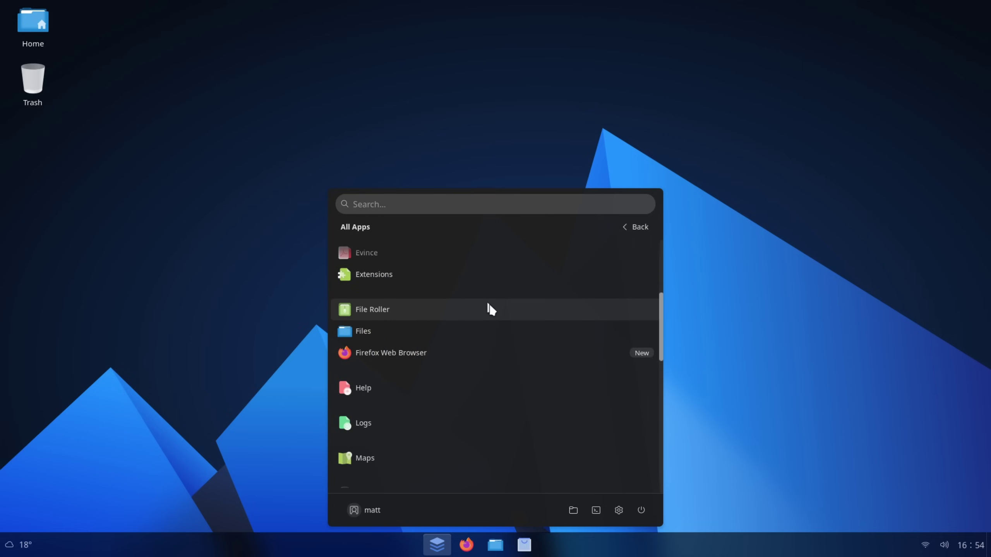
{"action": "scroll", "coordinate": [485, 309], "scroll_direction": "down", "scroll_amount": 1}
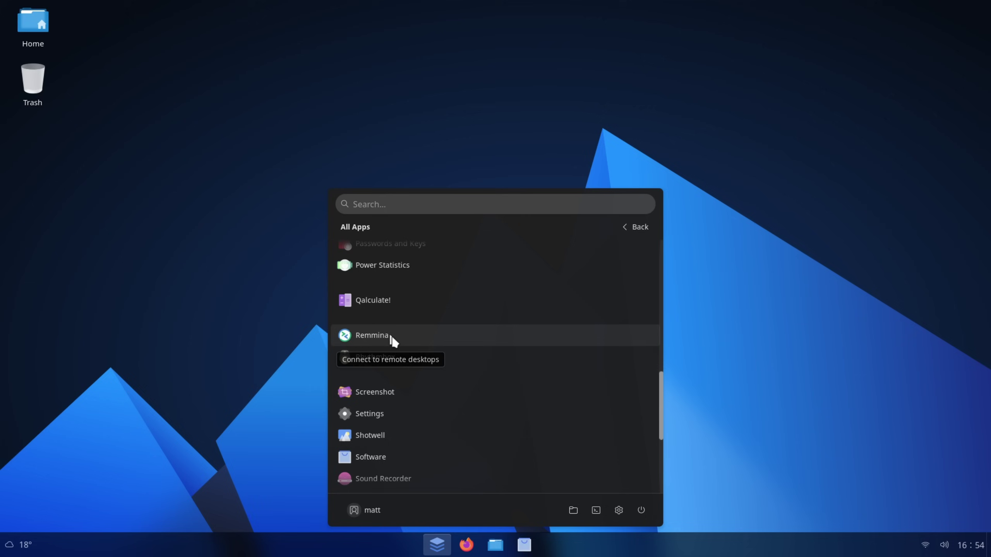
{"action": "scroll", "coordinate": [511, 382], "scroll_direction": "down", "scroll_amount": 4}
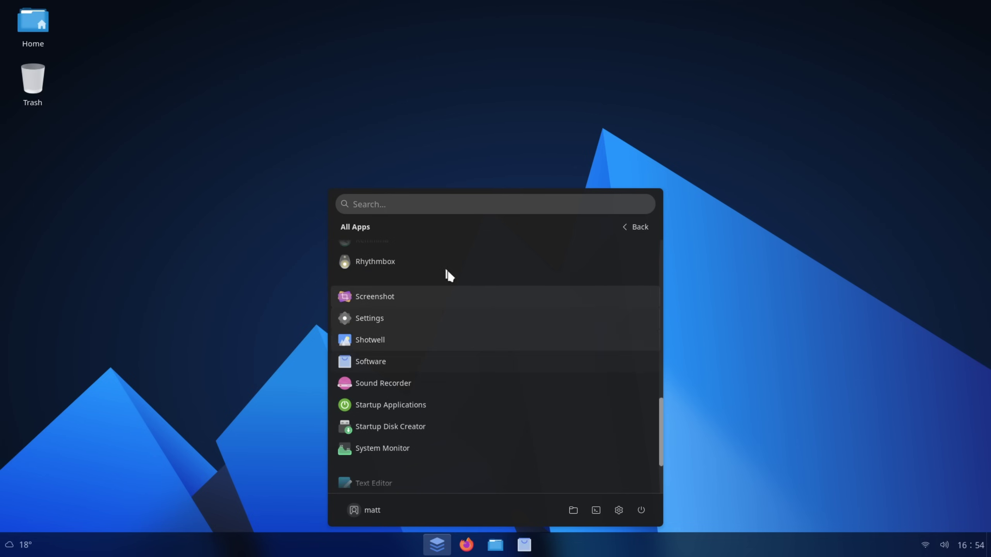
{"action": "scroll", "coordinate": [445, 367], "scroll_direction": "down", "scroll_amount": 3}
{"action": "scroll", "coordinate": [447, 376], "scroll_direction": "down", "scroll_amount": 2}
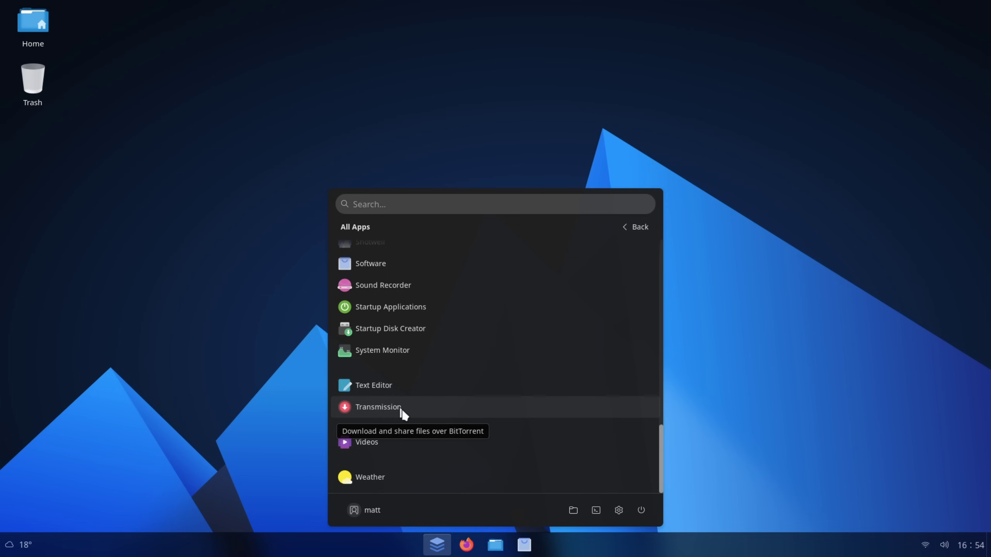
{"action": "left_click", "coordinate": [821, 403]}
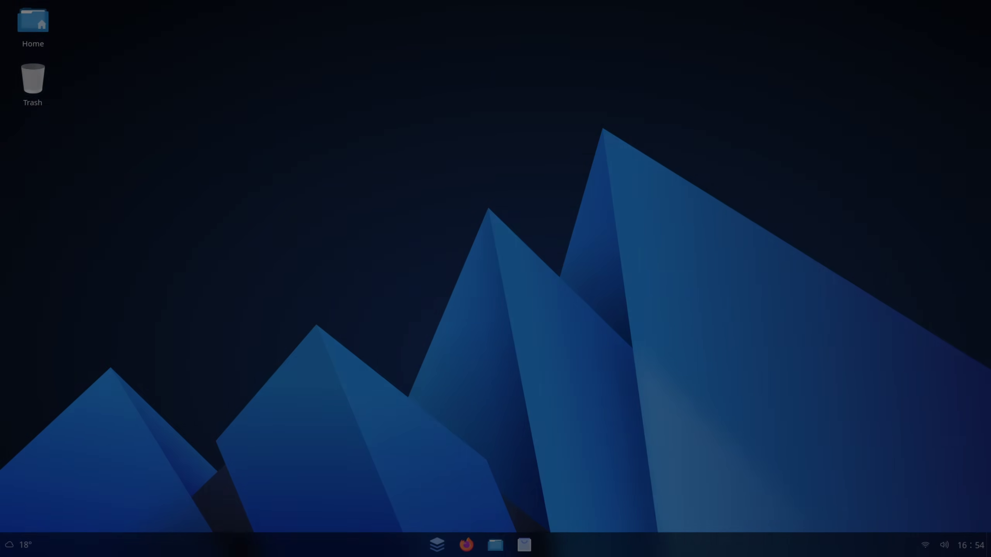